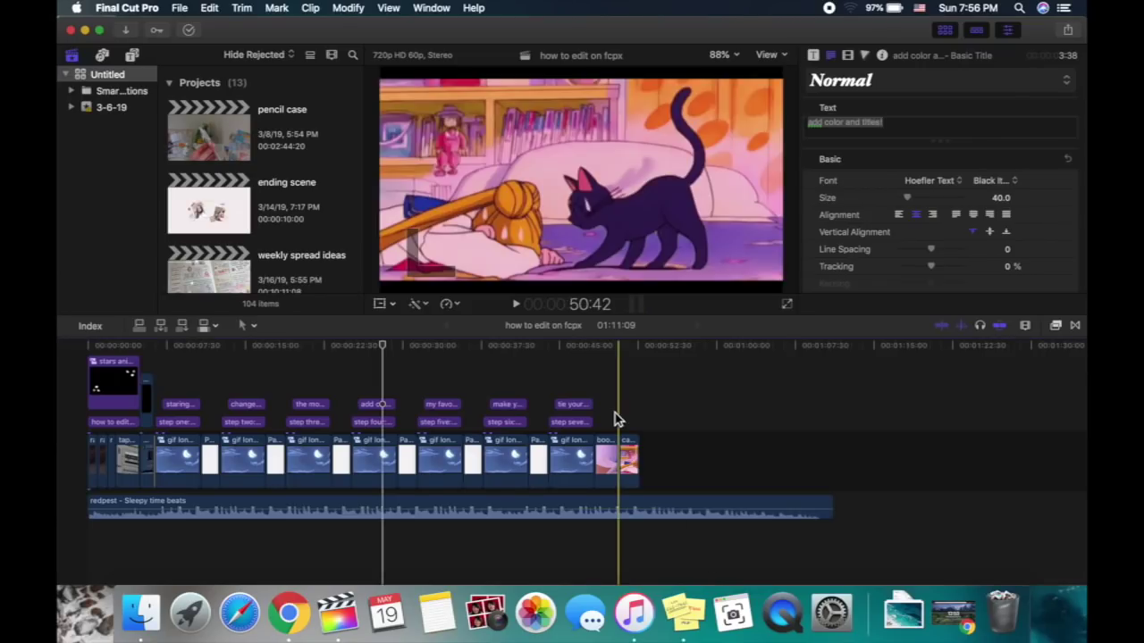
Create a new project named "editing tutorial sample" in the 3-6-19 event.
{"action": "left_click", "coordinate": [179, 8]}
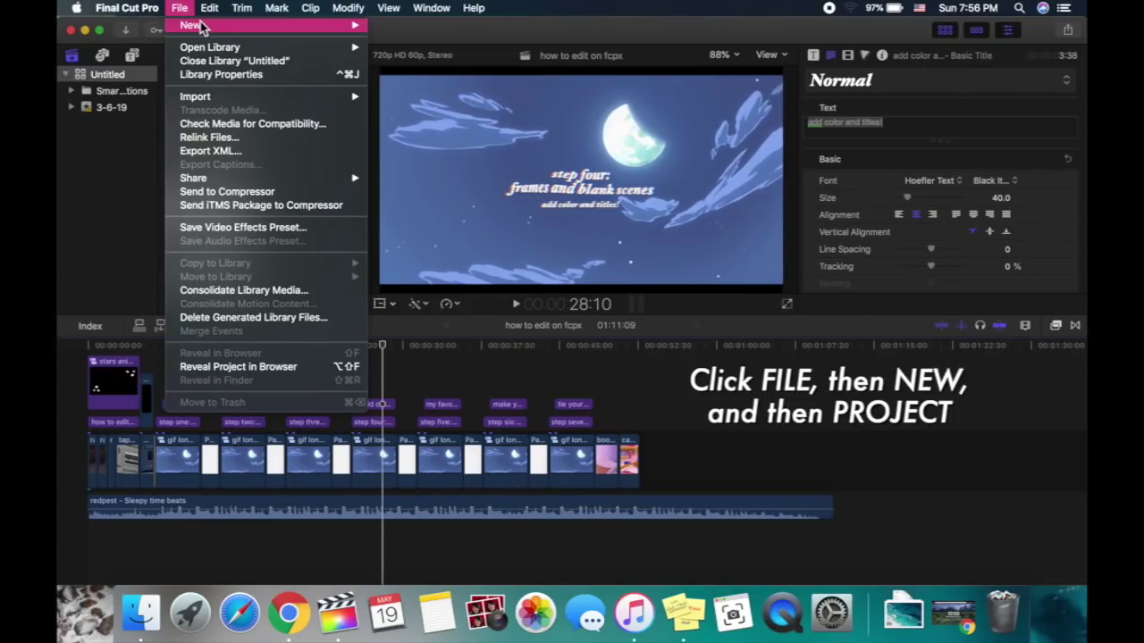
{"action": "mouse_move", "coordinate": [299, 33]}
{"action": "left_click", "coordinate": [391, 29]}
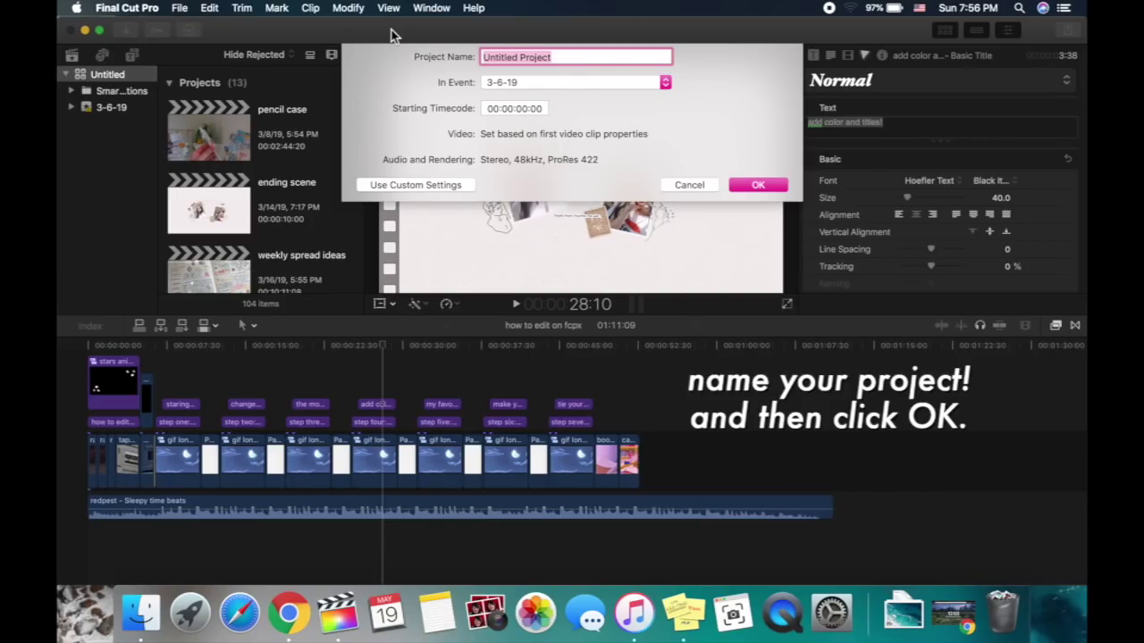
{"action": "type", "text": "editing tutorial sample"}
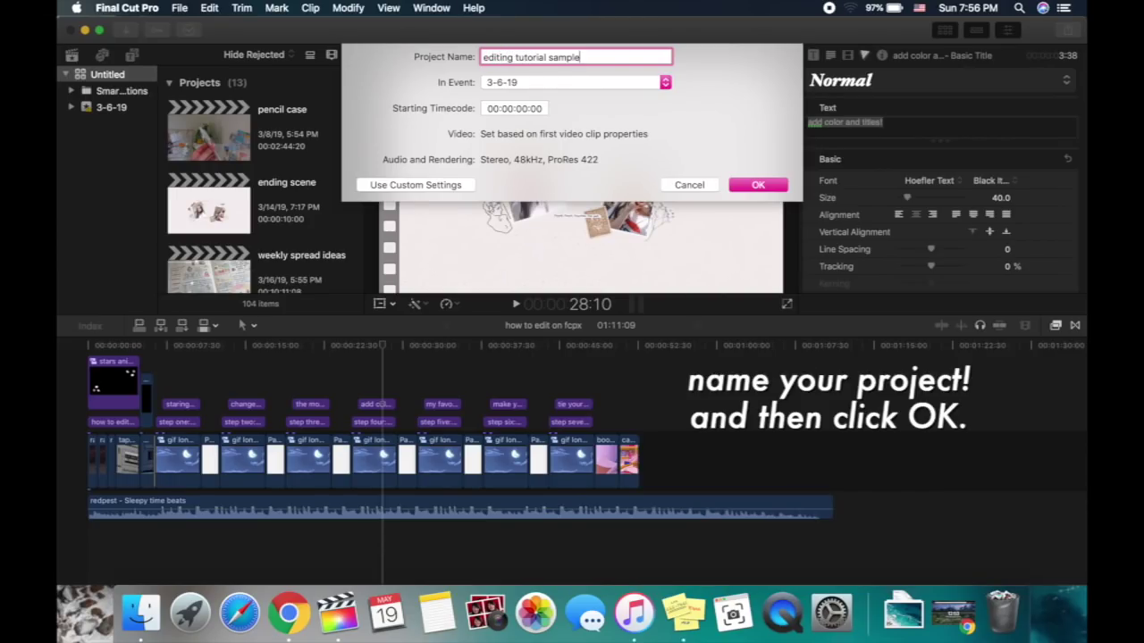
{"action": "key", "text": "Return"}
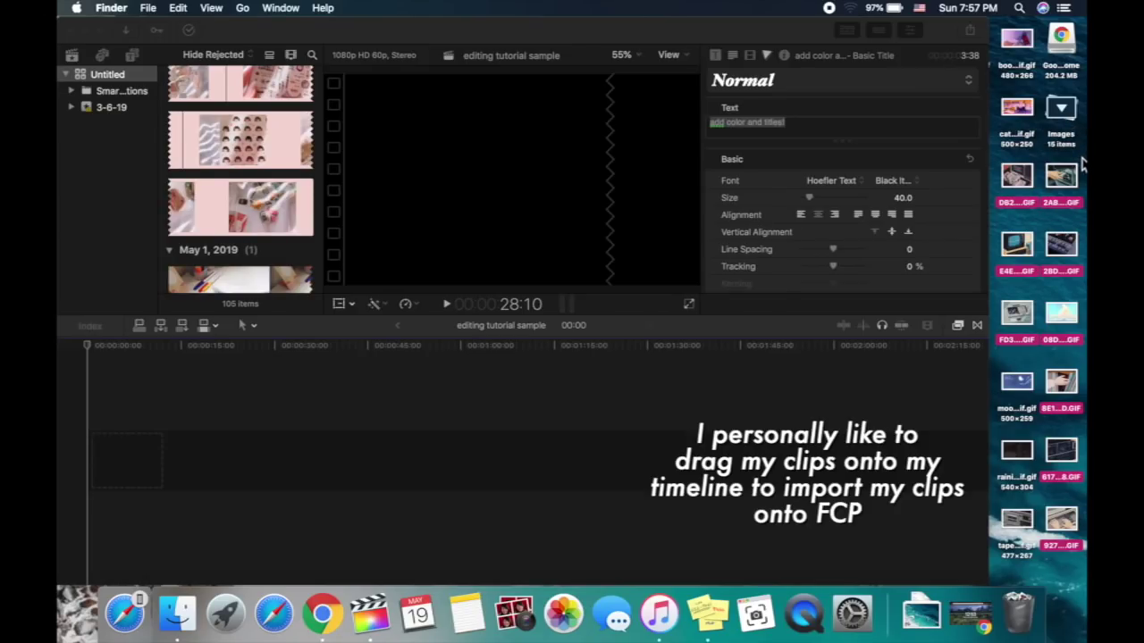
Add the television GIF from the desktop to the empty timeline, accepting 720p HD, 960x720, 60p video properties.
{"action": "left_click_drag", "start_coordinate": [1017, 243], "coordinate": [556, 472]}
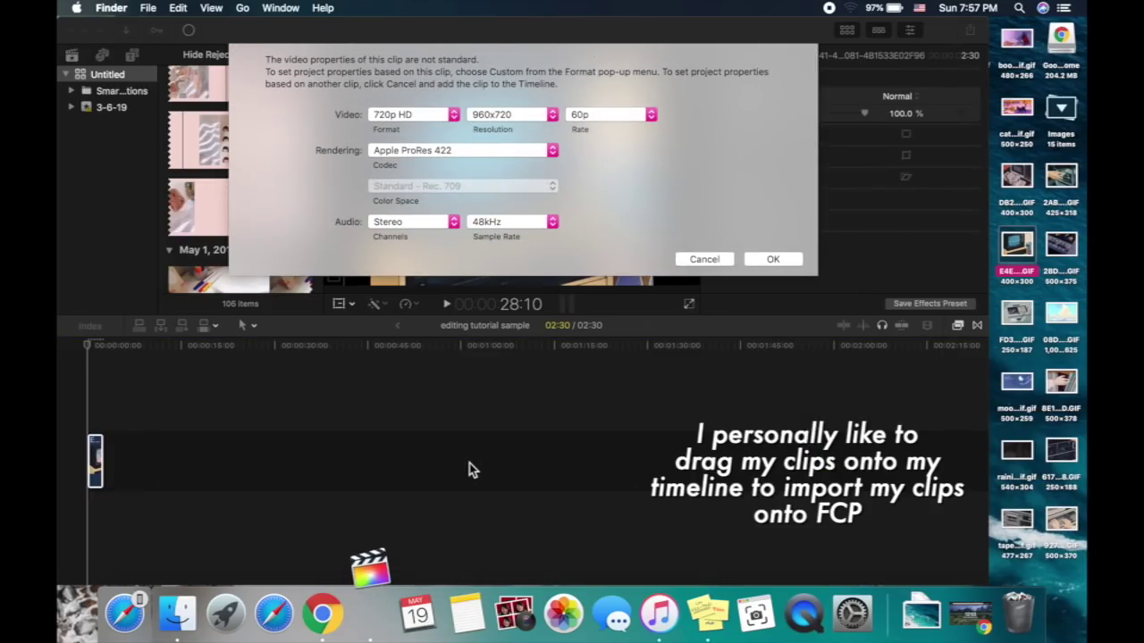
{"action": "left_click", "coordinate": [756, 261]}
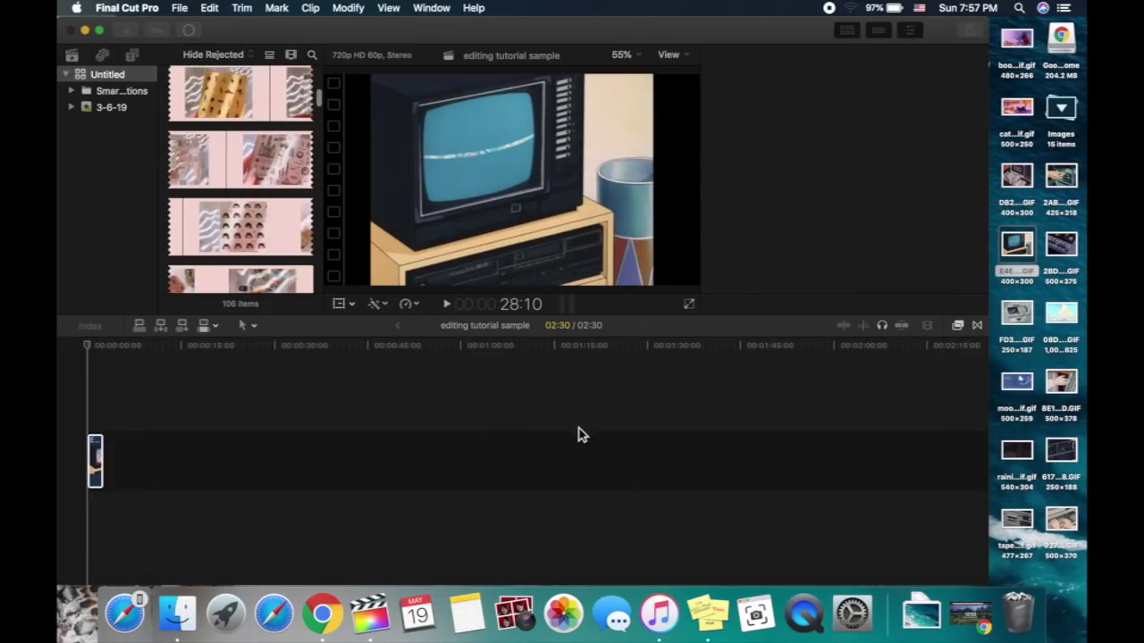
Expand the desktop's Movies stack and append the final 2 clip to the timeline after the television GIF.
{"action": "key", "text": "super+equal"}
{"action": "key", "text": "super+equal"}
{"action": "key", "text": "super+equal"}
{"action": "key", "text": "super+equal"}
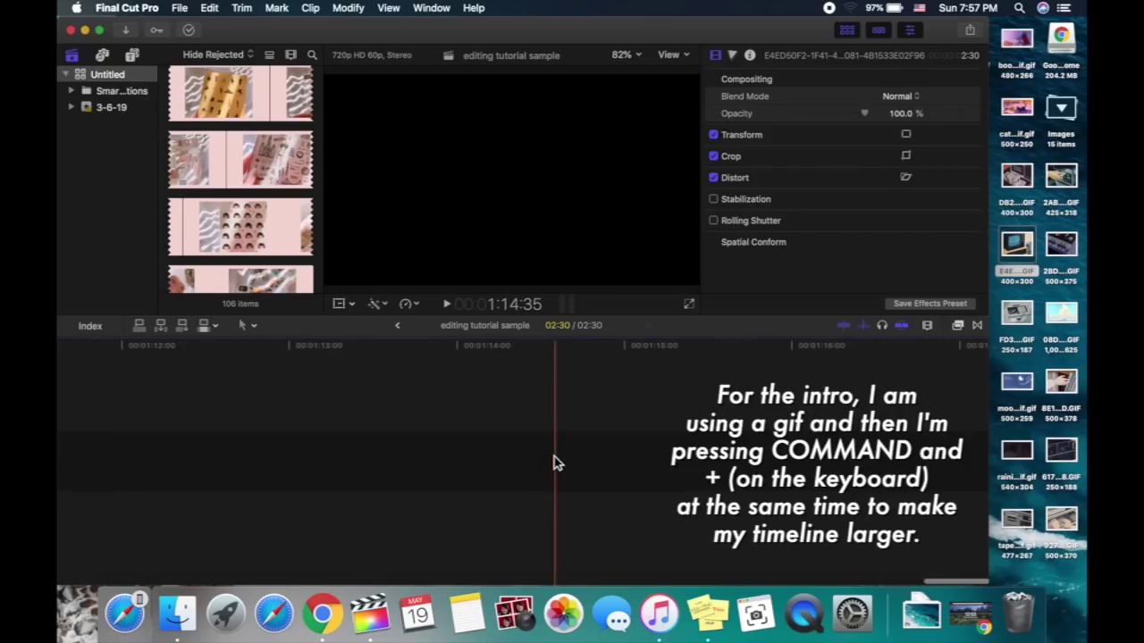
{"action": "scroll", "coordinate": [554, 463], "scroll_direction": "left", "scroll_amount": 15}
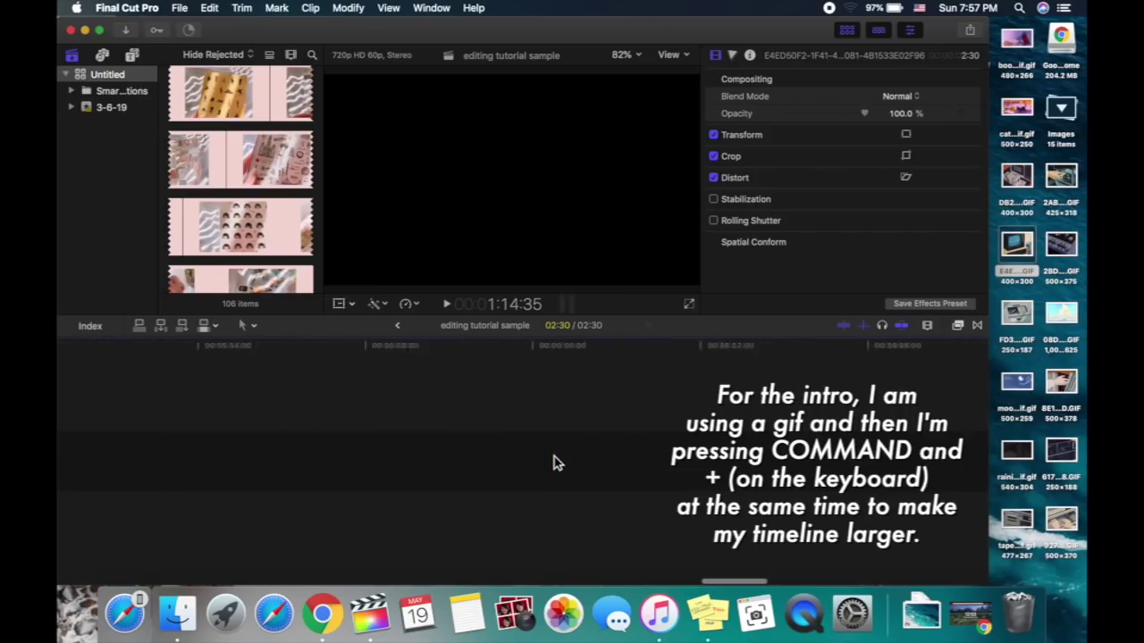
{"action": "scroll", "coordinate": [554, 463], "scroll_direction": "left", "scroll_amount": 5}
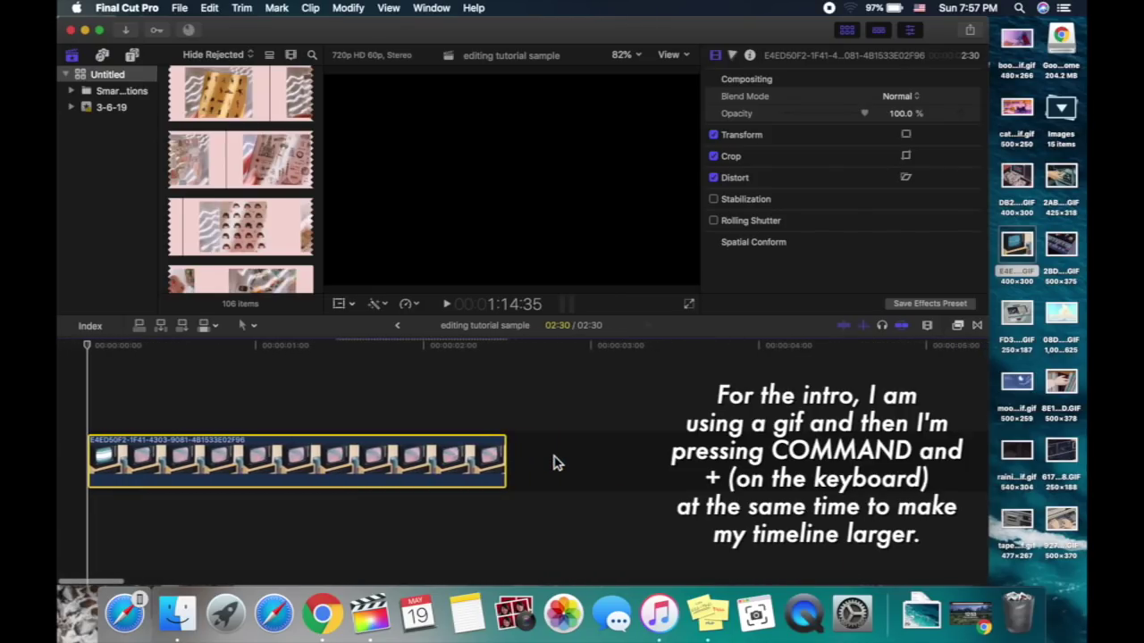
{"action": "key", "text": "super+minus"}
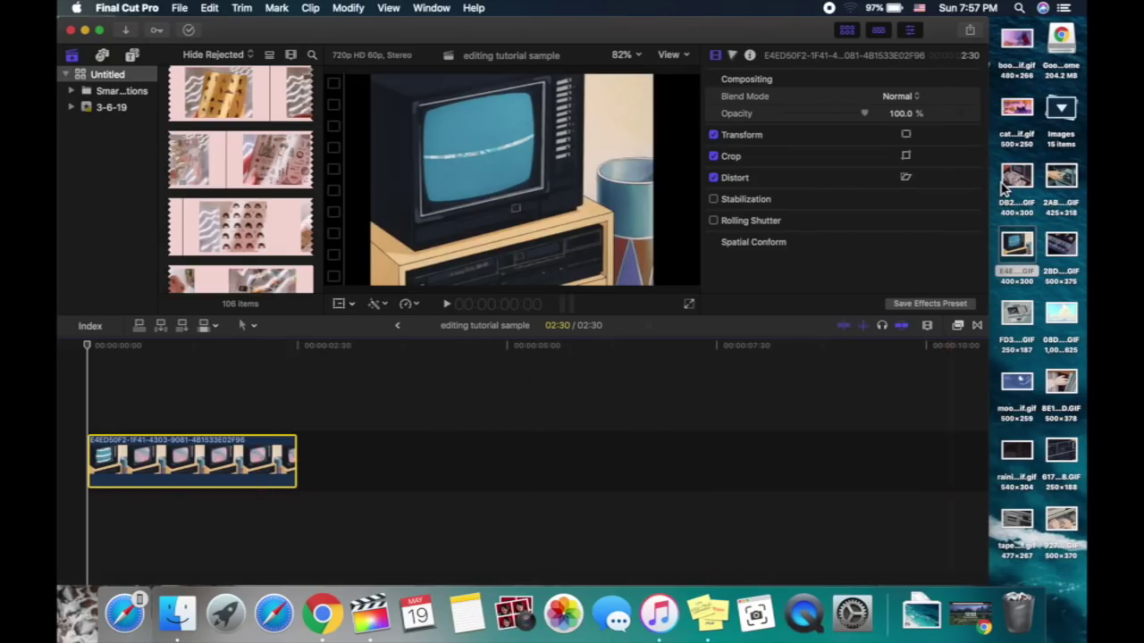
{"action": "left_click", "coordinate": [1072, 117]}
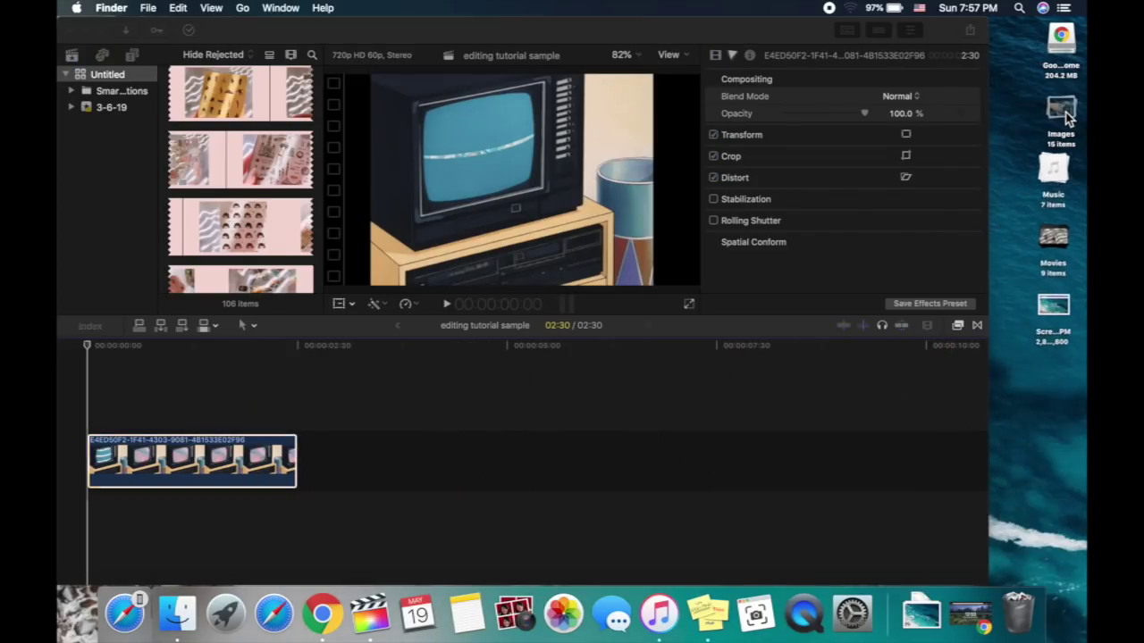
{"action": "left_click", "coordinate": [1062, 258]}
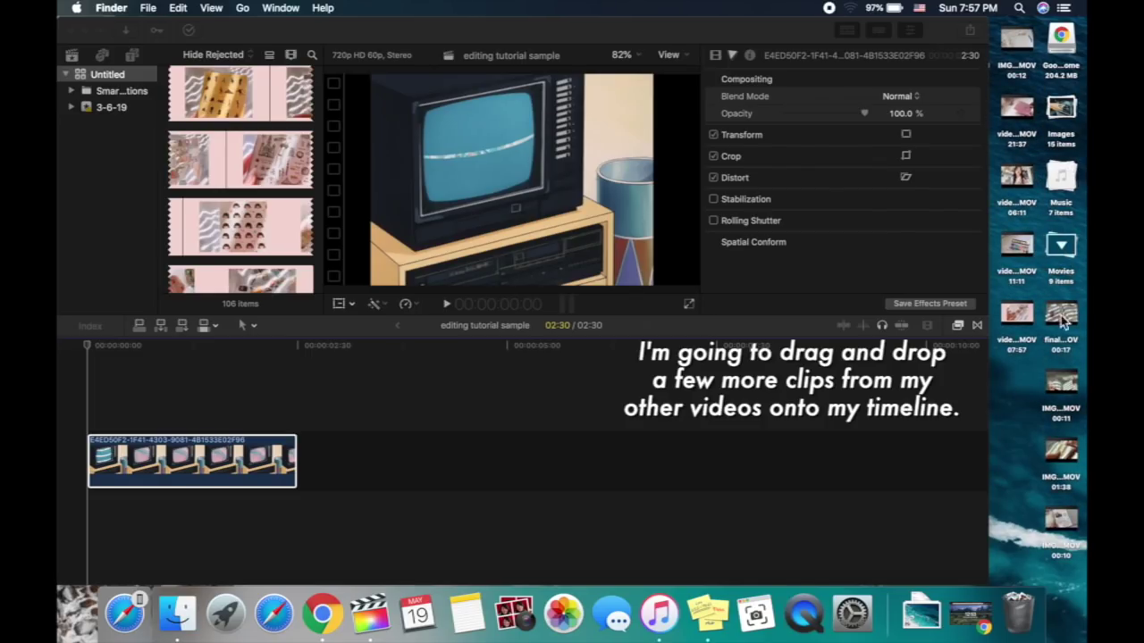
{"action": "left_click_drag", "start_coordinate": [1064, 324], "coordinate": [791, 461]}
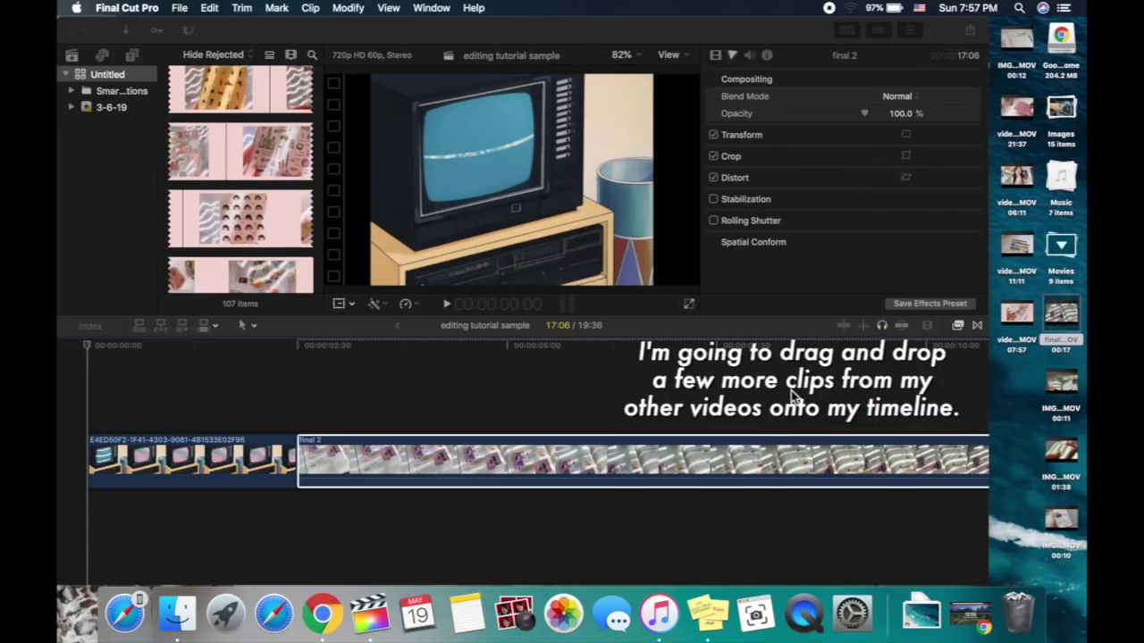
Append the desktop clips IMG_0302 2, IMG_0305 2 and IMG_0572 in that order to the end of the timeline.
{"action": "key", "text": "super+minus"}
{"action": "key", "text": "super+minus"}
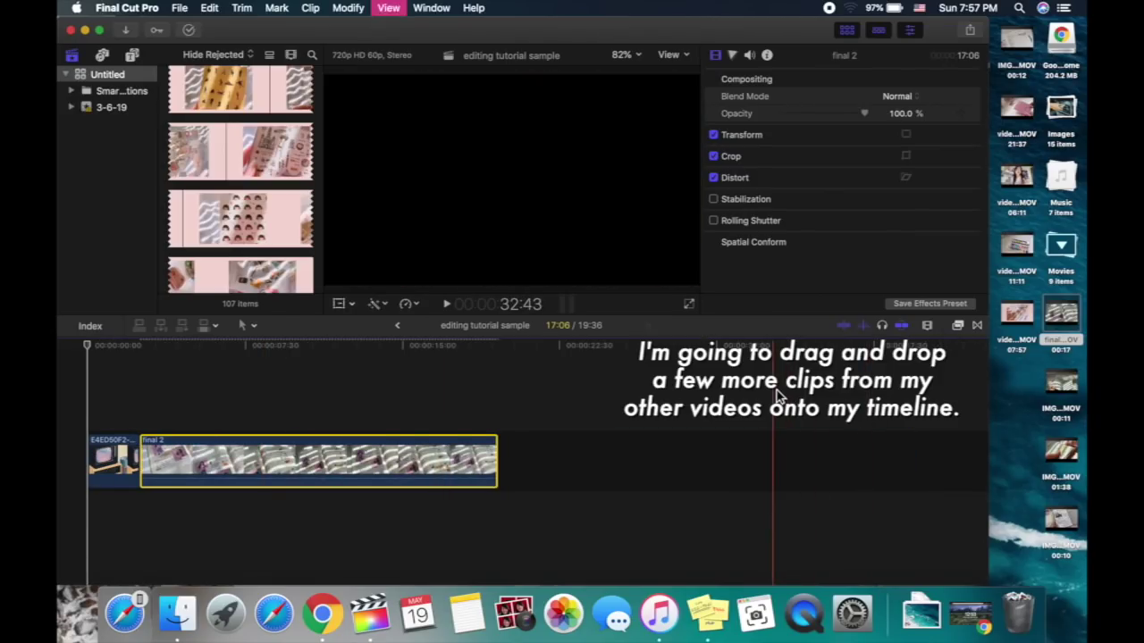
{"action": "left_click_drag", "start_coordinate": [1060, 385], "coordinate": [748, 467]}
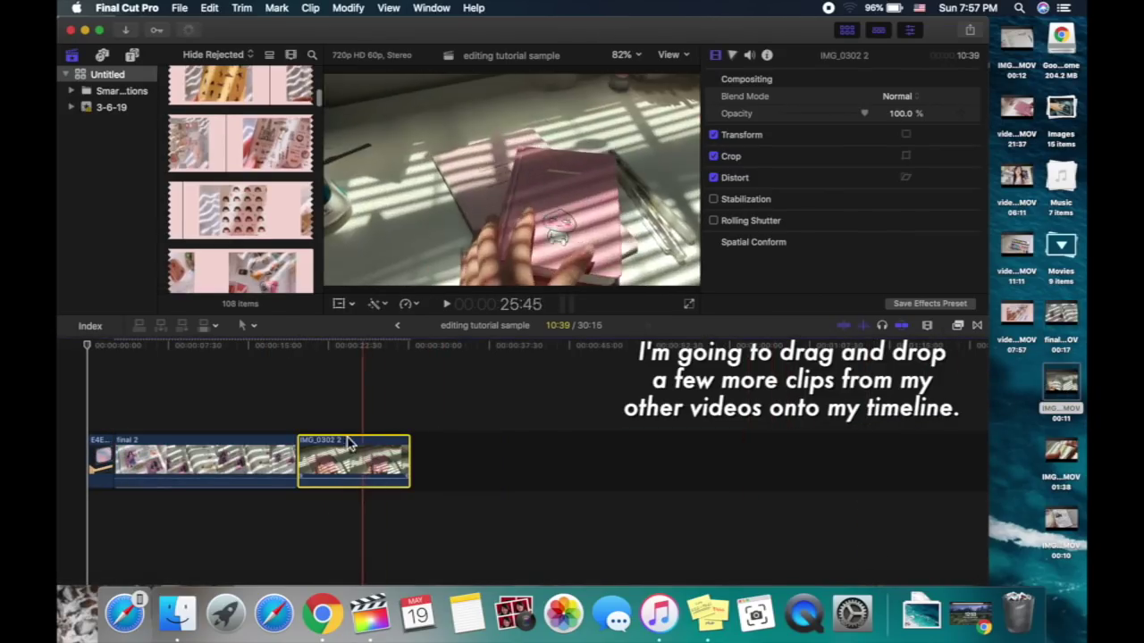
{"action": "left_click_drag", "start_coordinate": [1061, 449], "coordinate": [702, 420]}
{"action": "key", "text": "super+minus"}
{"action": "key", "text": "super+minus"}
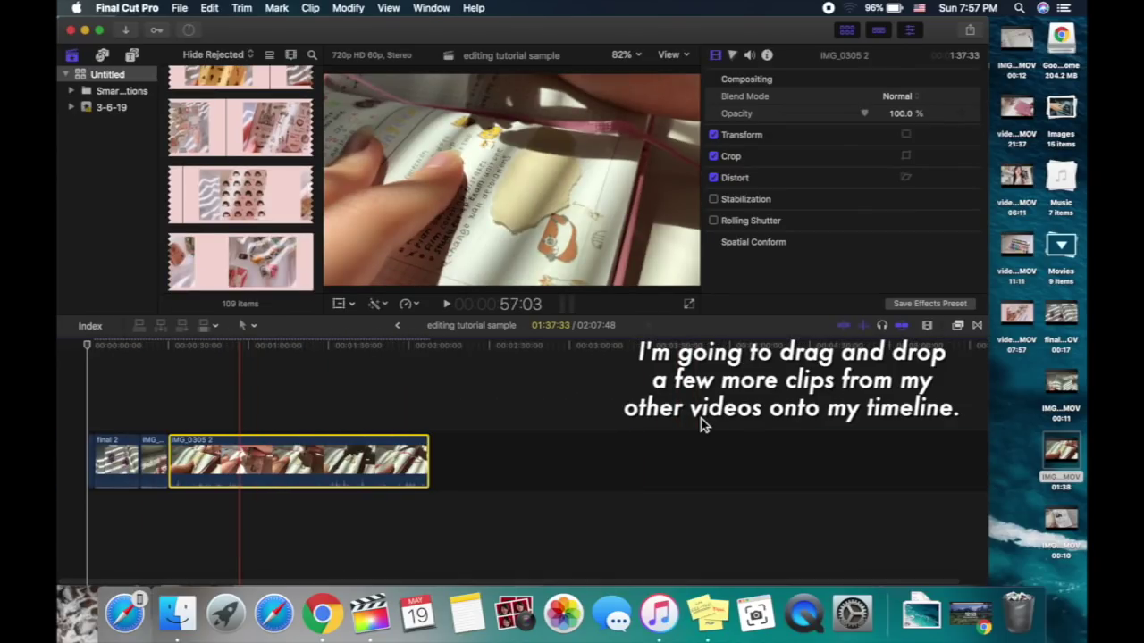
{"action": "left_click_drag", "start_coordinate": [1061, 518], "coordinate": [769, 485]}
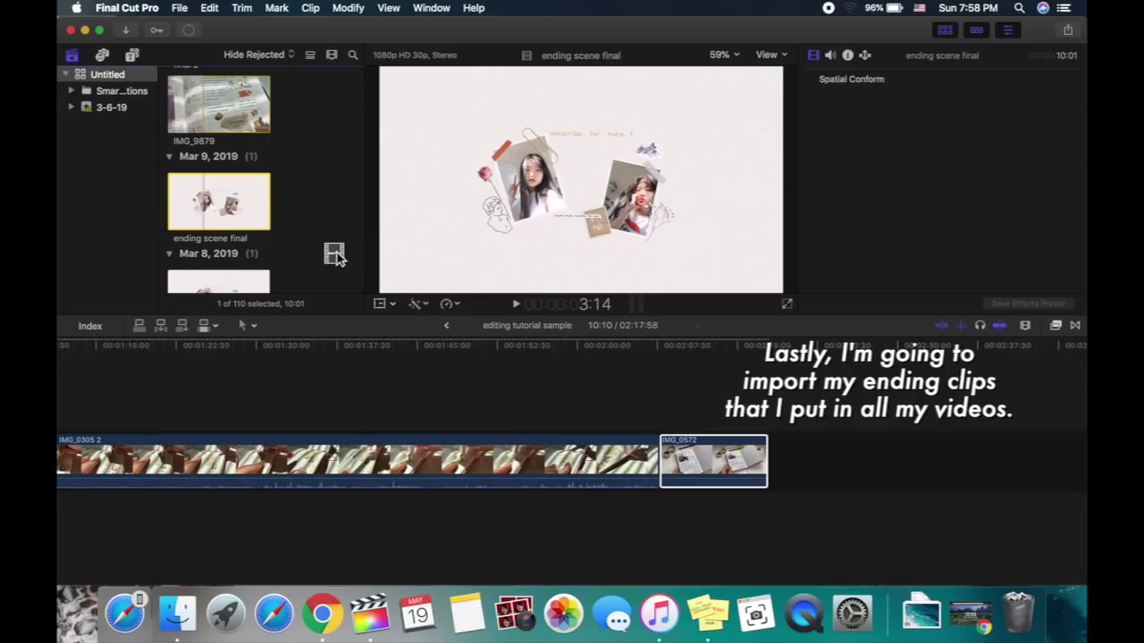
Append the ending scene final clip from the media browser to the end of the timeline.
{"action": "left_click_drag", "start_coordinate": [334, 254], "coordinate": [831, 460]}
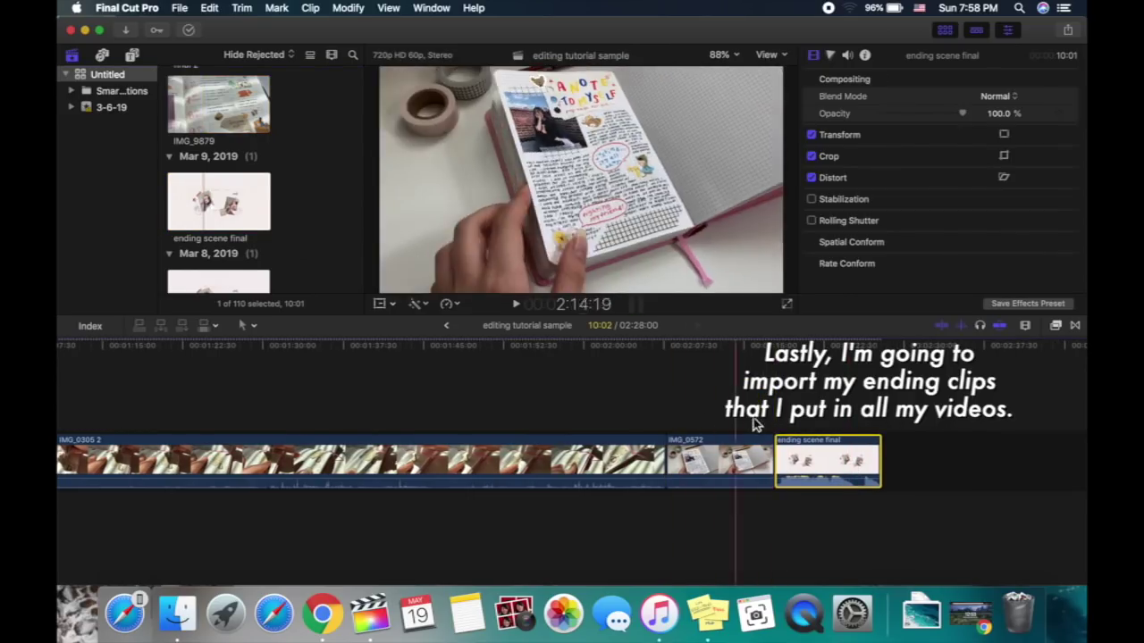
{"action": "scroll", "coordinate": [355, 414], "scroll_direction": "left", "scroll_amount": 15}
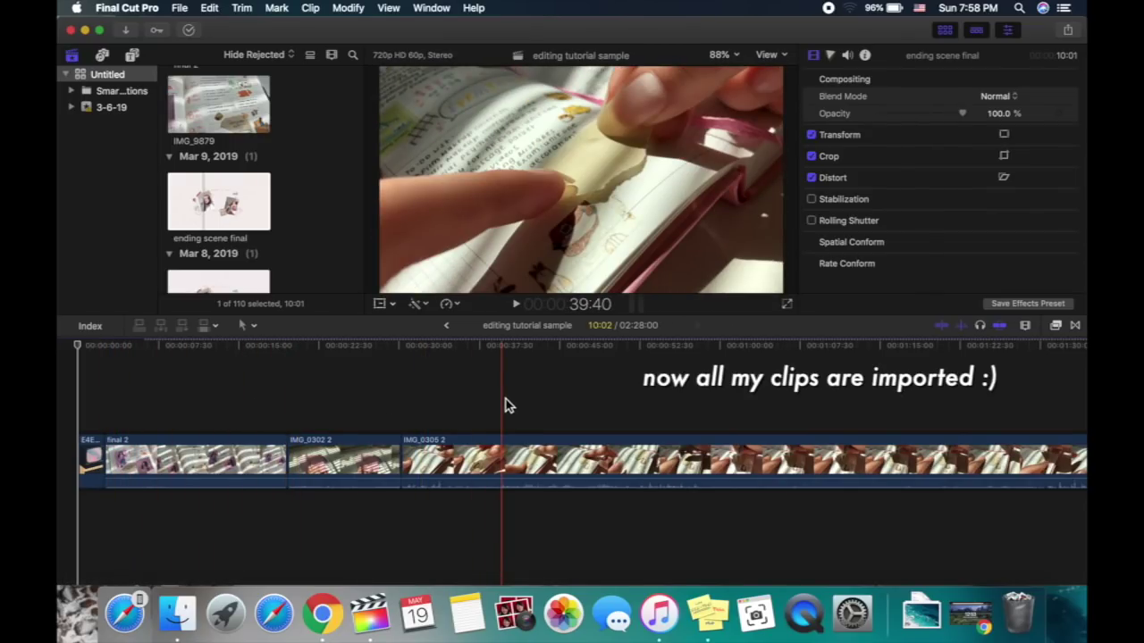
{"action": "scroll", "coordinate": [749, 414], "scroll_direction": "right", "scroll_amount": 10}
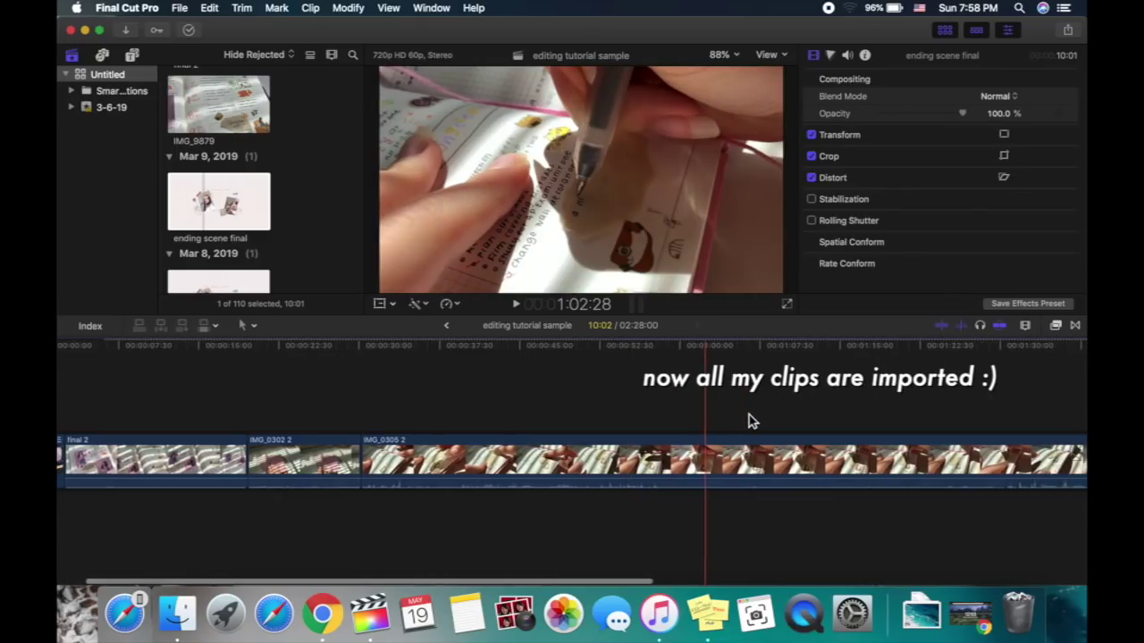
{"action": "scroll", "coordinate": [930, 423], "scroll_direction": "right", "scroll_amount": 8}
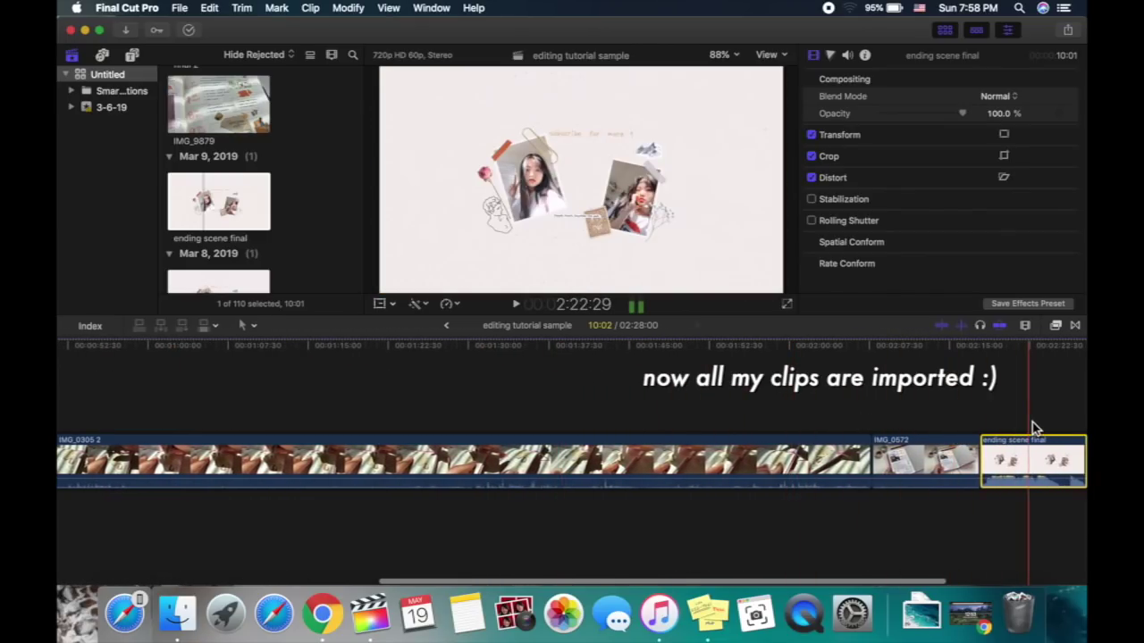
Split the final 2 clip at about 10:46 and delete the part after the cut.
{"action": "scroll", "coordinate": [572, 461], "scroll_direction": "left", "scroll_amount": 10}
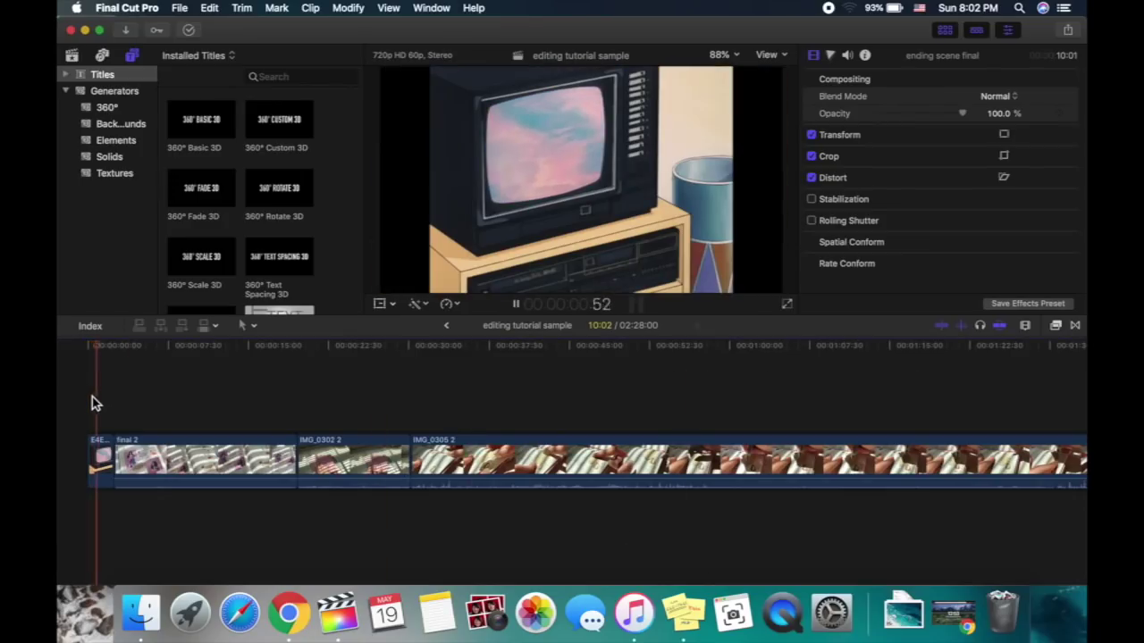
{"action": "key", "text": "space"}
{"action": "key", "text": "super+b"}
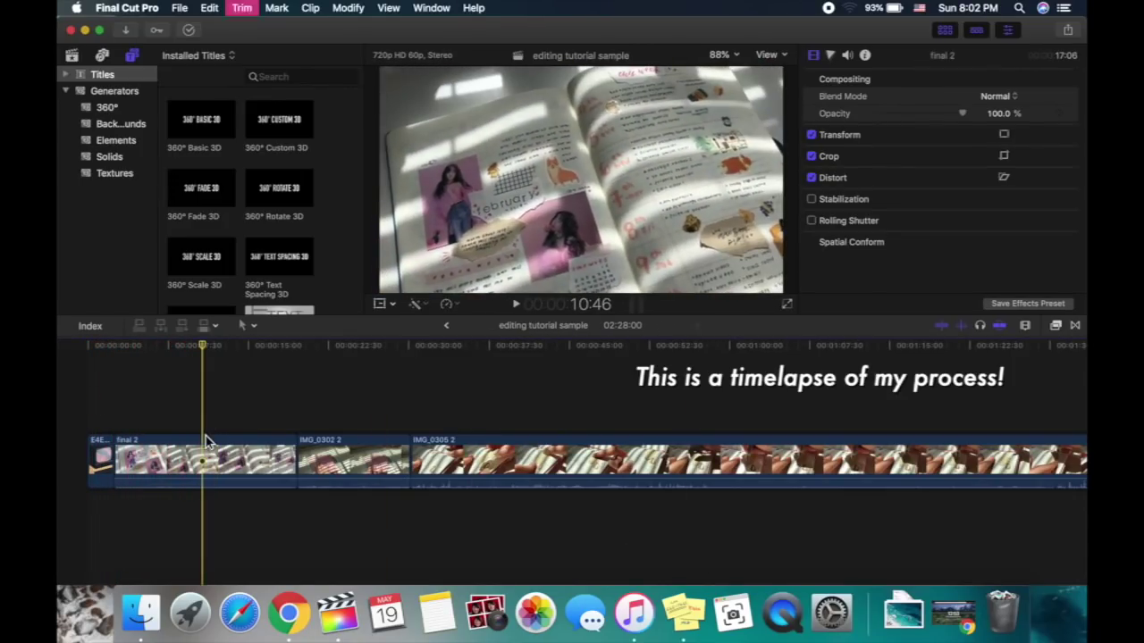
{"action": "left_click", "coordinate": [206, 441]}
{"action": "key", "text": "Delete"}
Split IMG_0302 2 near its end and delete the leftover piece, keeping about 9:42 of the clip.
{"action": "key", "text": "space"}
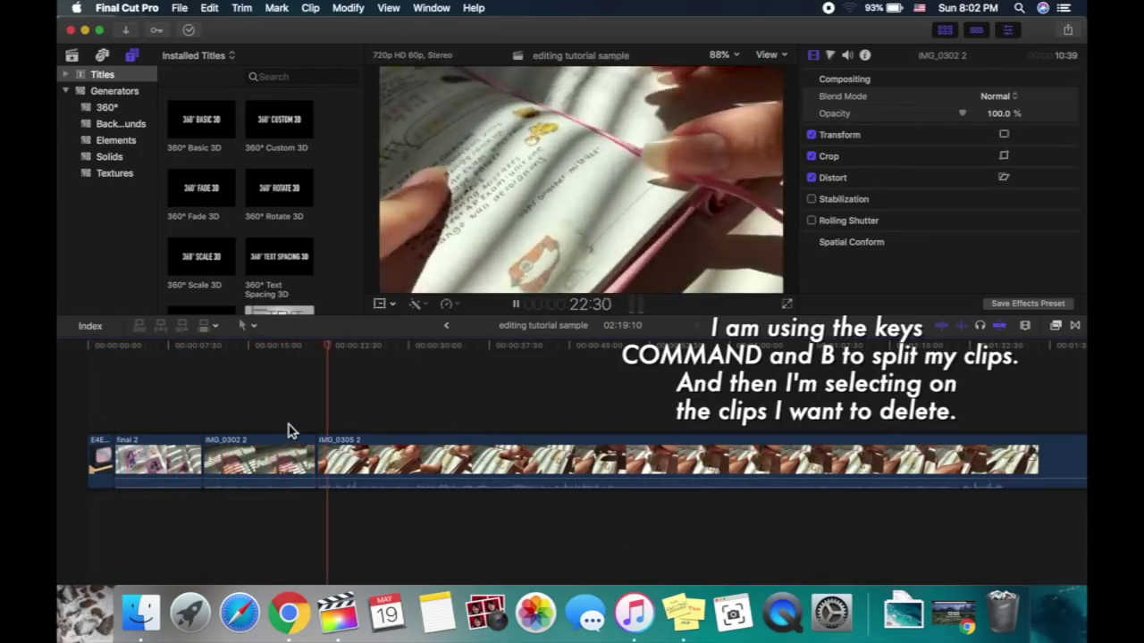
{"action": "key", "text": "space"}
{"action": "left_click", "coordinate": [306, 427]}
{"action": "key", "text": "super+b"}
{"action": "left_click", "coordinate": [311, 454]}
{"action": "key", "text": "Delete"}
Move the final 2 clip so it follows IMG_0302 2 in the timeline.
{"action": "left_click_drag", "start_coordinate": [177, 444], "coordinate": [280, 438]}
{"action": "left_click", "coordinate": [323, 416]}
Split IMG_0305 2 at about 25:22 and at further points, deleting the unwanted sections between the kept pieces.
{"action": "key", "text": "space"}
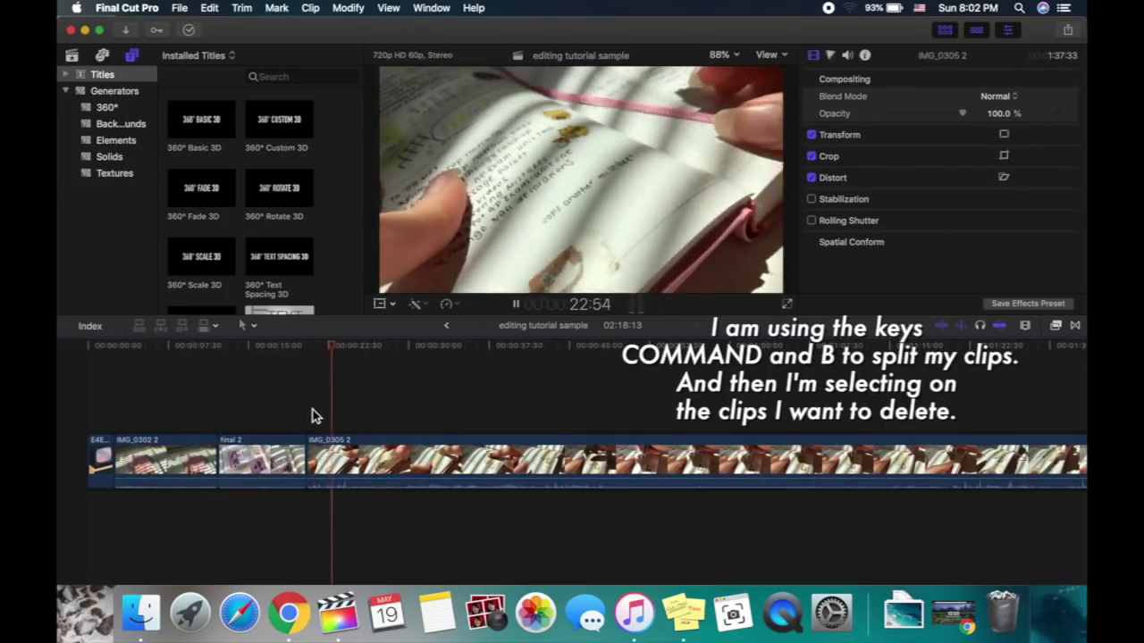
{"action": "key", "text": "super+b"}
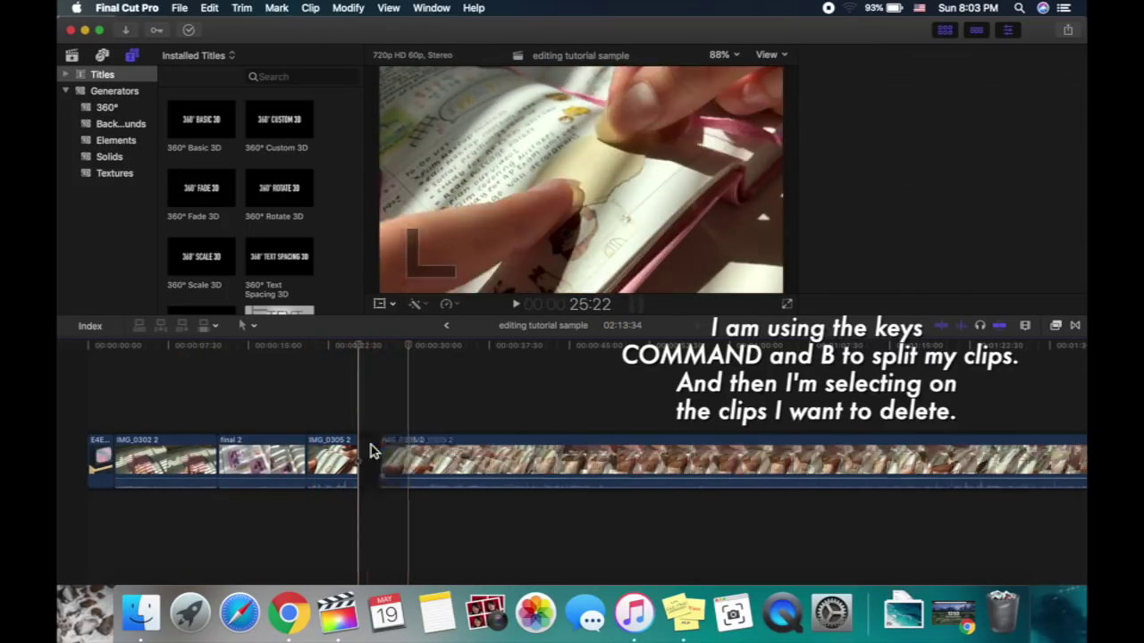
{"action": "key", "text": "super+b"}
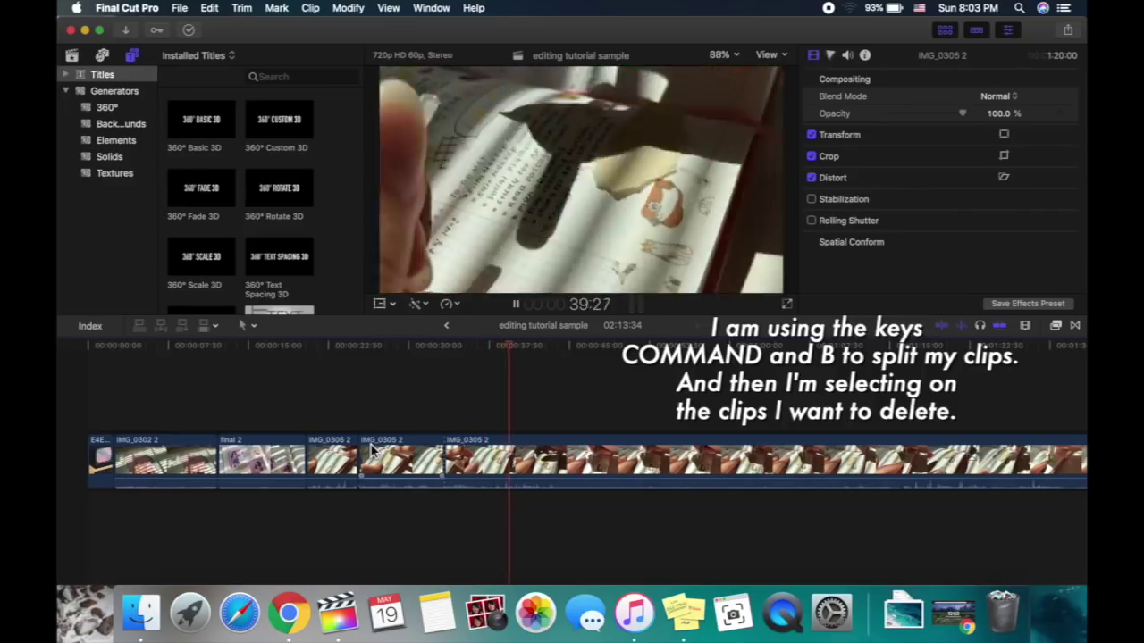
{"action": "key", "text": "super+b"}
{"action": "left_click", "coordinate": [511, 455]}
{"action": "key", "text": "Delete"}
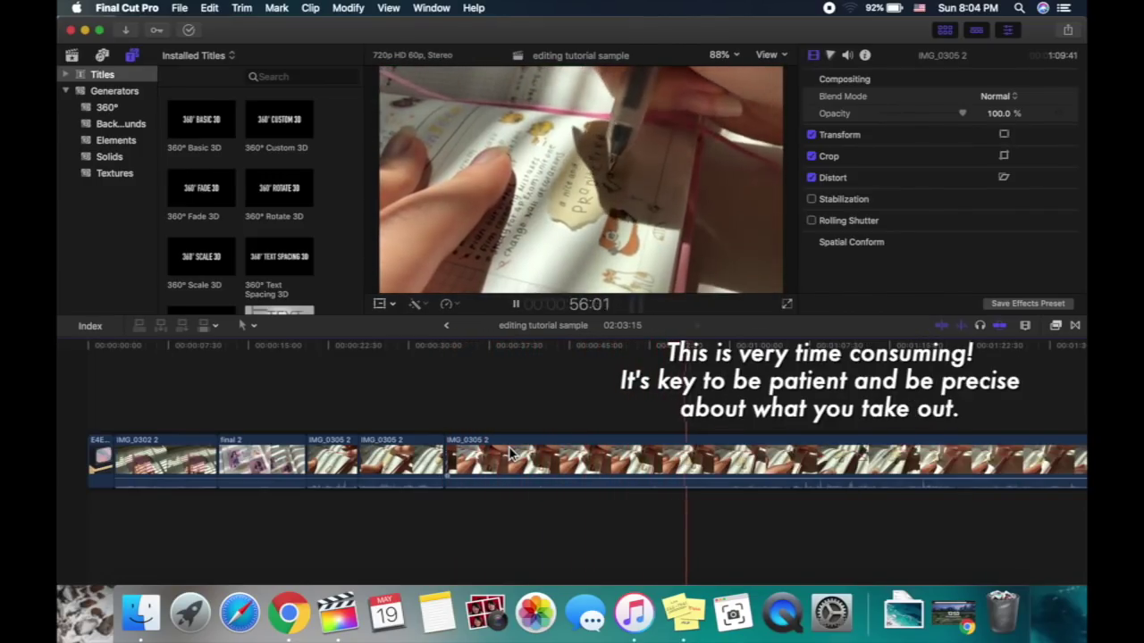
Cut IMG_0305 2 at about 38:26 and again further on, and delete the section about 2:55 long between the cuts.
{"action": "key", "text": "space"}
{"action": "key", "text": "space"}
{"action": "key", "text": "space"}
{"action": "key", "text": "space"}
{"action": "key", "text": "space"}
{"action": "key", "text": "super+b"}
{"action": "key", "text": "space"}
{"action": "key", "text": "space"}
{"action": "key", "text": "super+b"}
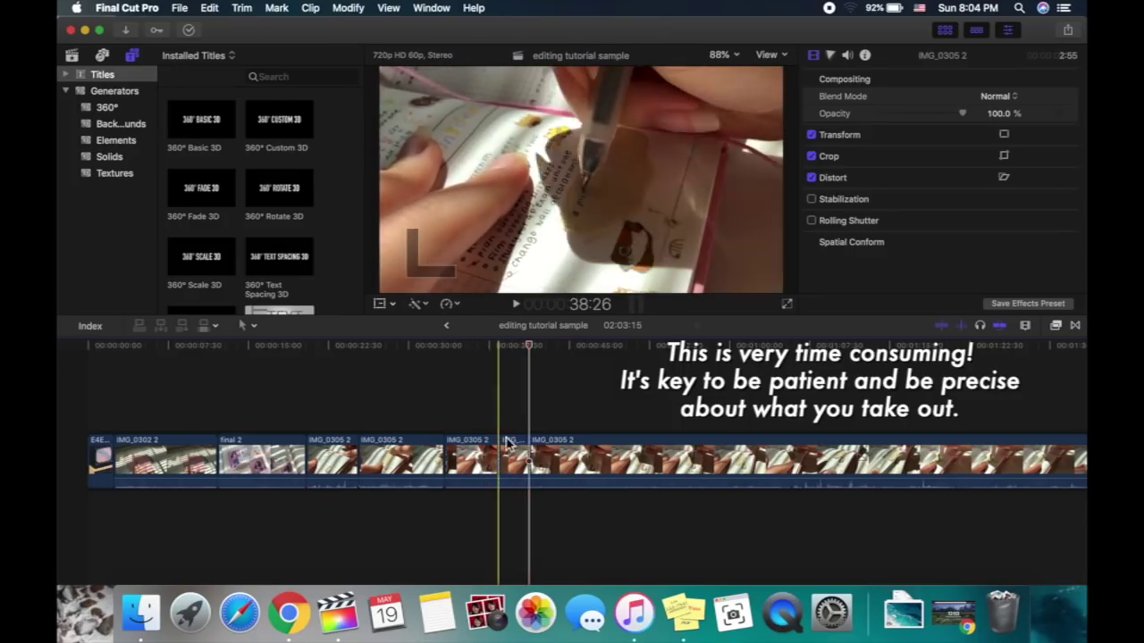
{"action": "left_click", "coordinate": [507, 451]}
{"action": "key", "text": "Delete"}
Split the long remaining piece of IMG_0305 2 while reviewing it and delete its unwanted section.
{"action": "key", "text": "space"}
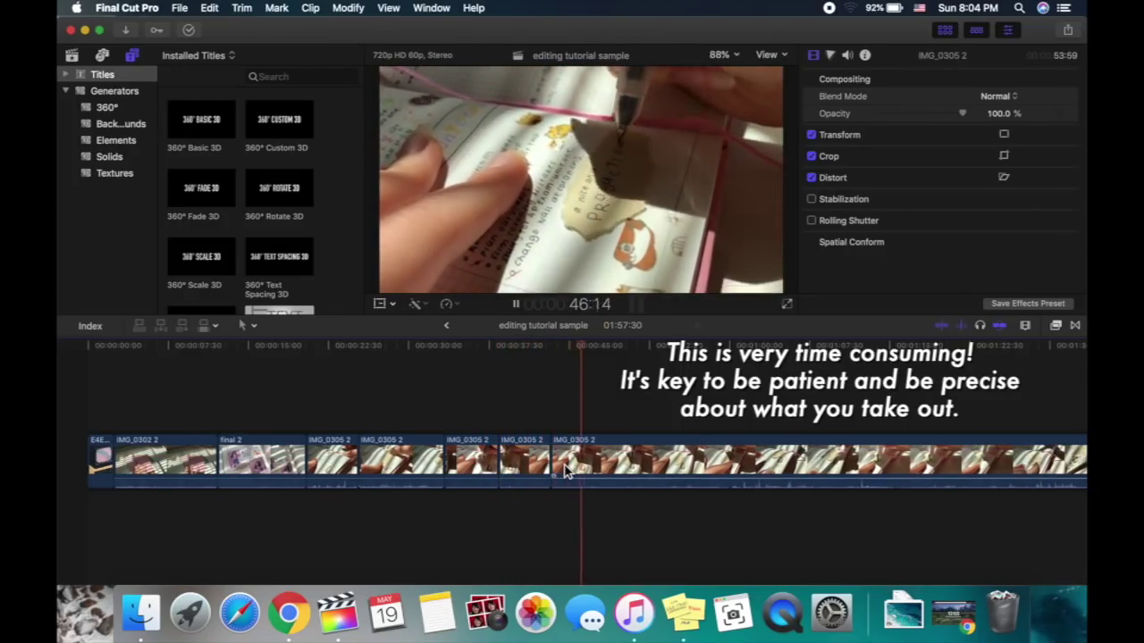
{"action": "key", "text": "space"}
{"action": "key", "text": "super+b"}
{"action": "left_click", "coordinate": [647, 463]}
{"action": "key", "text": "Delete"}
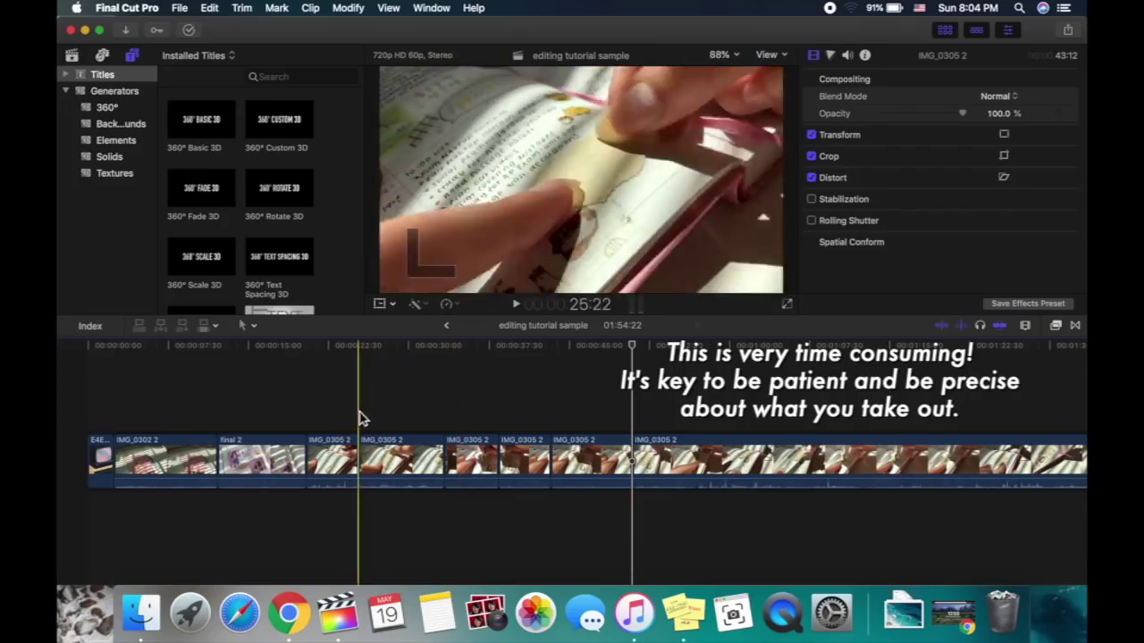
Split the last IMG_0305 2 piece close to its end and delete the long section before the cut.
{"action": "key", "text": "space"}
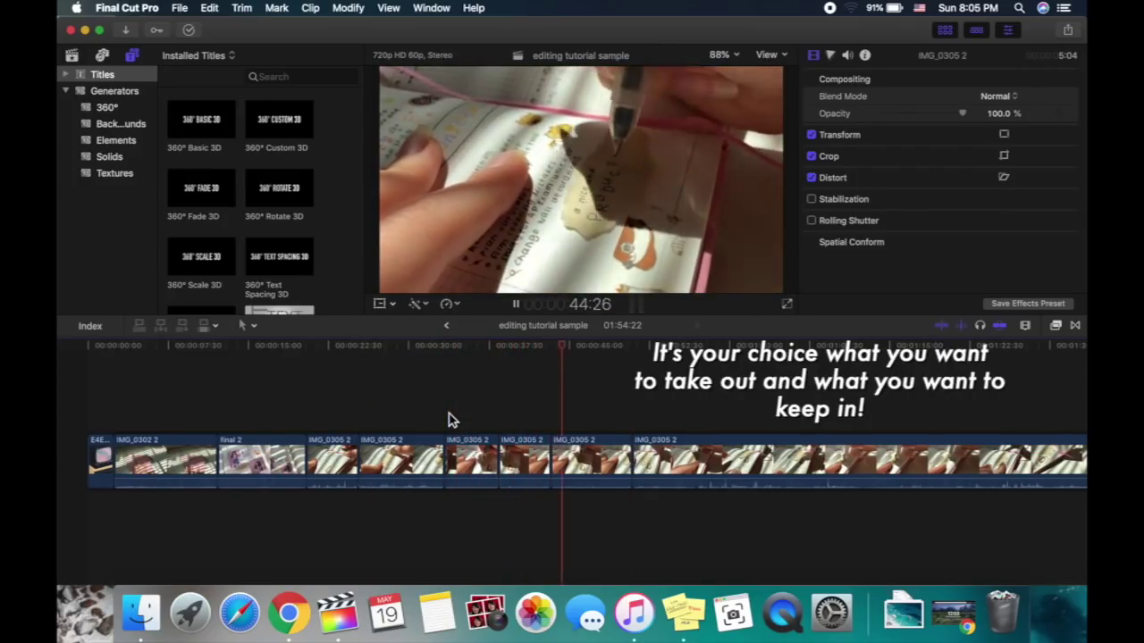
{"action": "key", "text": "space"}
{"action": "scroll", "coordinate": [844, 425], "scroll_direction": "right", "scroll_amount": 5}
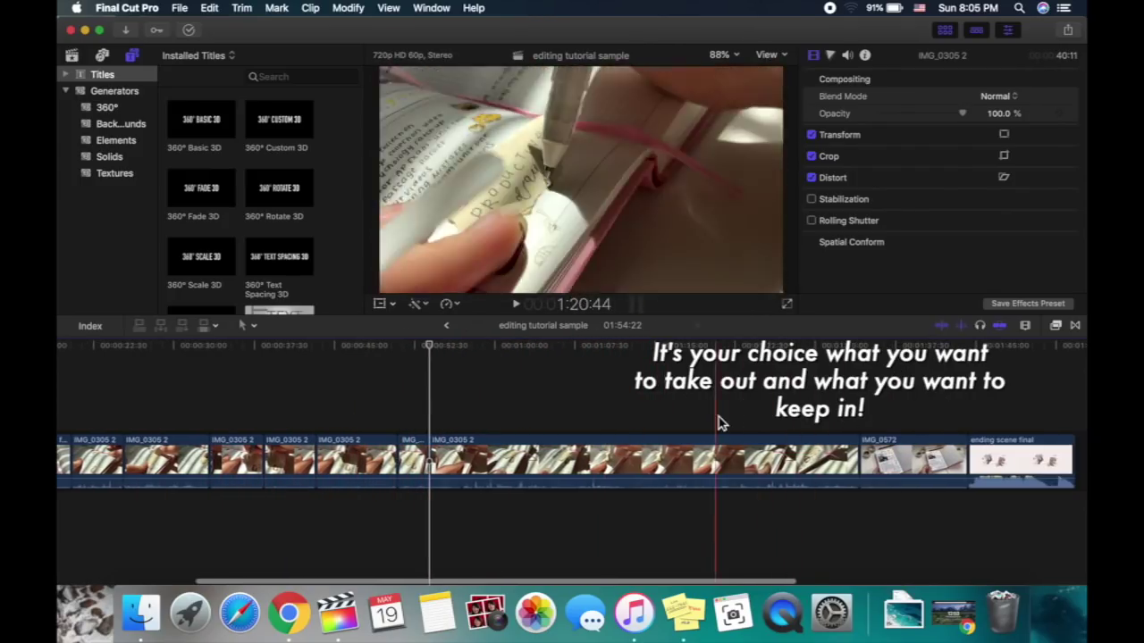
{"action": "left_click", "coordinate": [795, 422]}
{"action": "key", "text": "super+b"}
{"action": "left_click", "coordinate": [751, 457]}
{"action": "key", "text": "Delete"}
Play back the trimmed IMG_0305 2 section from just before the last cut.
{"action": "left_click", "coordinate": [416, 399]}
{"action": "key", "text": "space"}
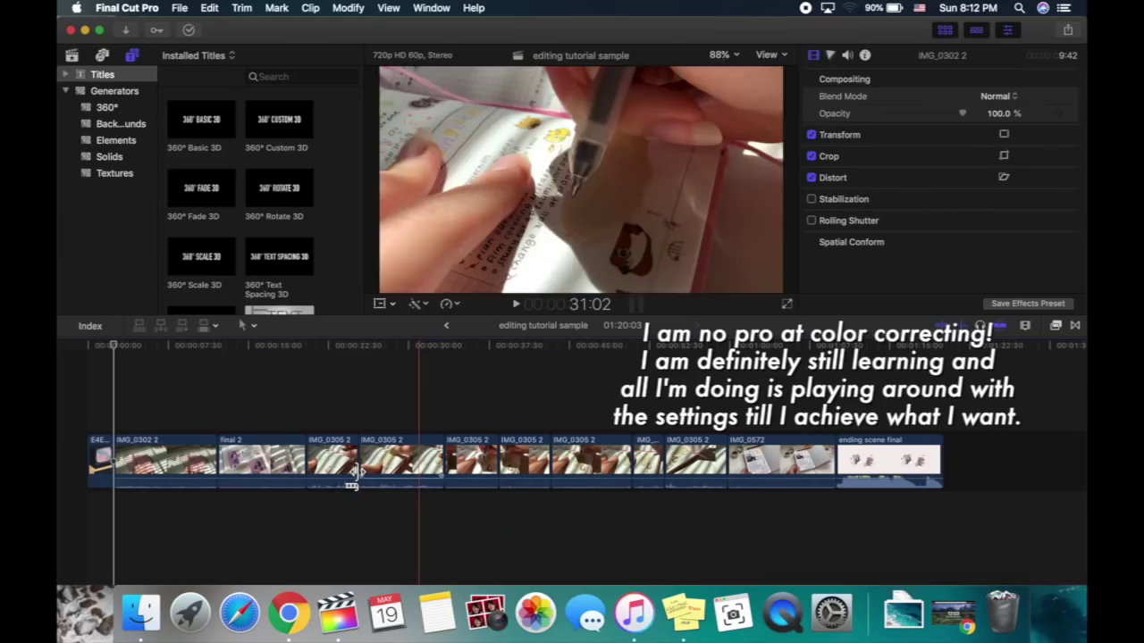
Park the playhead at about 7:05 in IMG_0302 2 and add a Hue/Saturation Curves correction to that clip.
{"action": "left_click", "coordinate": [163, 458]}
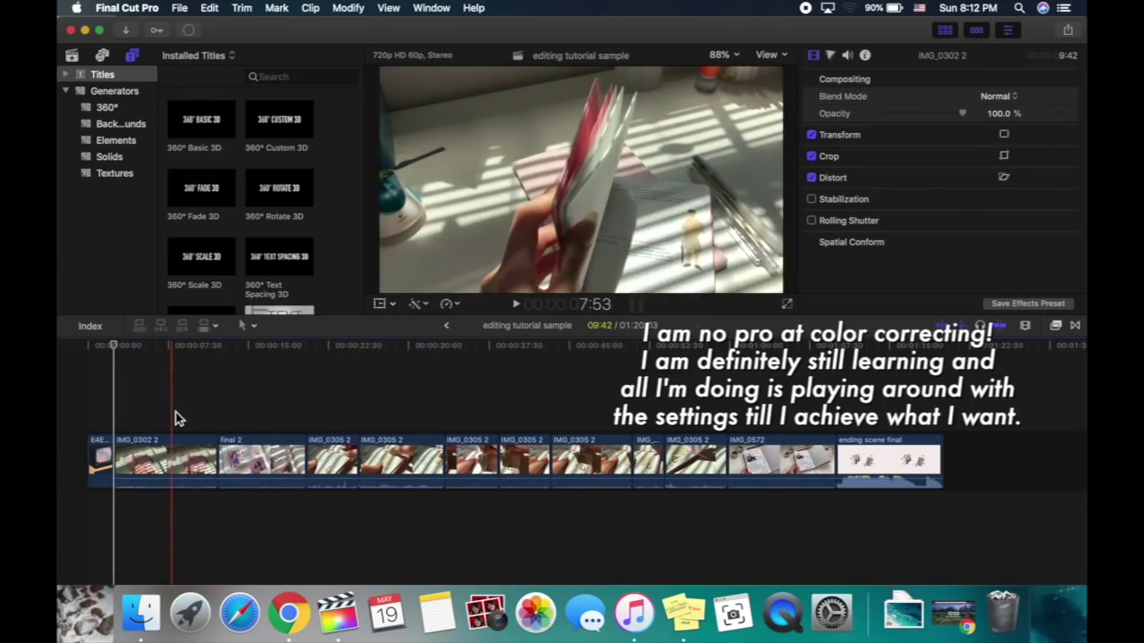
{"action": "left_click", "coordinate": [172, 418]}
{"action": "left_click", "coordinate": [167, 424]}
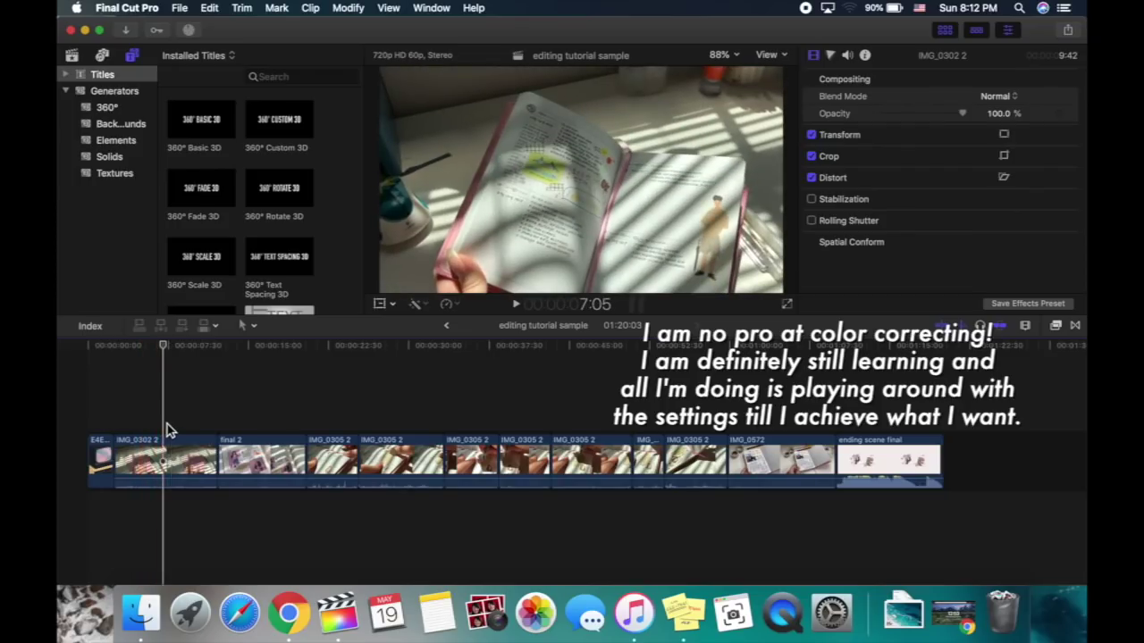
{"action": "left_click", "coordinate": [181, 454]}
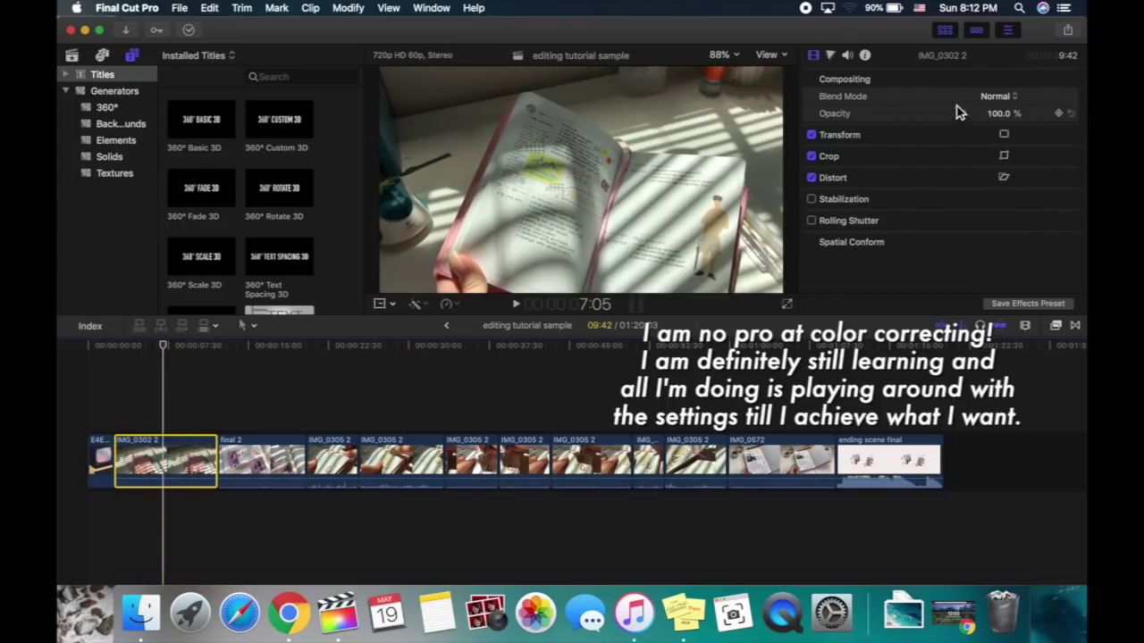
{"action": "left_click", "coordinate": [831, 56]}
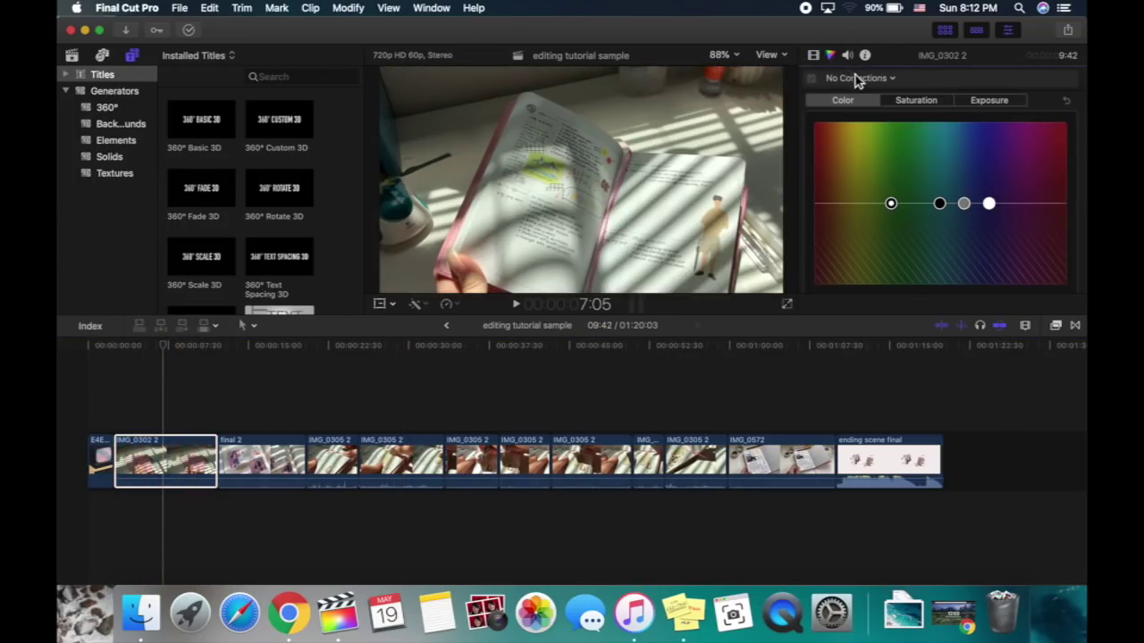
{"action": "left_click", "coordinate": [853, 79]}
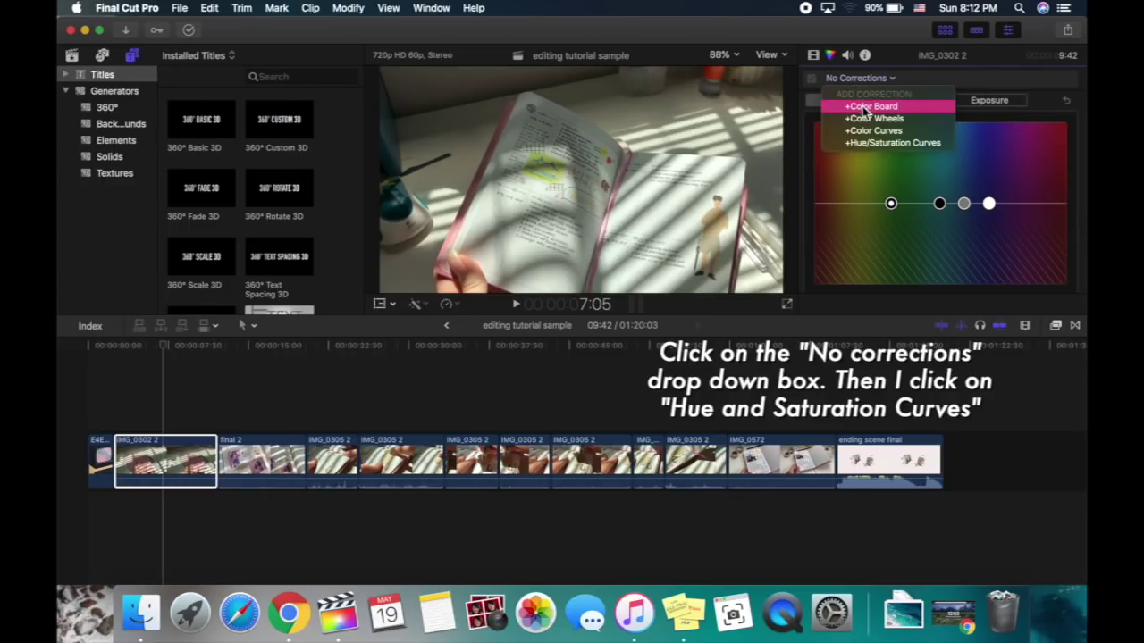
{"action": "left_click", "coordinate": [864, 144]}
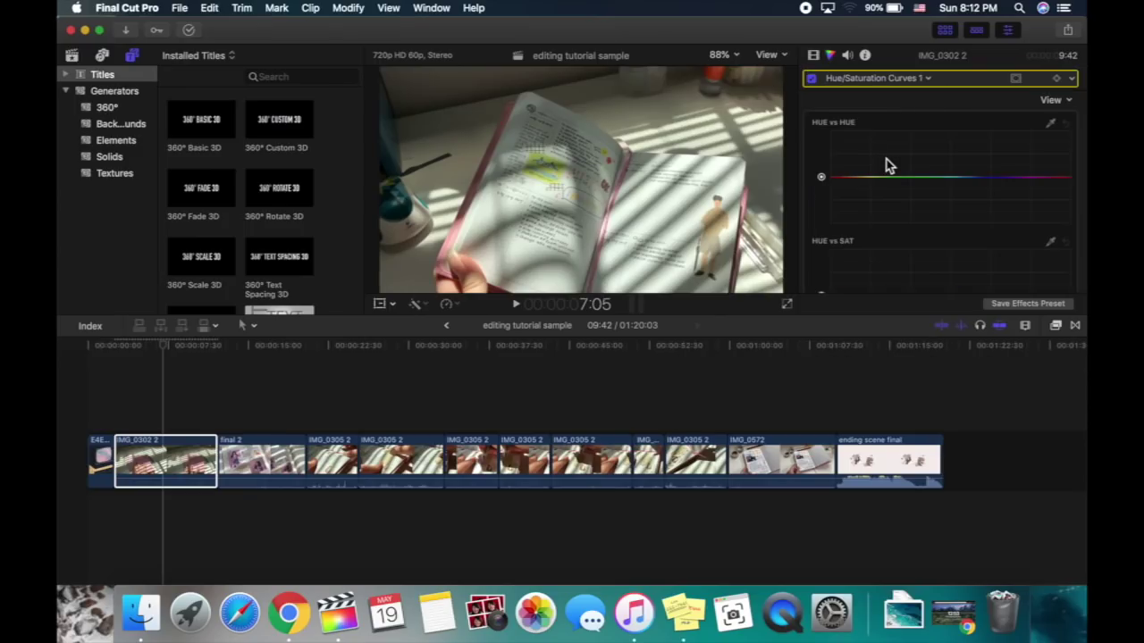
Slightly raise the starting point of IMG_0302 2's Orange vs Sat, Sat vs Sat, Luma vs Sat and Hue vs Luma curves.
{"action": "scroll", "coordinate": [886, 164], "scroll_direction": "down", "scroll_amount": 3}
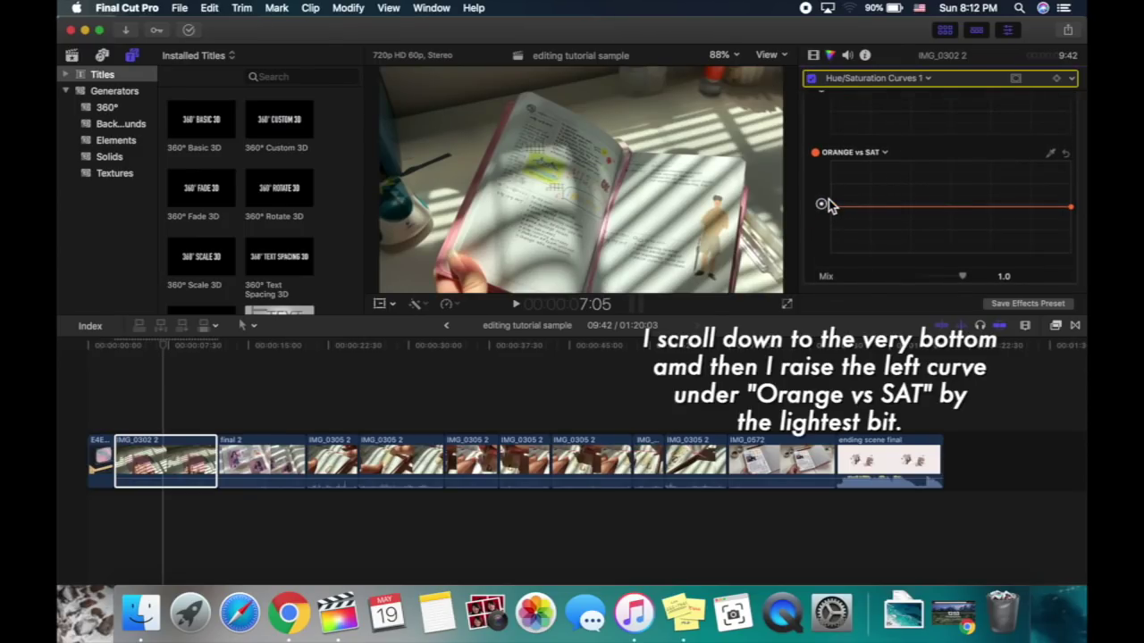
{"action": "scroll", "coordinate": [828, 204], "scroll_direction": "up", "scroll_amount": 4}
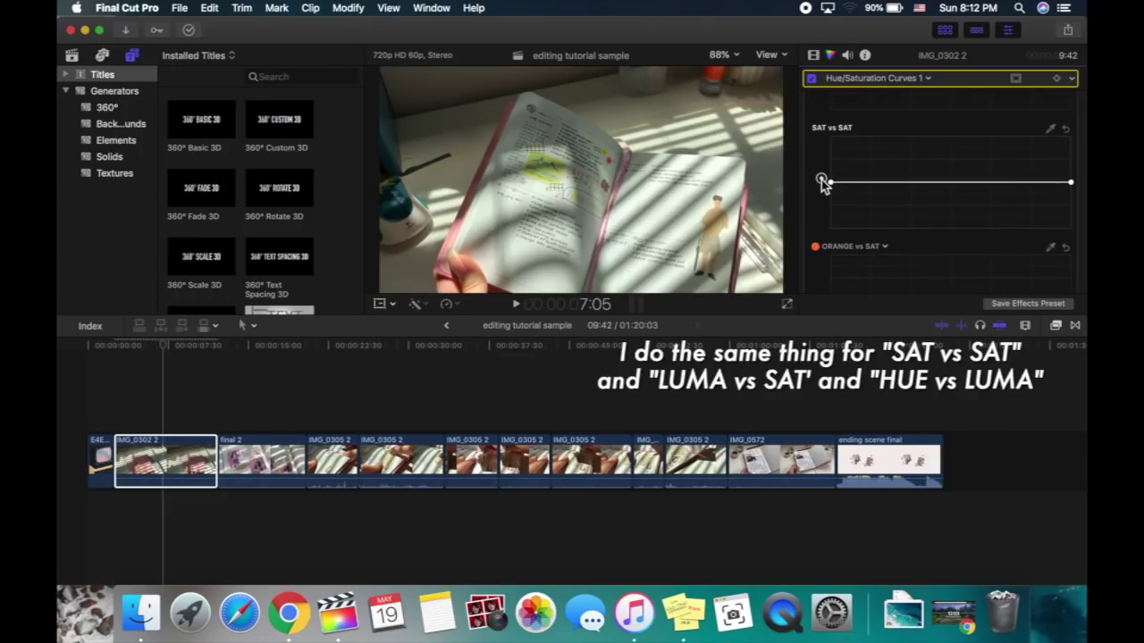
{"action": "scroll", "coordinate": [856, 178], "scroll_direction": "up", "scroll_amount": 2}
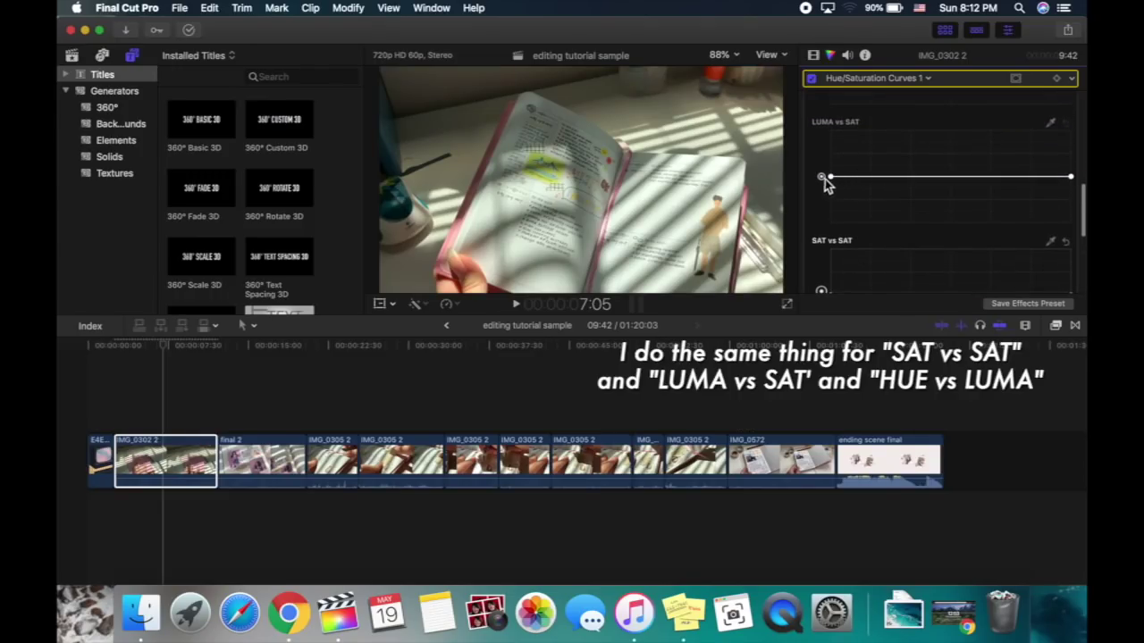
{"action": "left_click_drag", "start_coordinate": [821, 155], "coordinate": [824, 183]}
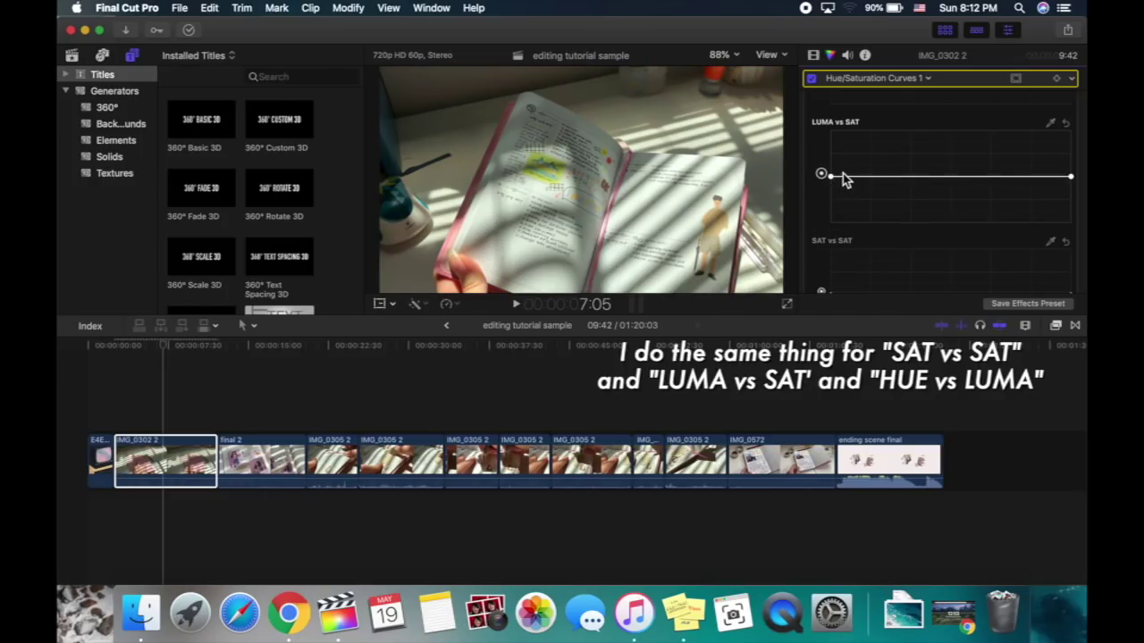
{"action": "scroll", "coordinate": [842, 150], "scroll_direction": "up", "scroll_amount": 3}
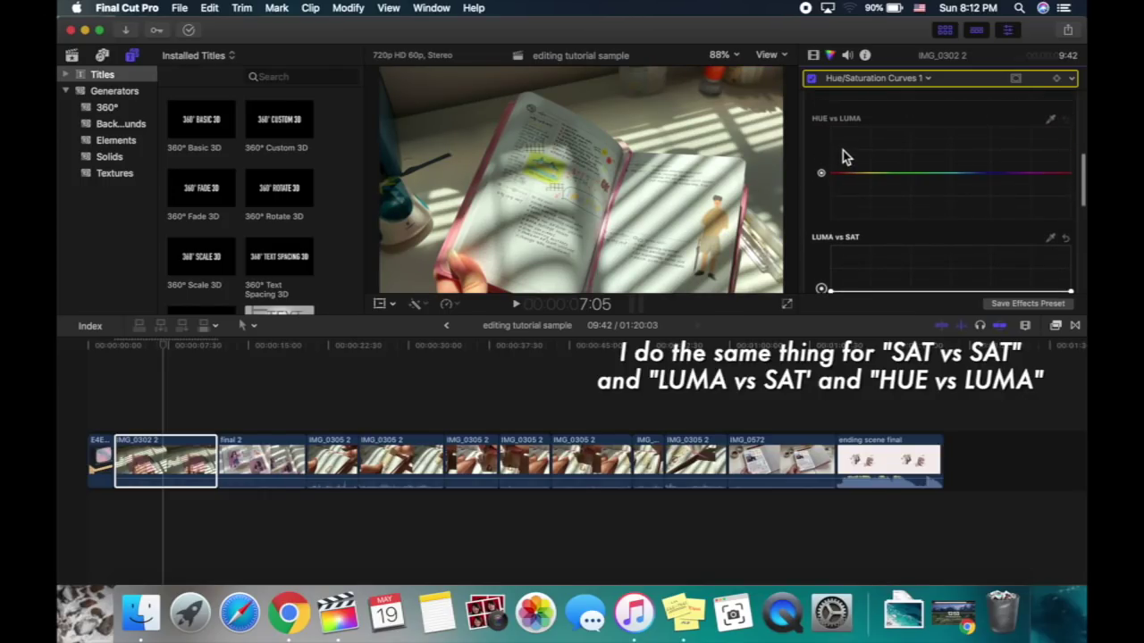
{"action": "mouse_move", "coordinate": [825, 192]}
{"action": "left_mouse_down"}
{"action": "mouse_move", "coordinate": [822, 153]}
{"action": "mouse_move", "coordinate": [825, 177]}
{"action": "left_mouse_up"}
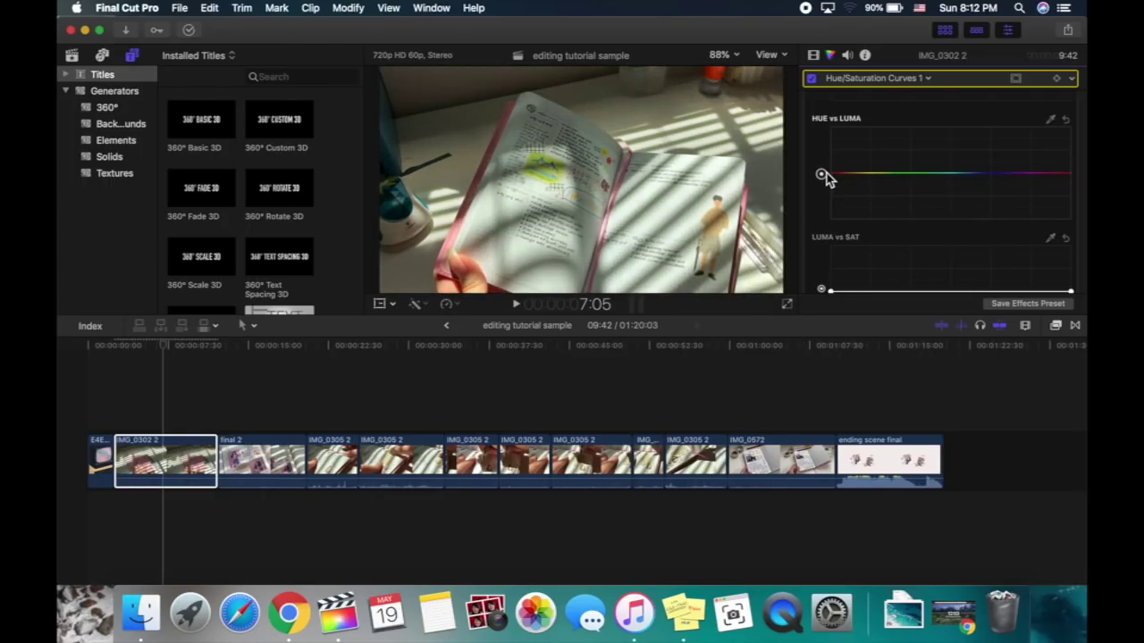
Add a Color Board correction to IMG_0302 2 and warm its master color toward yellow, about 53° at 4%.
{"action": "scroll", "coordinate": [910, 149], "scroll_direction": "up", "scroll_amount": 5}
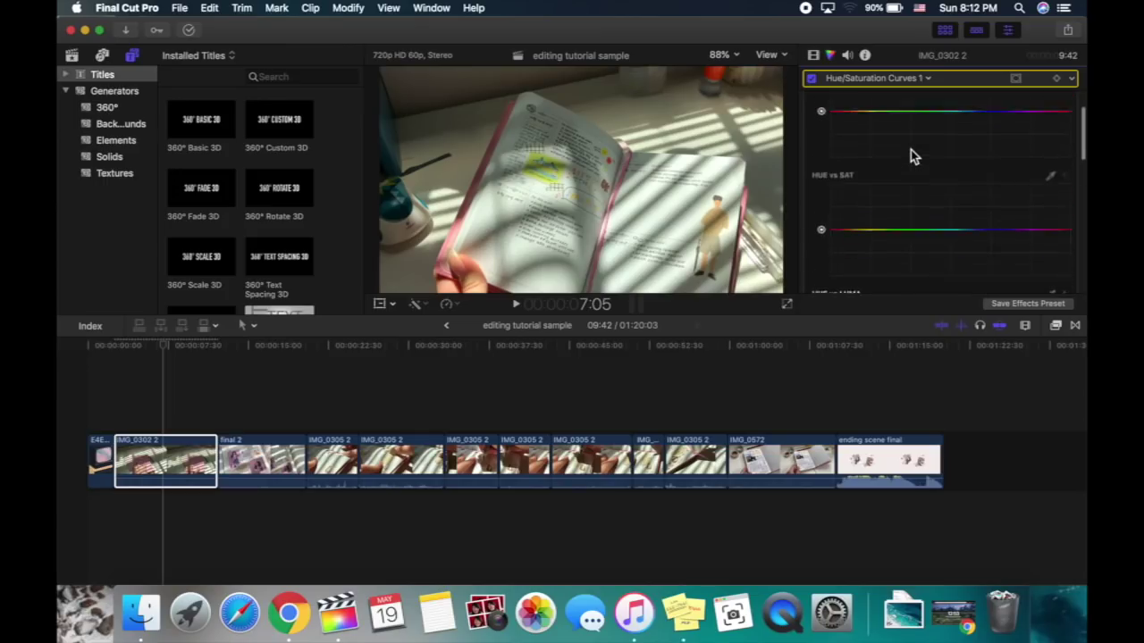
{"action": "left_click", "coordinate": [899, 82]}
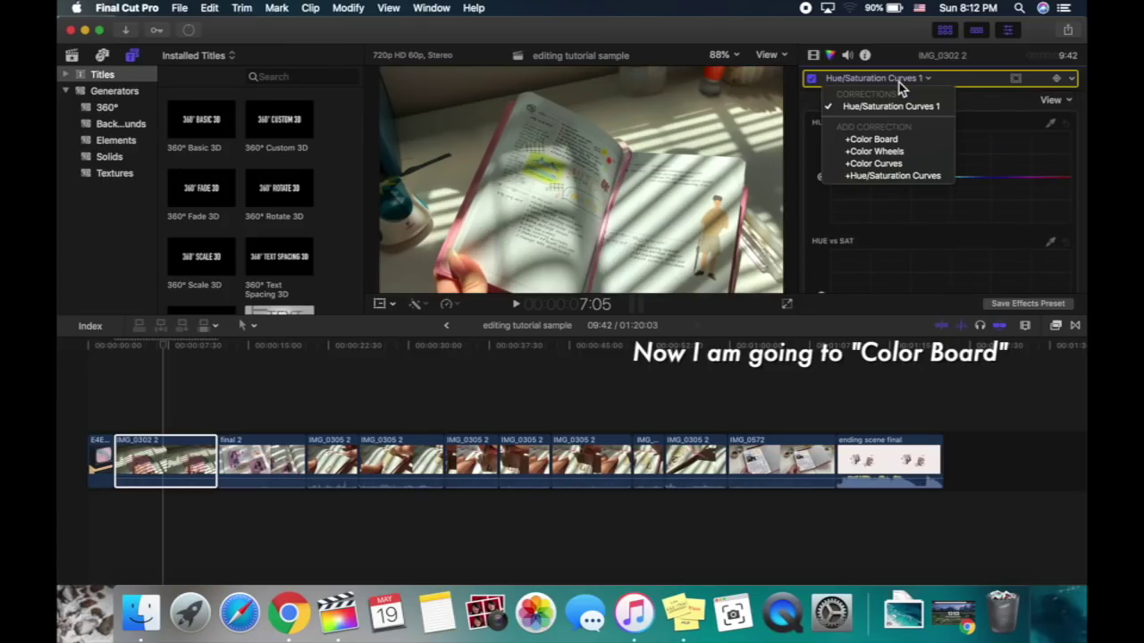
{"action": "left_click", "coordinate": [897, 143]}
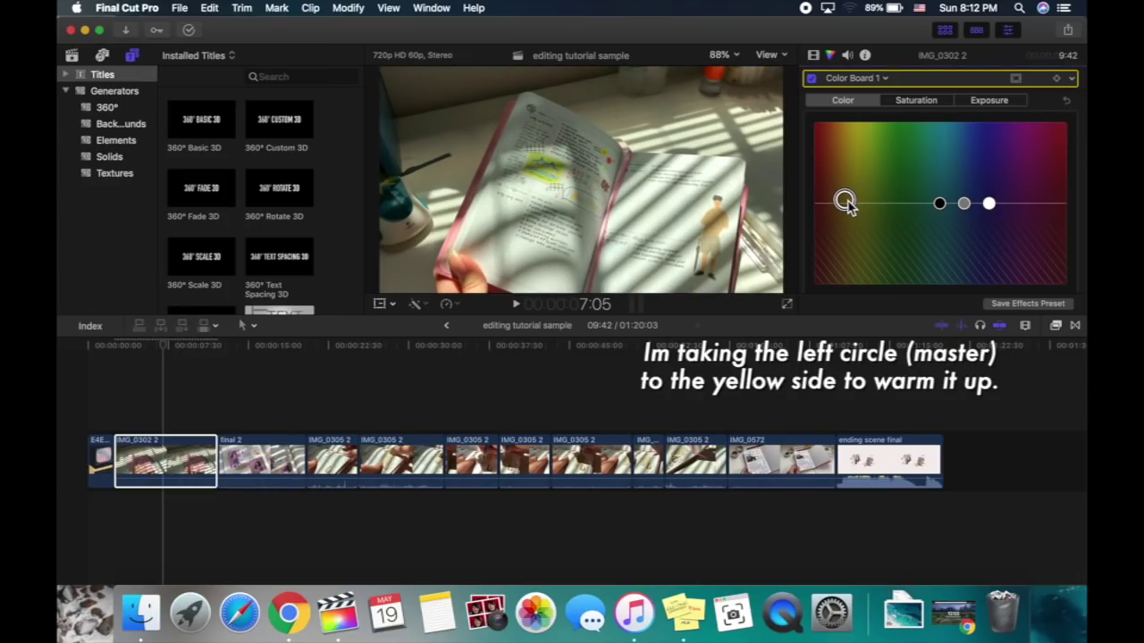
{"action": "scroll", "coordinate": [881, 215], "scroll_direction": "down", "scroll_amount": 4}
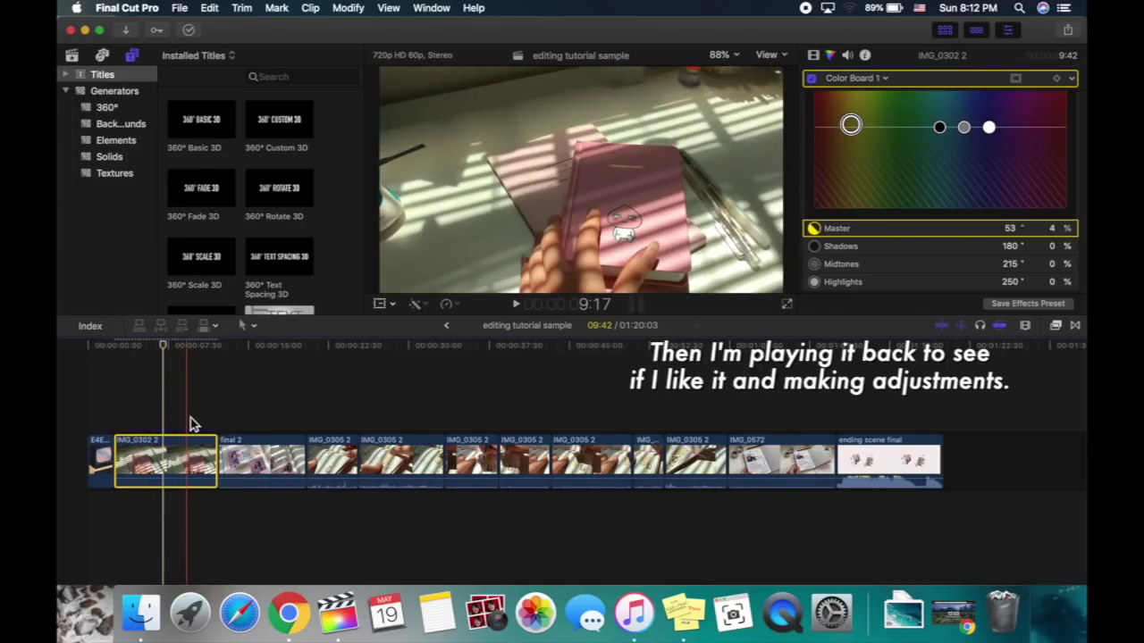
{"action": "left_click", "coordinate": [852, 124]}
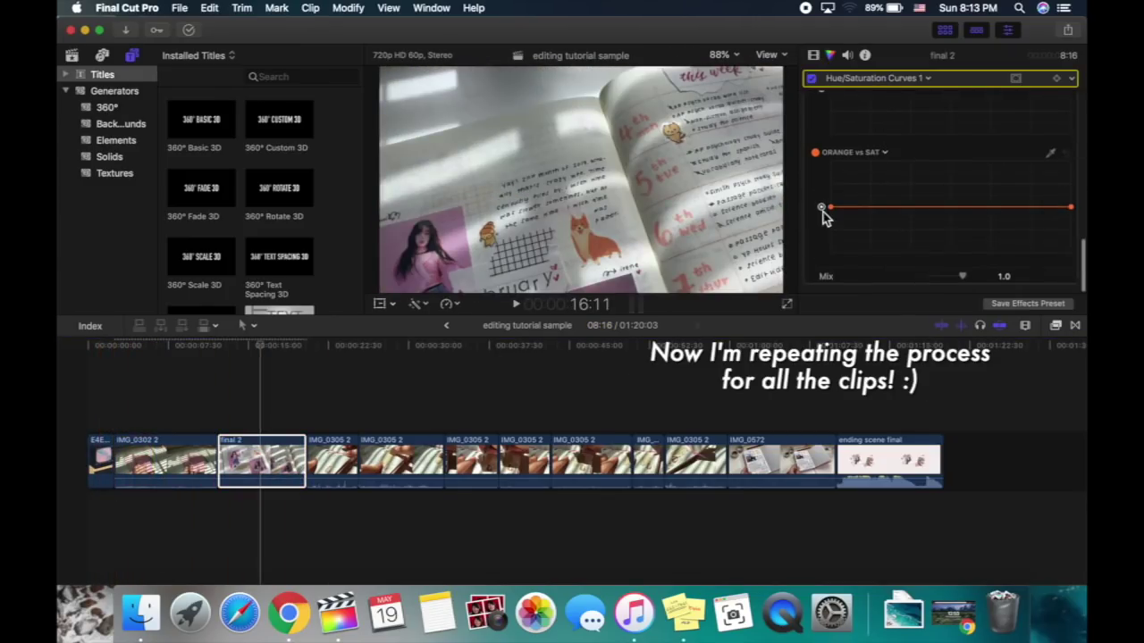
Repeat the Hue/Saturation Curves adjustments on the final 2 clip, starting from Orange vs Sat.
{"action": "scroll", "coordinate": [823, 212], "scroll_direction": "up", "scroll_amount": 5}
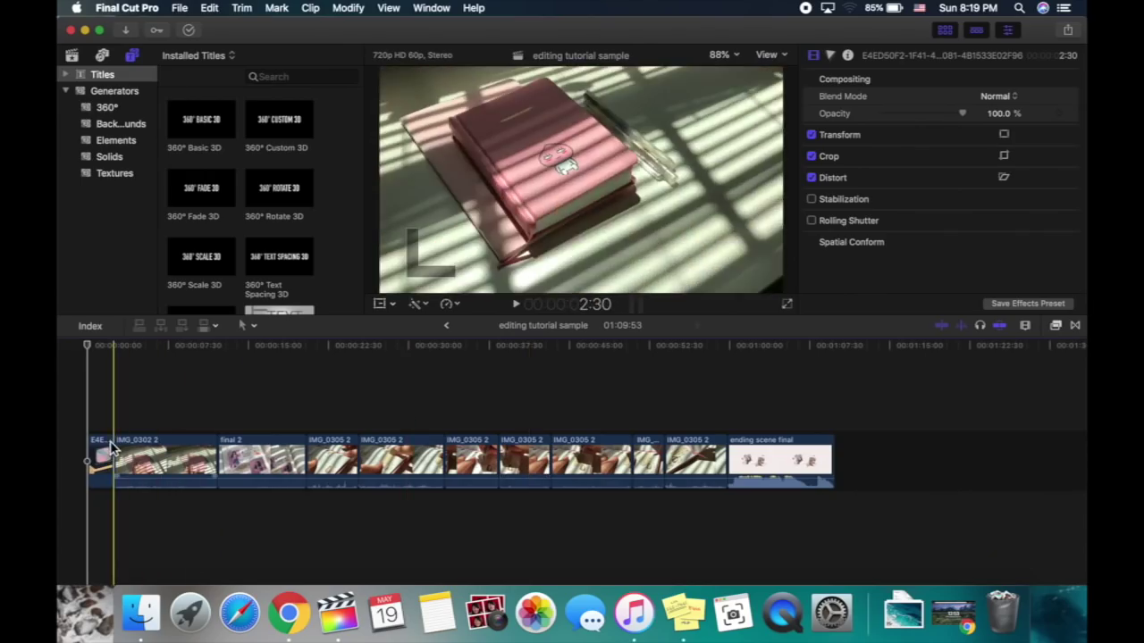
Enlarge the opening television clip with Transform until it fills the frame width, and apply the change.
{"action": "left_click", "coordinate": [101, 449]}
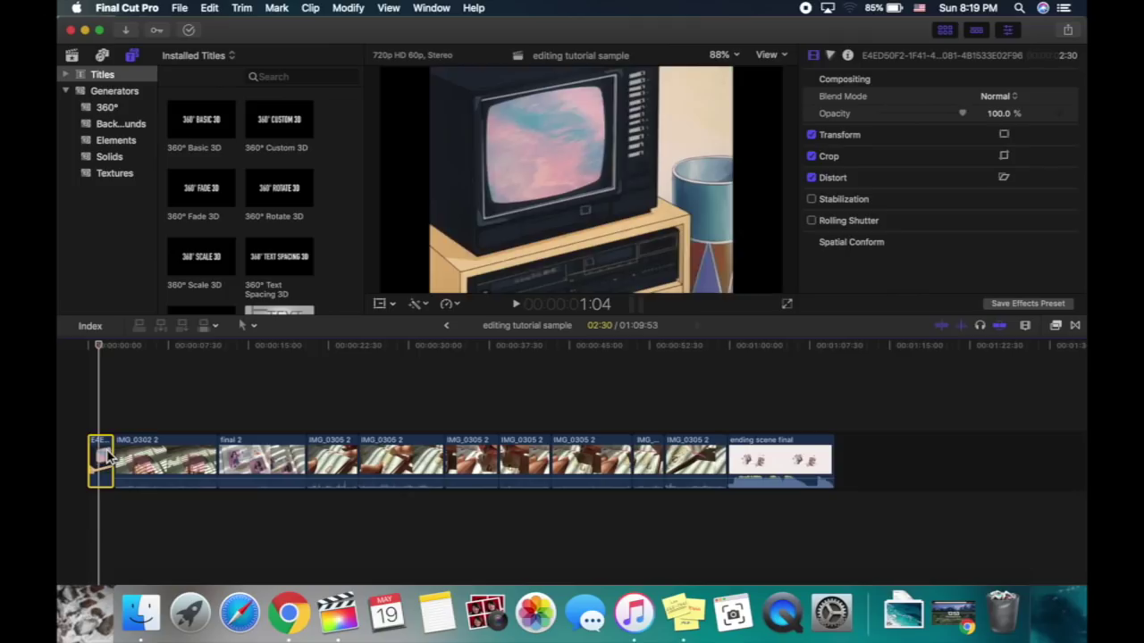
{"action": "left_click", "coordinate": [386, 307]}
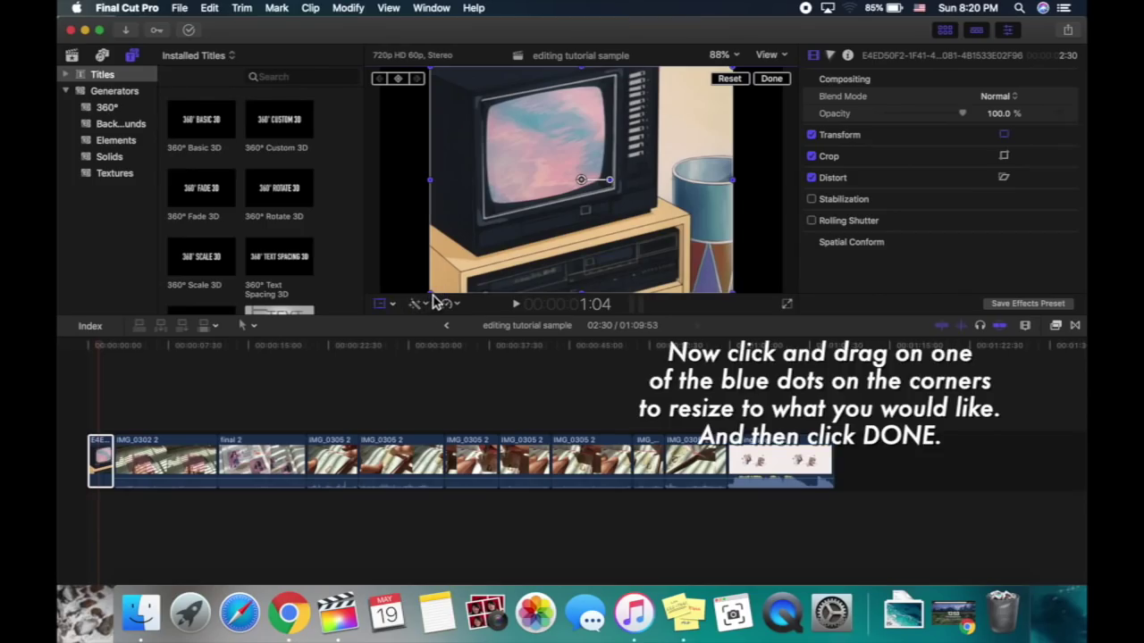
{"action": "left_click_drag", "start_coordinate": [432, 296], "coordinate": [384, 324]}
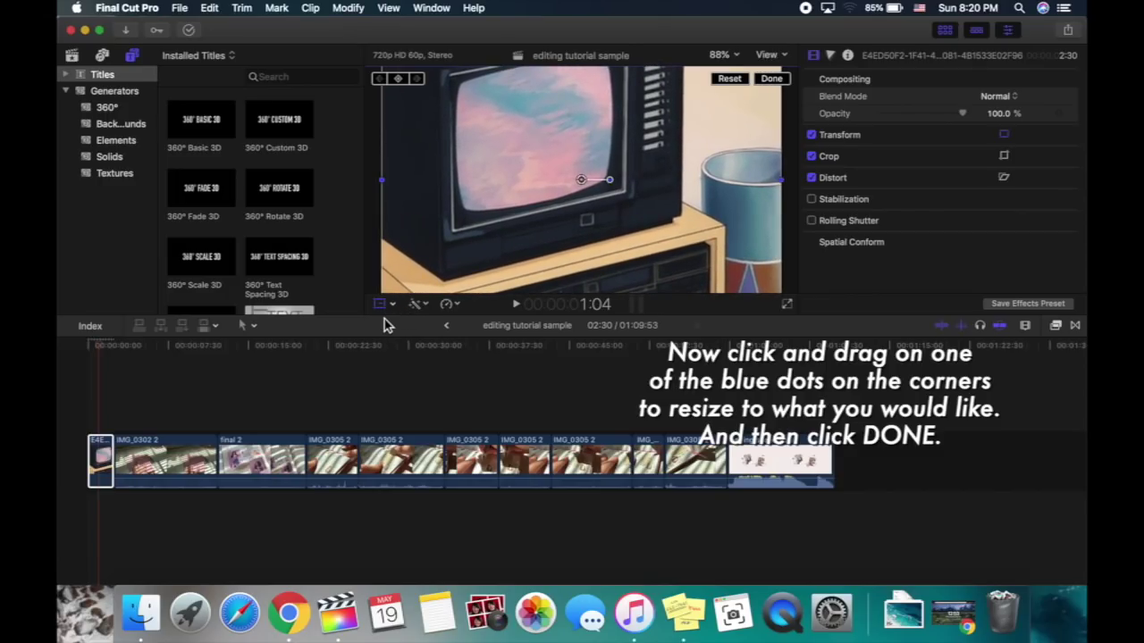
{"action": "left_click", "coordinate": [770, 80]}
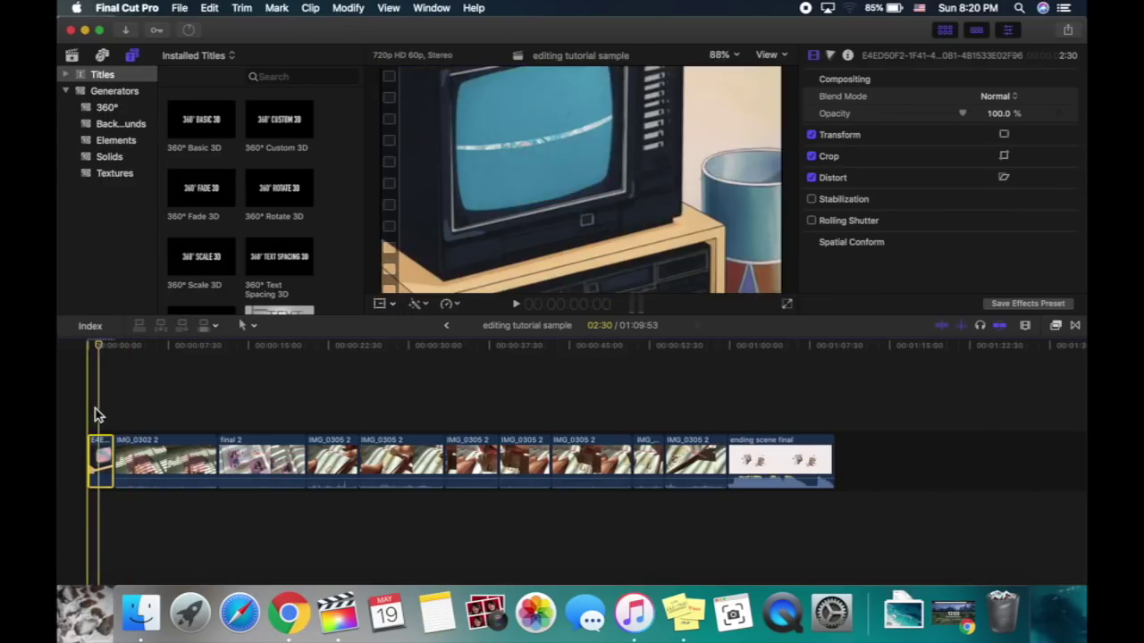
Look through the solid and texture generators and insert the Paper texture directly before the final 2 clip.
{"action": "left_click", "coordinate": [260, 460]}
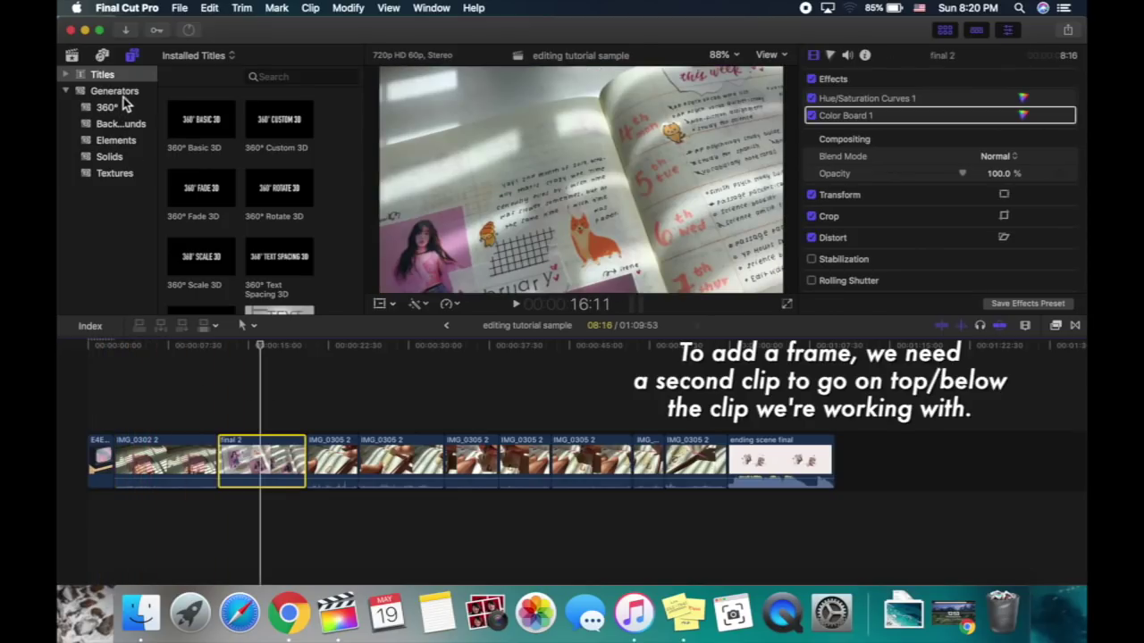
{"action": "left_click", "coordinate": [114, 175]}
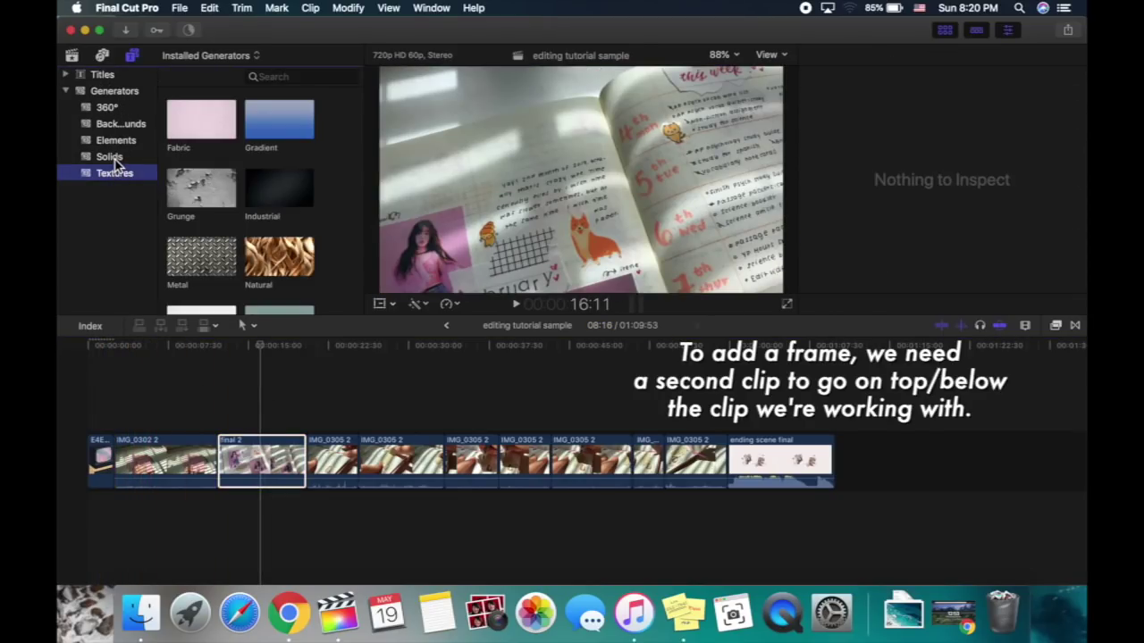
{"action": "left_click", "coordinate": [111, 158]}
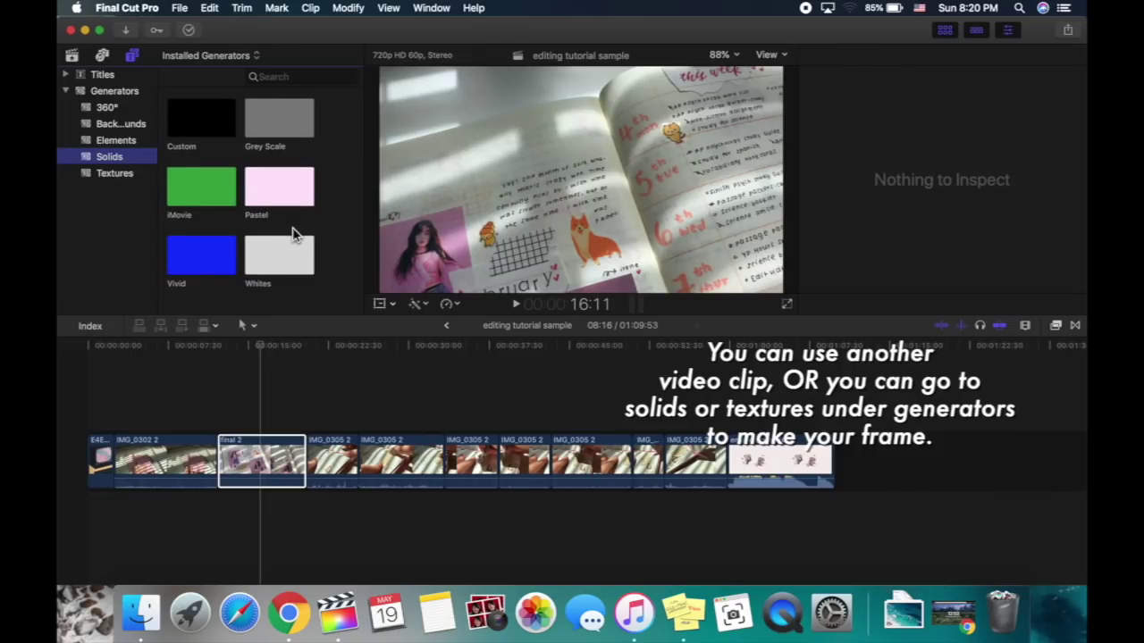
{"action": "left_click", "coordinate": [134, 175]}
{"action": "scroll", "coordinate": [219, 189], "scroll_direction": "down", "scroll_amount": 5}
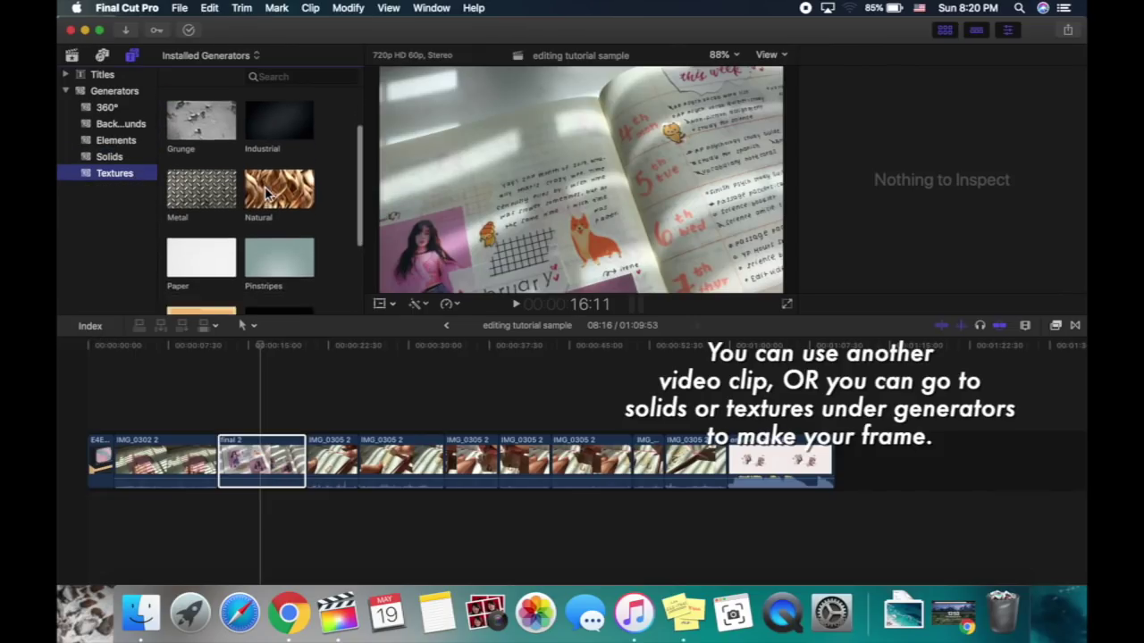
{"action": "left_click_drag", "start_coordinate": [207, 211], "coordinate": [234, 473]}
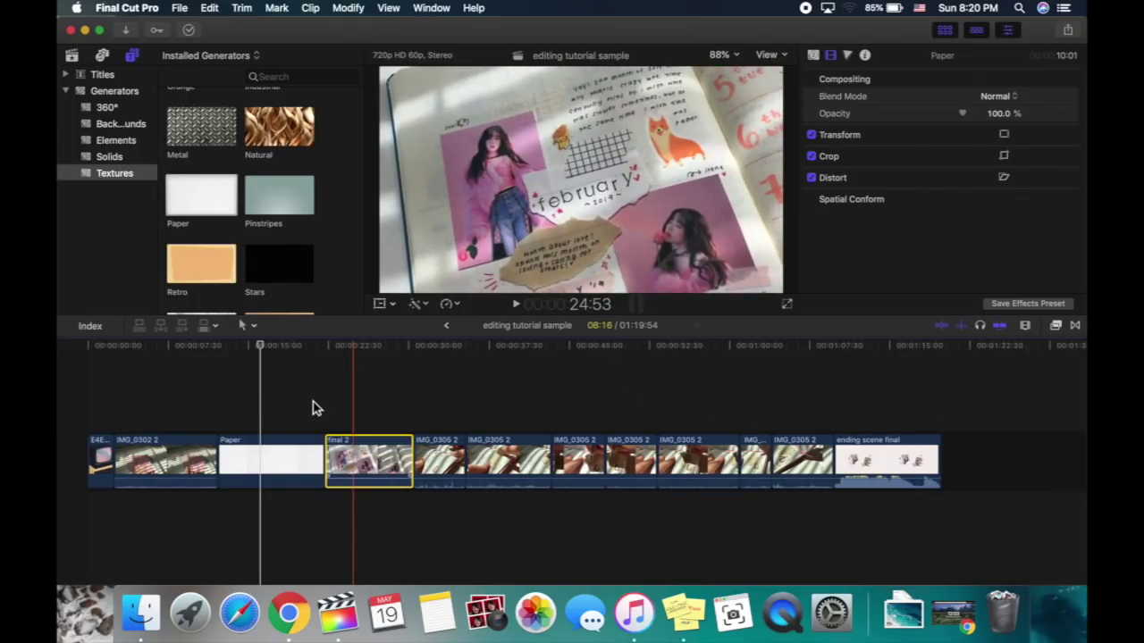
Place the final 2 clip above the Paper clip and trim Paper to the same 8:16 length.
{"action": "left_click_drag", "start_coordinate": [358, 460], "coordinate": [259, 399]}
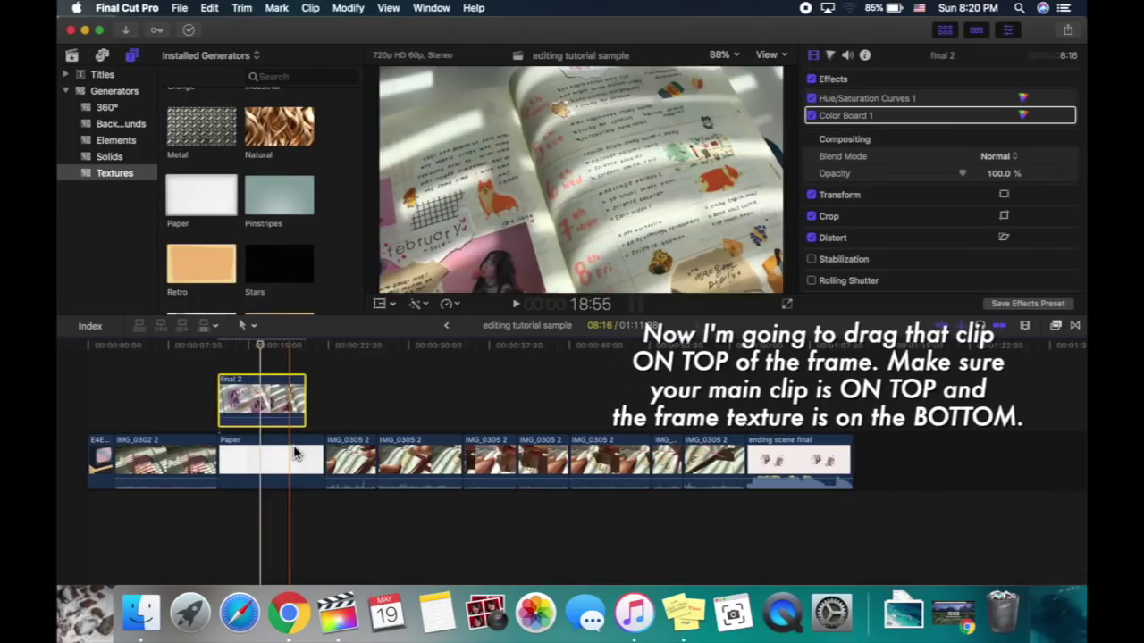
{"action": "left_click_drag", "start_coordinate": [319, 456], "coordinate": [304, 456]}
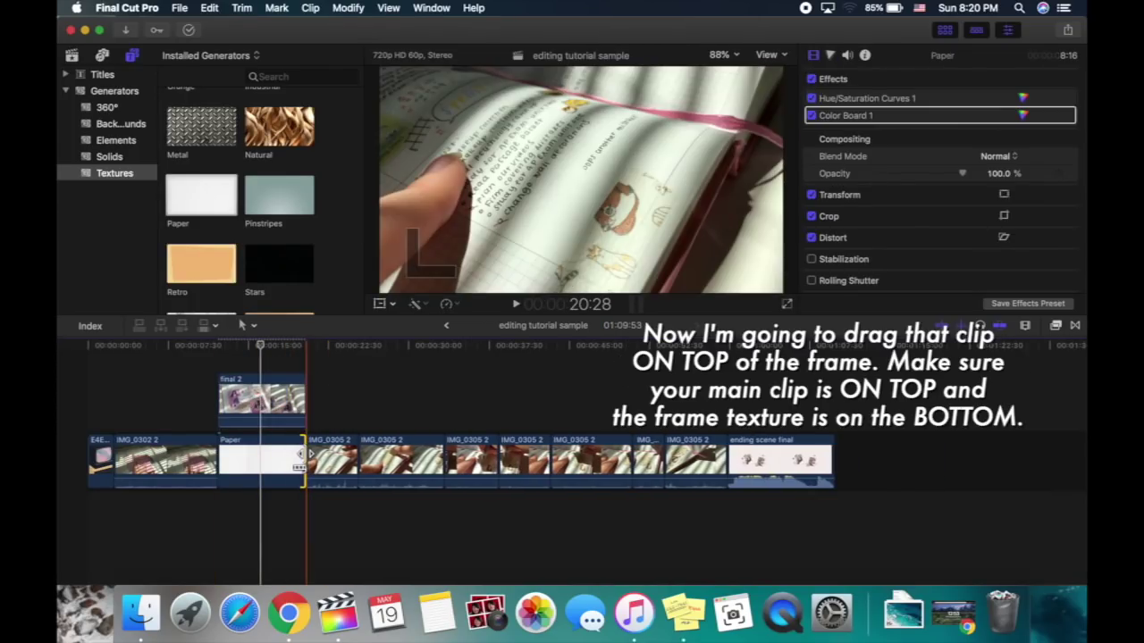
Shrink the final 2 clip with Transform so that the Paper texture frames it.
{"action": "left_click", "coordinate": [281, 408]}
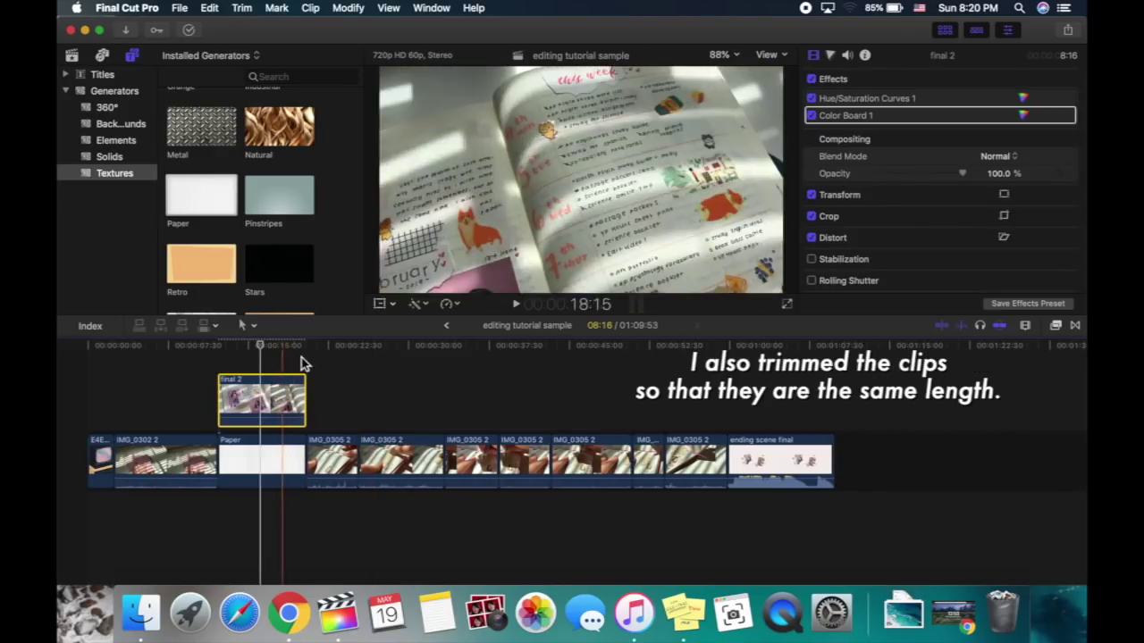
{"action": "left_click", "coordinate": [392, 305]}
{"action": "left_click", "coordinate": [424, 321]}
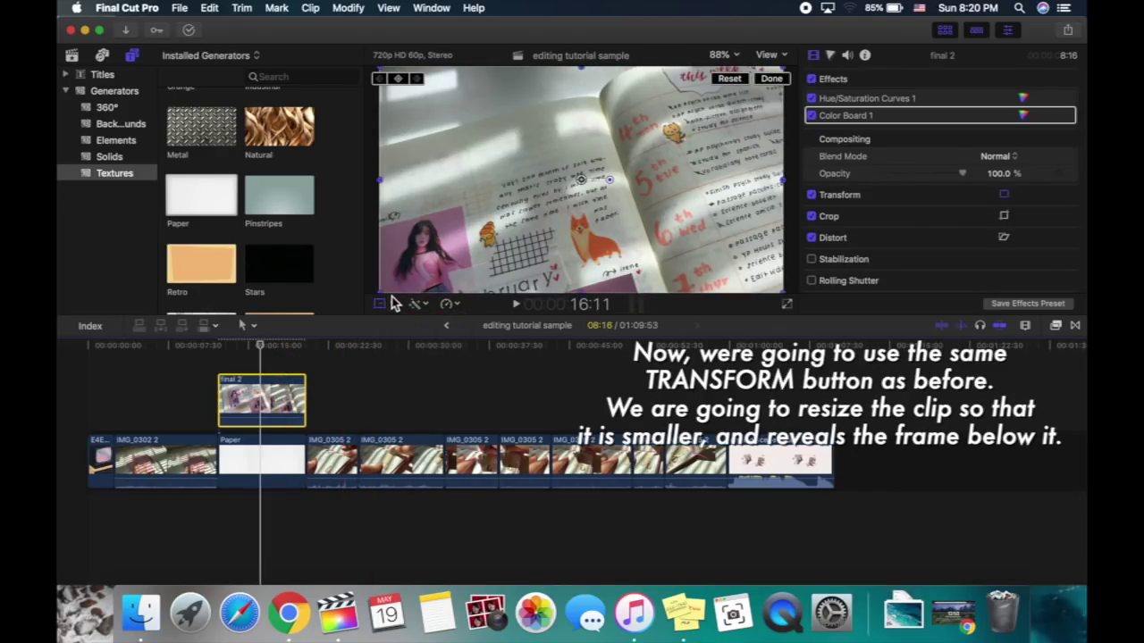
{"action": "left_click_drag", "start_coordinate": [386, 295], "coordinate": [413, 273]}
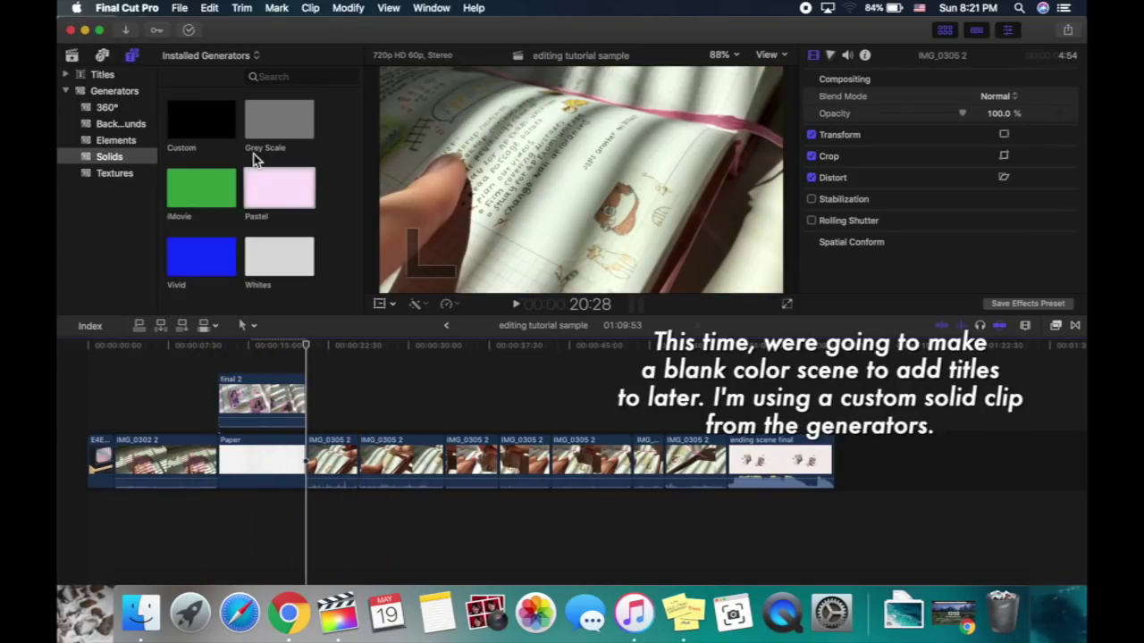
Insert a Custom solid directly after the first Paper clip in a very pale pink and trim it to 4:08.
{"action": "left_click_drag", "start_coordinate": [189, 123], "coordinate": [315, 463]}
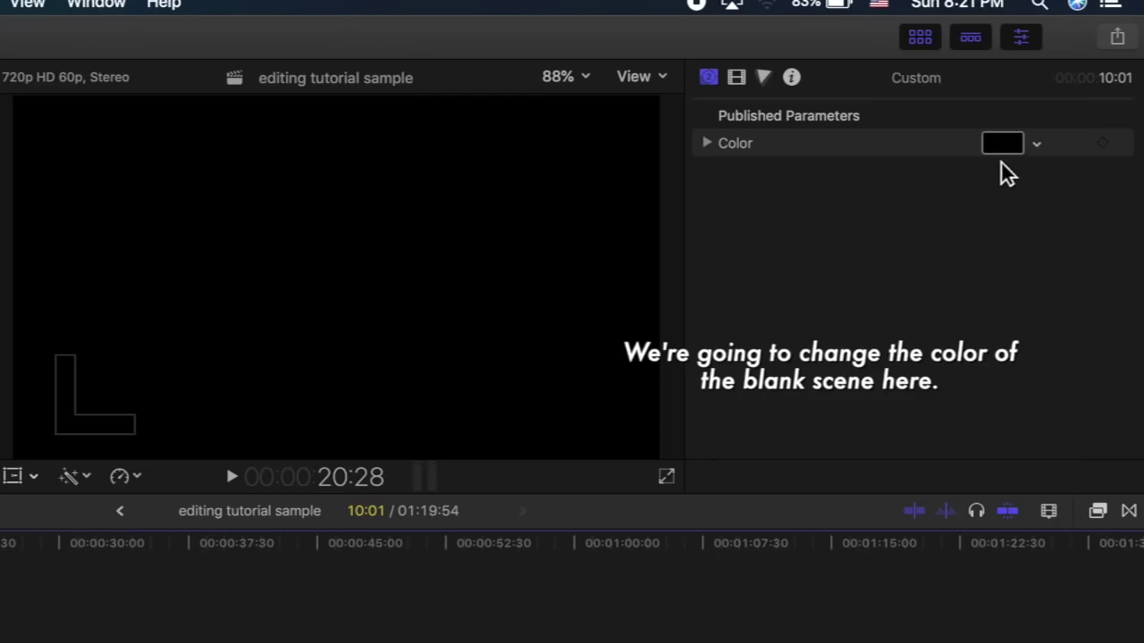
{"action": "left_click", "coordinate": [1021, 97]}
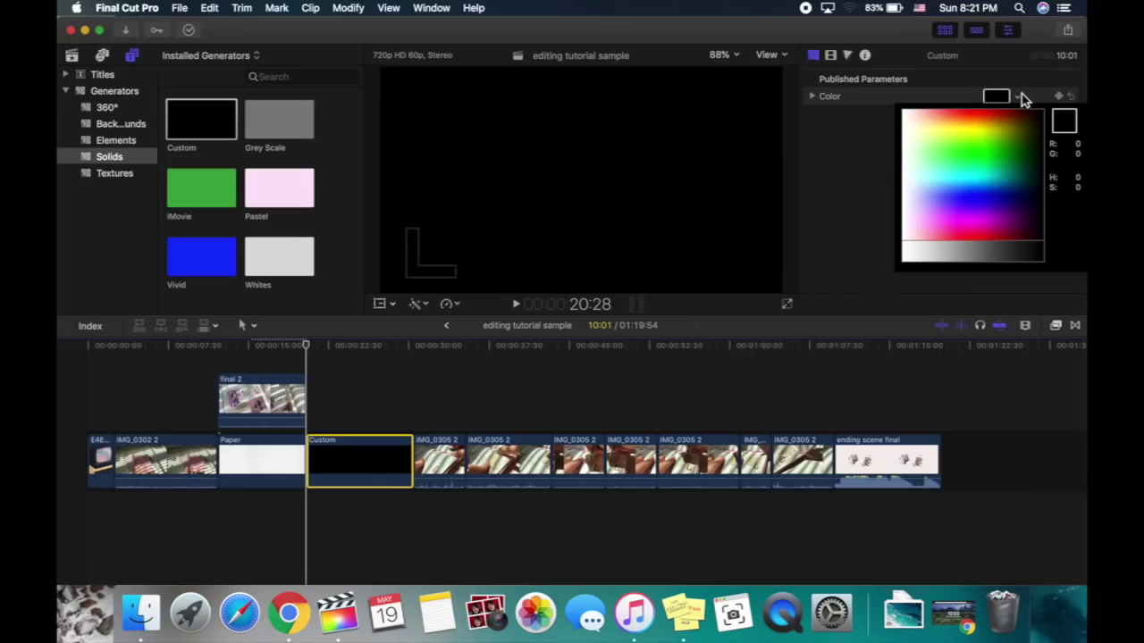
{"action": "left_click", "coordinate": [937, 140]}
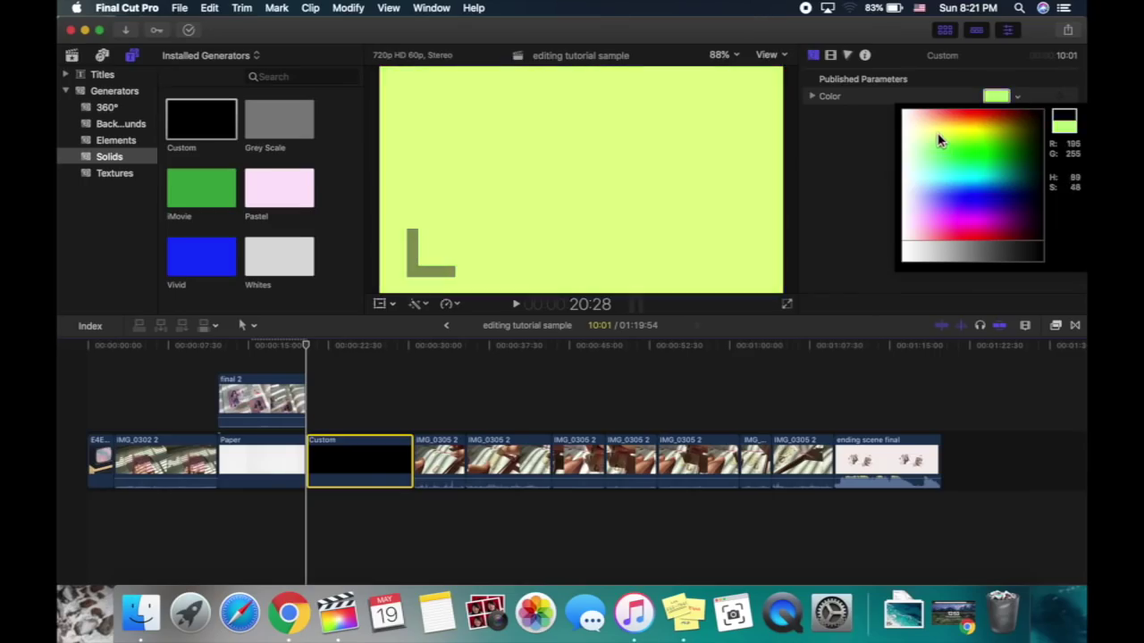
{"action": "left_click_drag", "start_coordinate": [937, 140], "coordinate": [909, 231]}
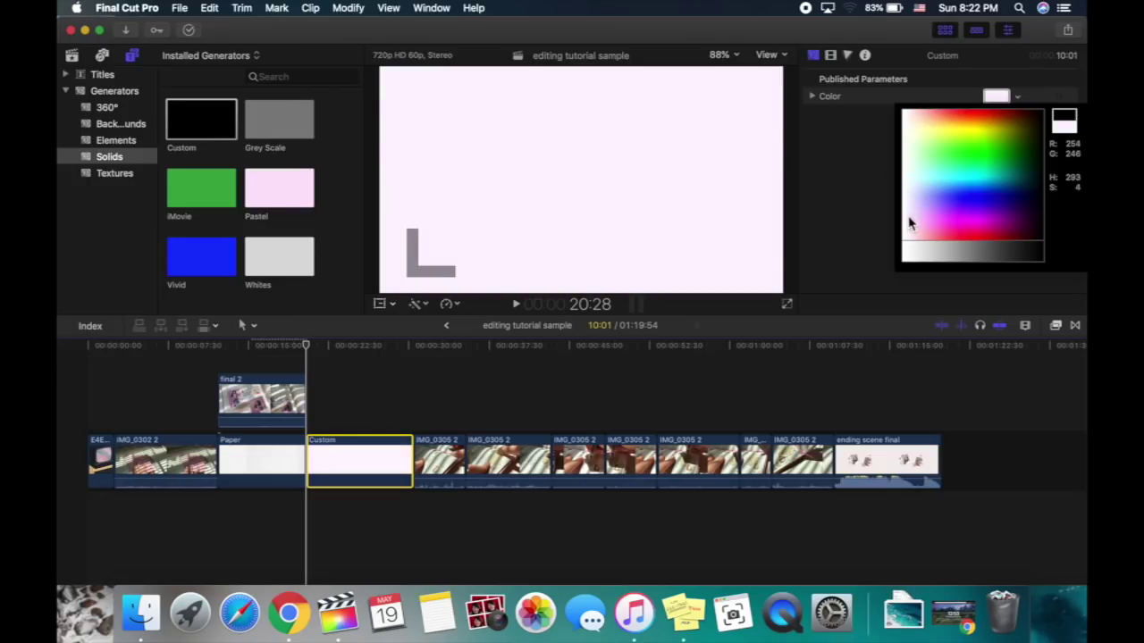
{"action": "left_click", "coordinate": [908, 223]}
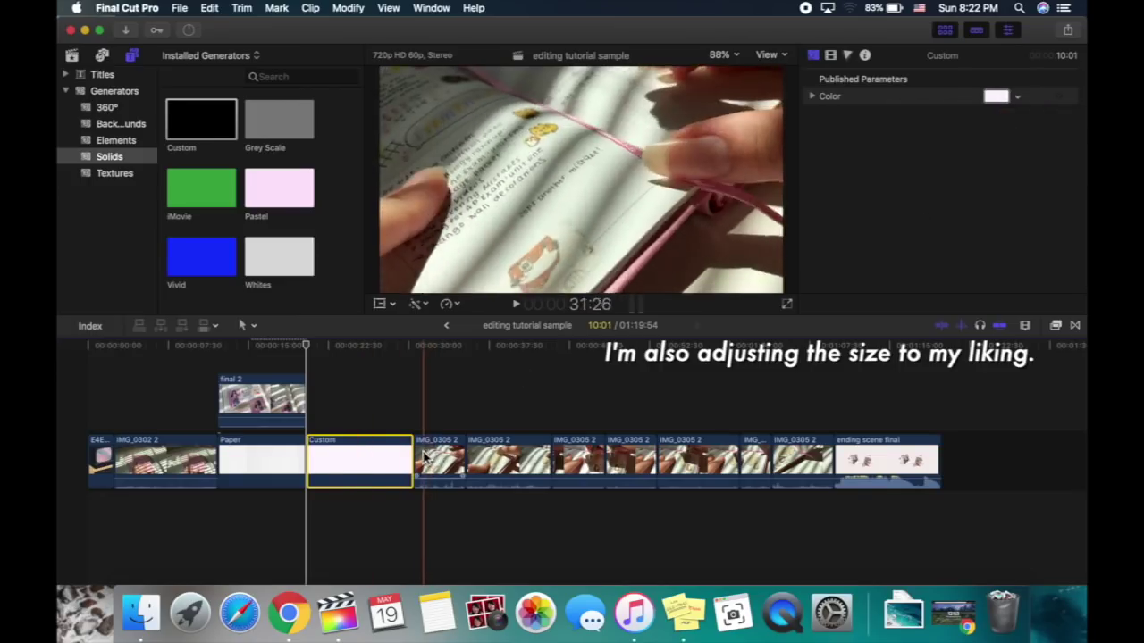
{"action": "left_click_drag", "start_coordinate": [409, 457], "coordinate": [349, 457]}
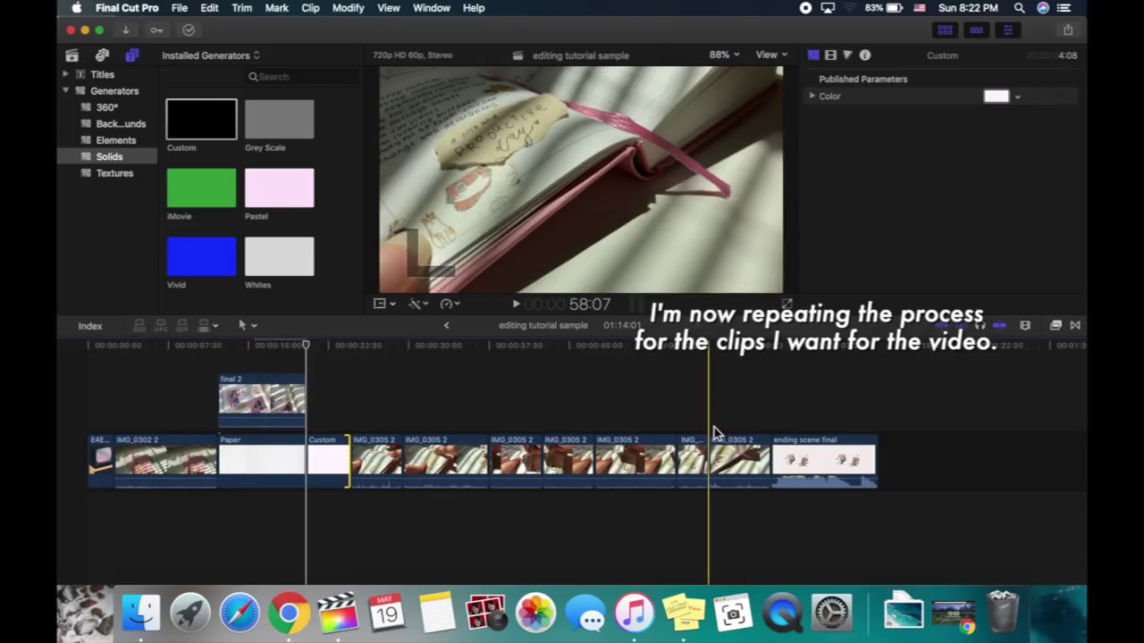
Place the last IMG_0305 2 clip above a Paper texture trimmed to 5:52, and open the clip's Transform controls.
{"action": "left_click", "coordinate": [714, 427]}
{"action": "left_click", "coordinate": [114, 173]}
{"action": "scroll", "coordinate": [239, 214], "scroll_direction": "down", "scroll_amount": 3}
{"action": "left_click_drag", "start_coordinate": [201, 234], "coordinate": [717, 469]}
{"action": "left_click_drag", "start_coordinate": [855, 460], "coordinate": [750, 400]}
{"action": "left_click_drag", "start_coordinate": [812, 462], "coordinate": [771, 460]}
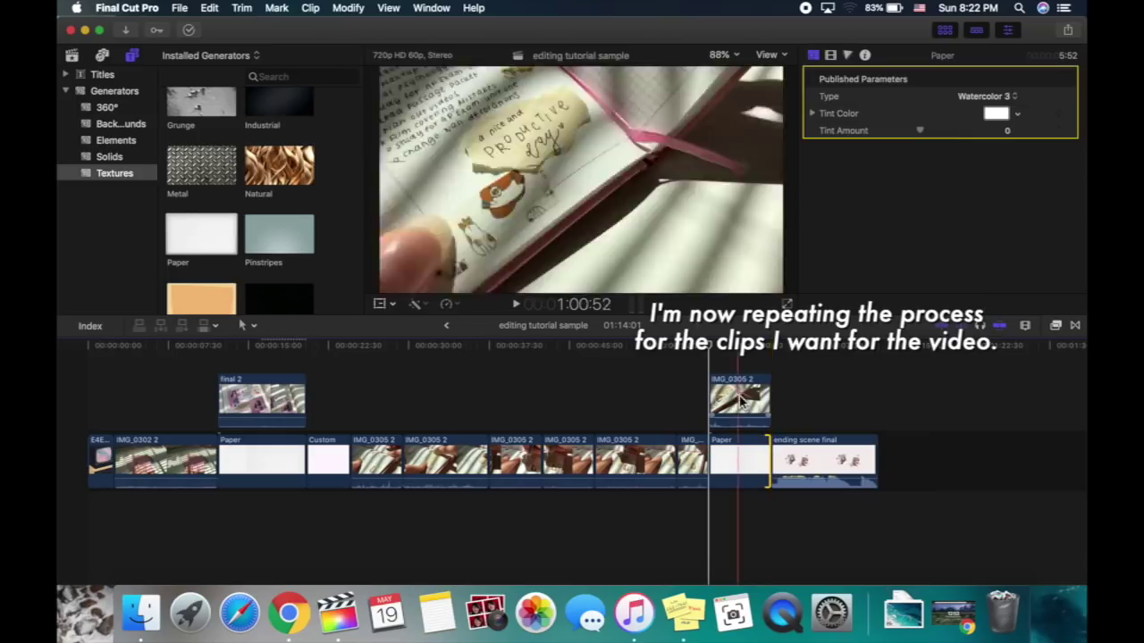
{"action": "left_click", "coordinate": [740, 402]}
{"action": "left_click", "coordinate": [383, 302]}
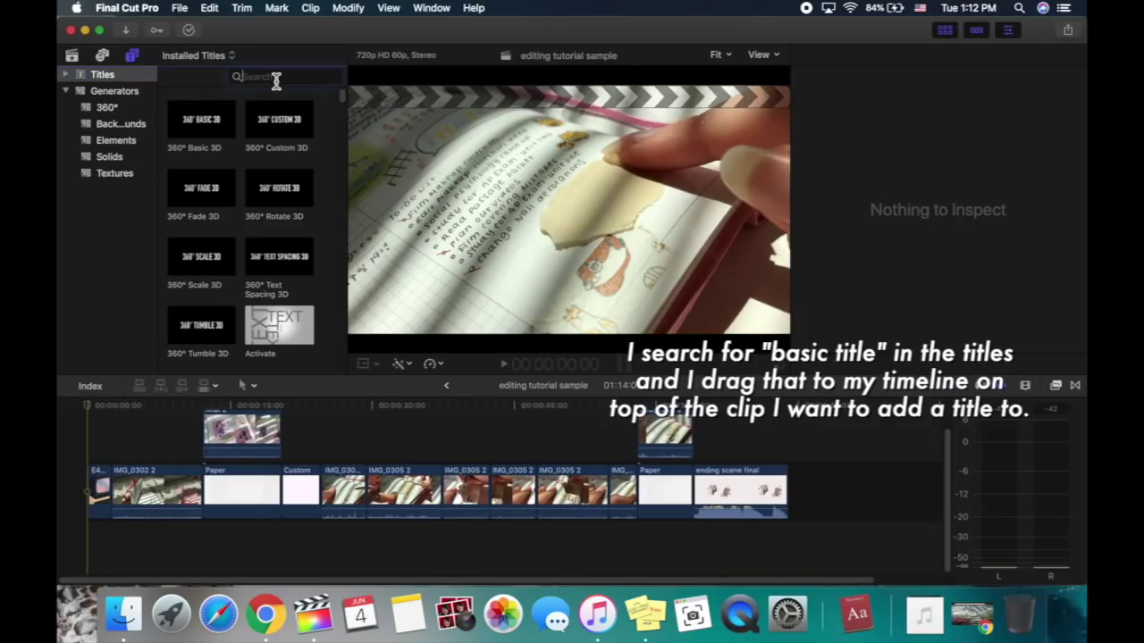
Find Basic Title, place it above the opening television clip, and enter a one-line film credit with the creator's first name.
{"action": "type", "text": "ic"}
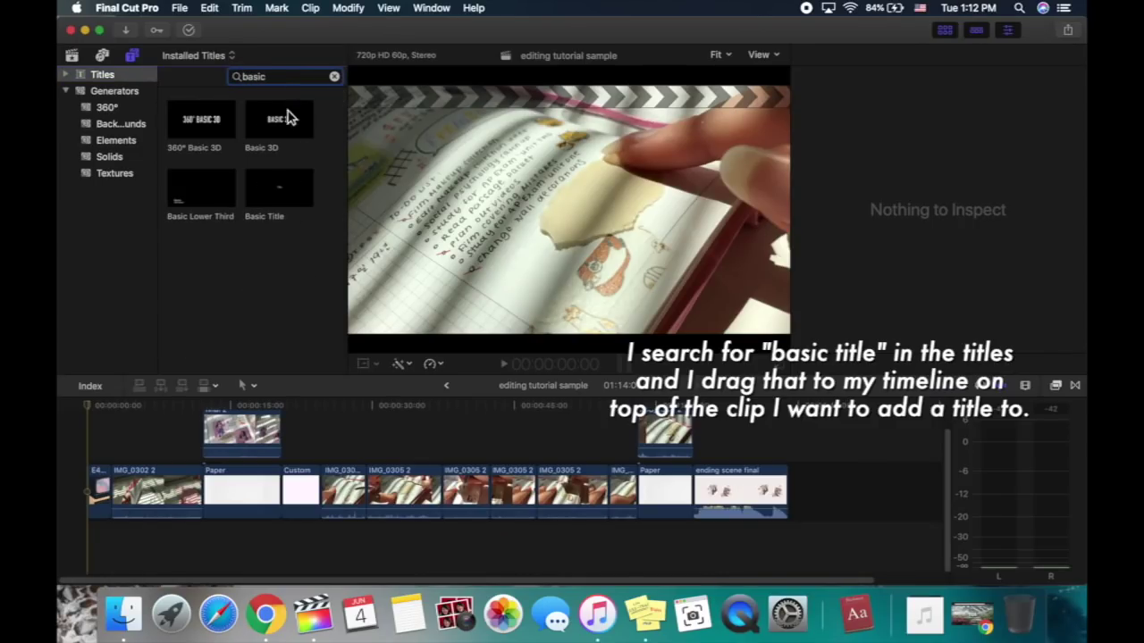
{"action": "left_click_drag", "start_coordinate": [259, 197], "coordinate": [102, 451]}
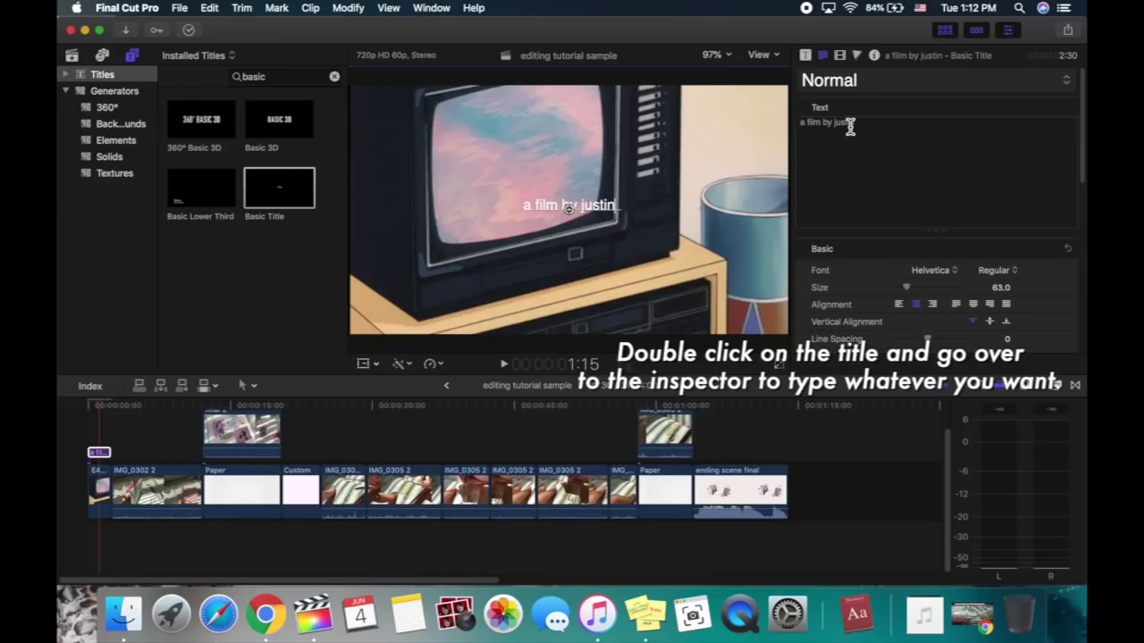
{"action": "type", "text": "bujo"}
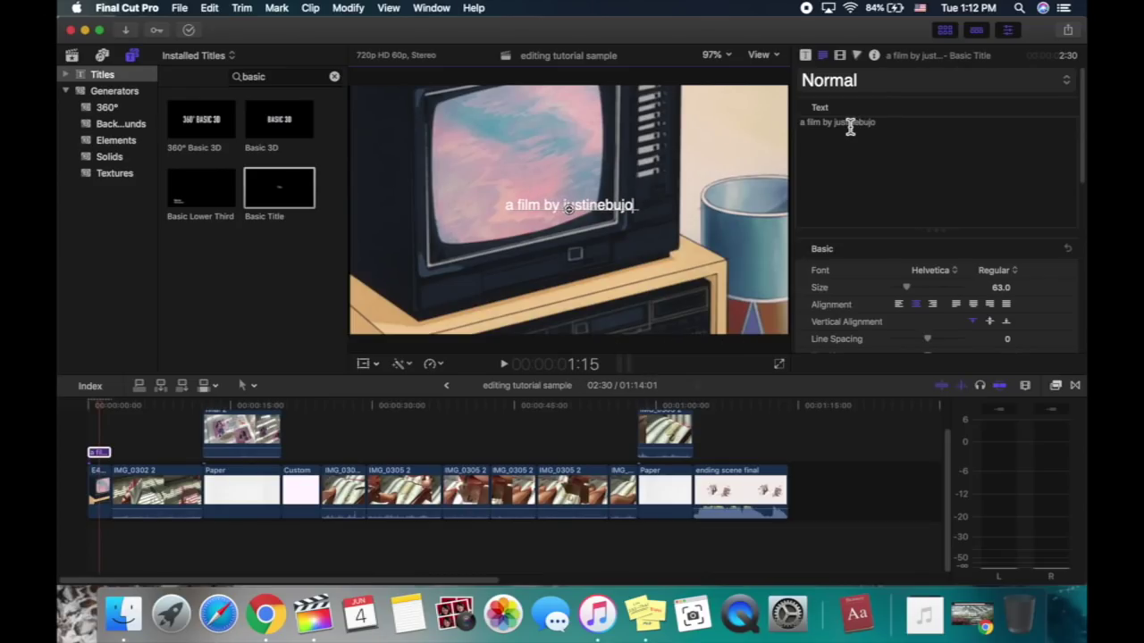
{"action": "key", "text": "BackSpace"}
{"action": "key", "text": "BackSpace"}
{"action": "key", "text": "BackSpace"}
{"action": "key", "text": "BackSpace"}
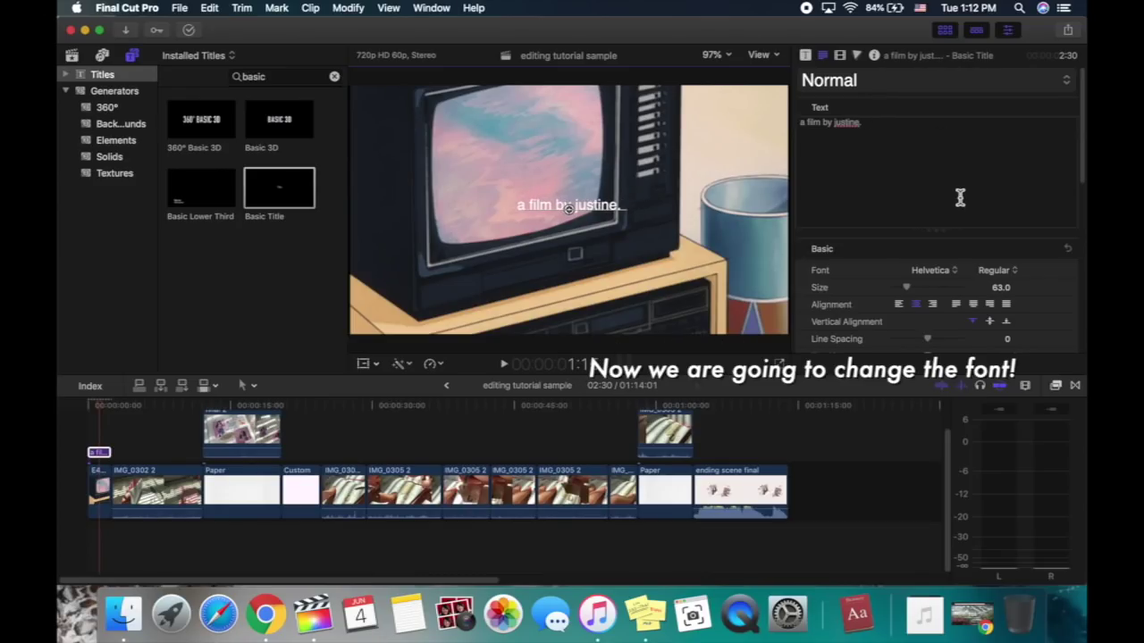
Preview the available fonts on the title and set it to Nouvelle Vague.
{"action": "left_click", "coordinate": [932, 274]}
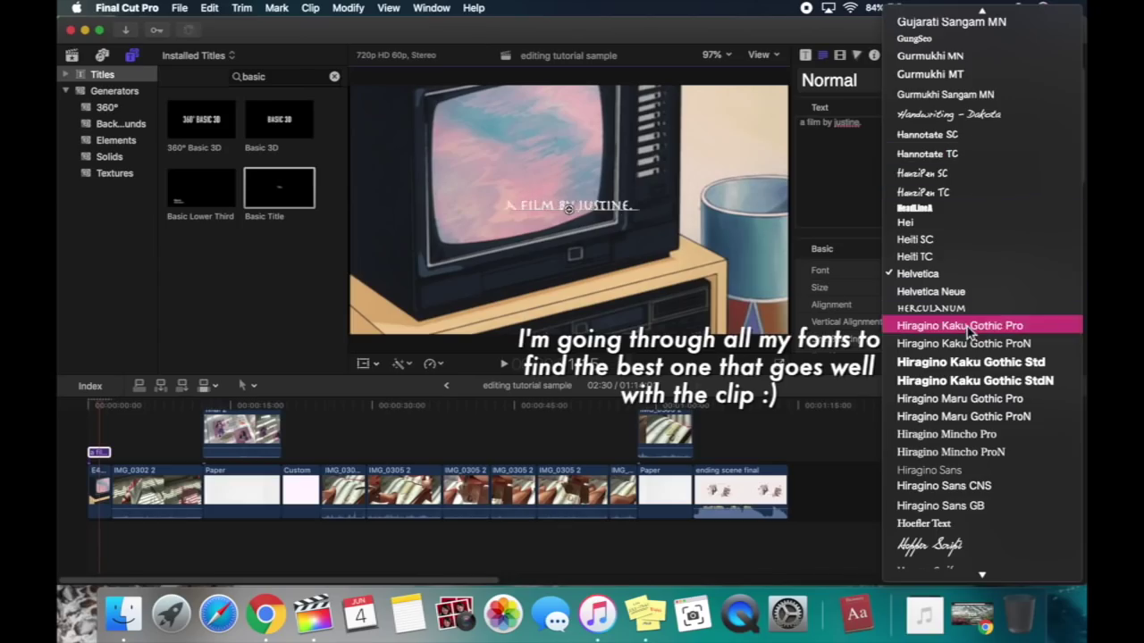
{"action": "scroll", "coordinate": [981, 242], "scroll_direction": "down", "scroll_amount": 10}
{"action": "scroll", "coordinate": [976, 235], "scroll_direction": "down", "scroll_amount": 15}
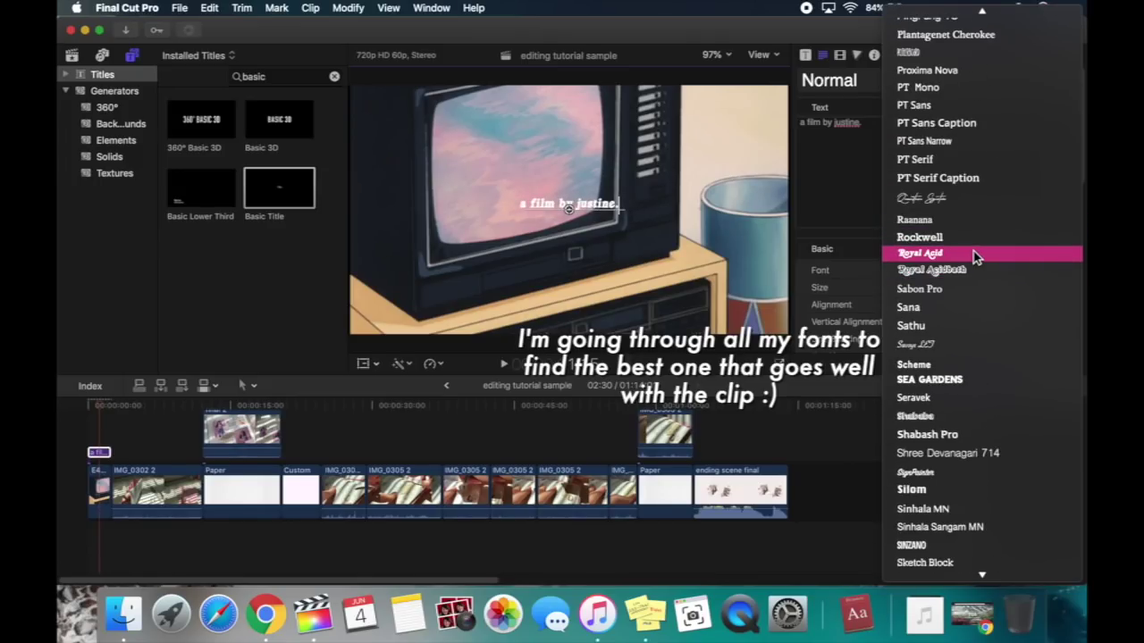
{"action": "scroll", "coordinate": [974, 255], "scroll_direction": "down", "scroll_amount": 3}
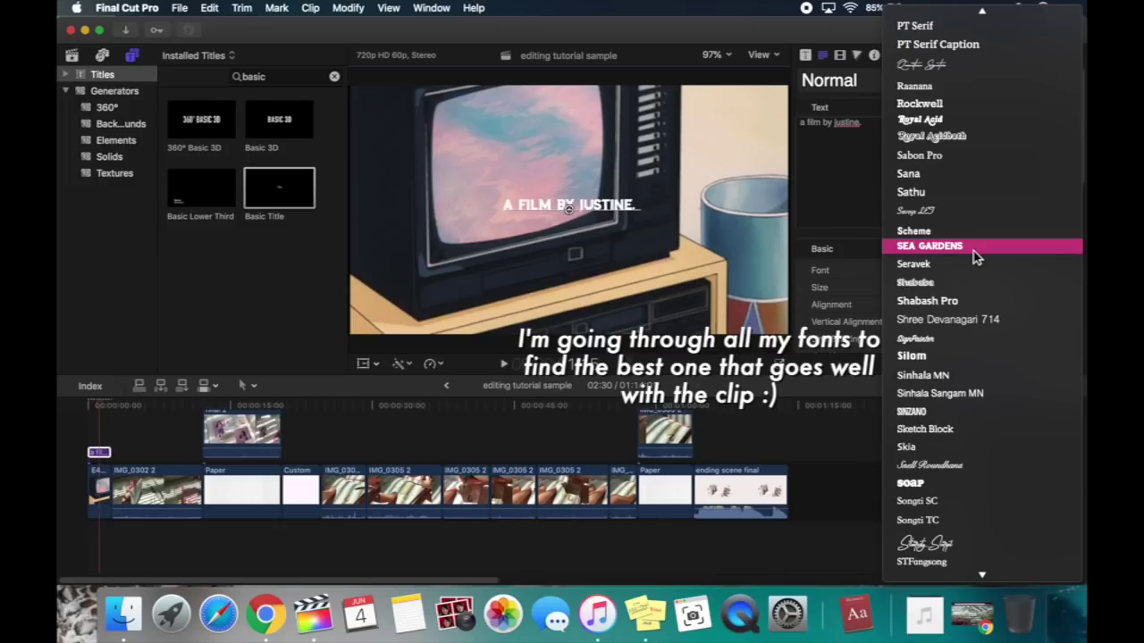
{"action": "scroll", "coordinate": [972, 255], "scroll_direction": "up", "scroll_amount": 3}
{"action": "scroll", "coordinate": [1001, 268], "scroll_direction": "down", "scroll_amount": 15}
{"action": "scroll", "coordinate": [1019, 290], "scroll_direction": "down", "scroll_amount": 8}
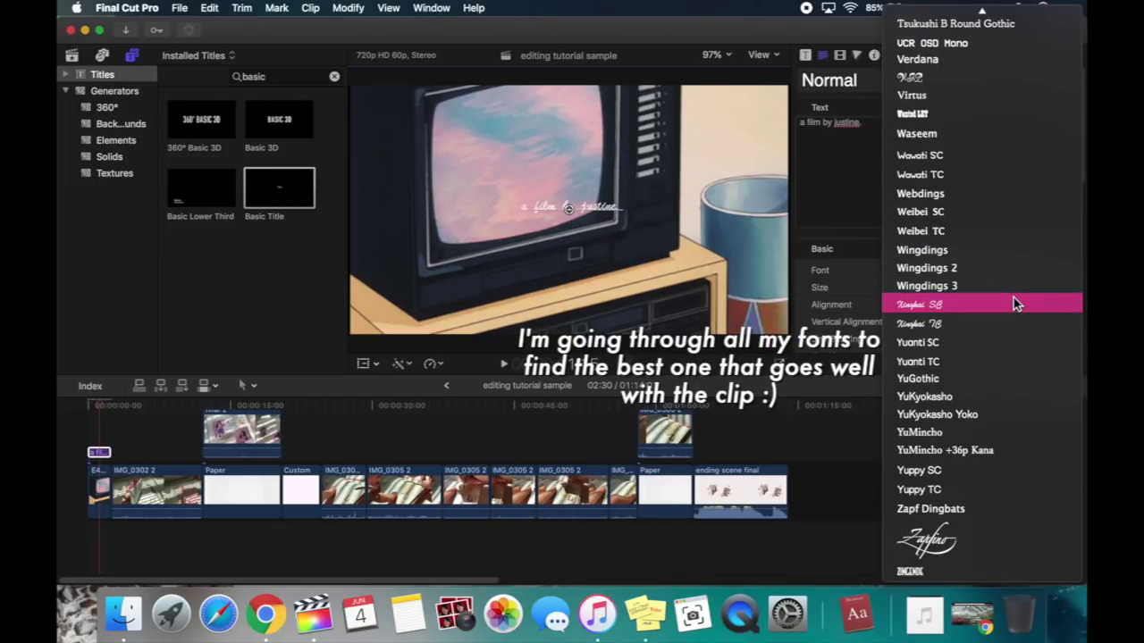
{"action": "scroll", "coordinate": [1013, 298], "scroll_direction": "up", "scroll_amount": 20}
{"action": "left_click", "coordinate": [994, 252]}
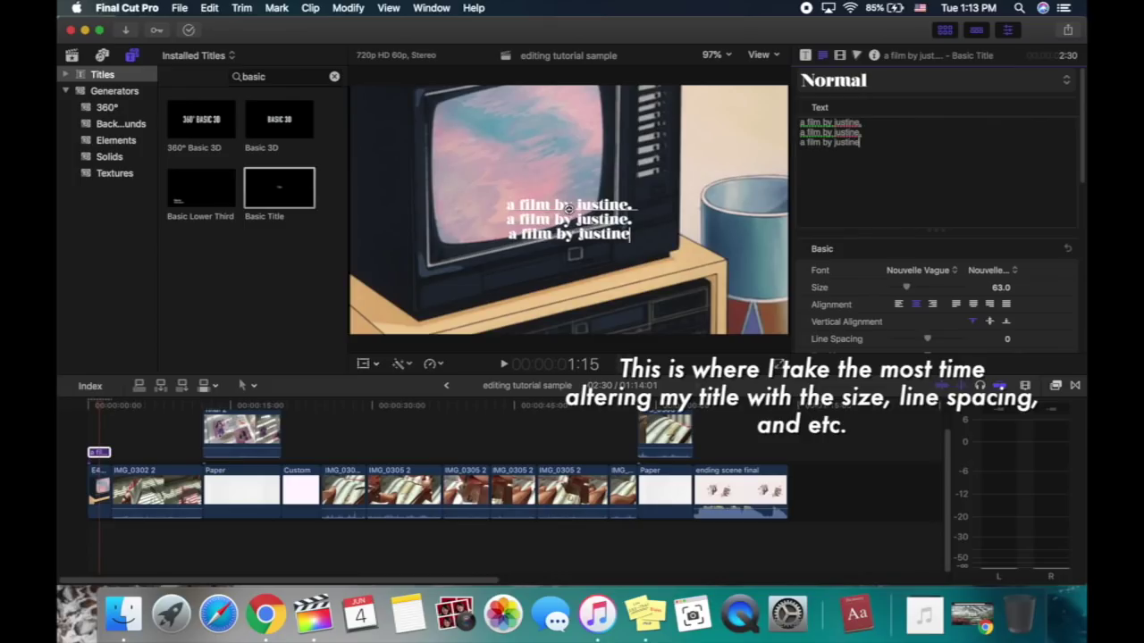
Move the repeated-line title slightly upward on the television screen and set its text size to 65.
{"action": "left_click_drag", "start_coordinate": [570, 211], "coordinate": [570, 201]}
{"action": "left_click_drag", "start_coordinate": [908, 288], "coordinate": [910, 292]}
{"action": "left_click_drag", "start_coordinate": [572, 201], "coordinate": [572, 202]}
Try 5.79 % tracking and all caps on the four-line title.
{"action": "scroll", "coordinate": [915, 267], "scroll_direction": "down", "scroll_amount": 5}
{"action": "left_click_drag", "start_coordinate": [932, 275], "coordinate": [935, 275]}
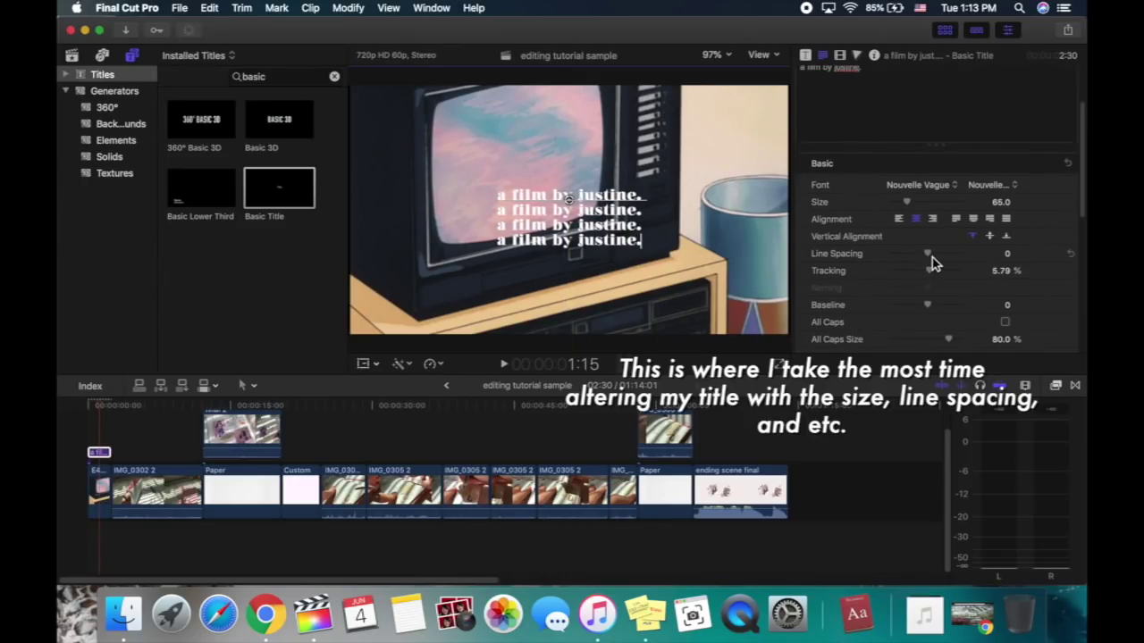
{"action": "scroll", "coordinate": [992, 259], "scroll_direction": "down", "scroll_amount": 3}
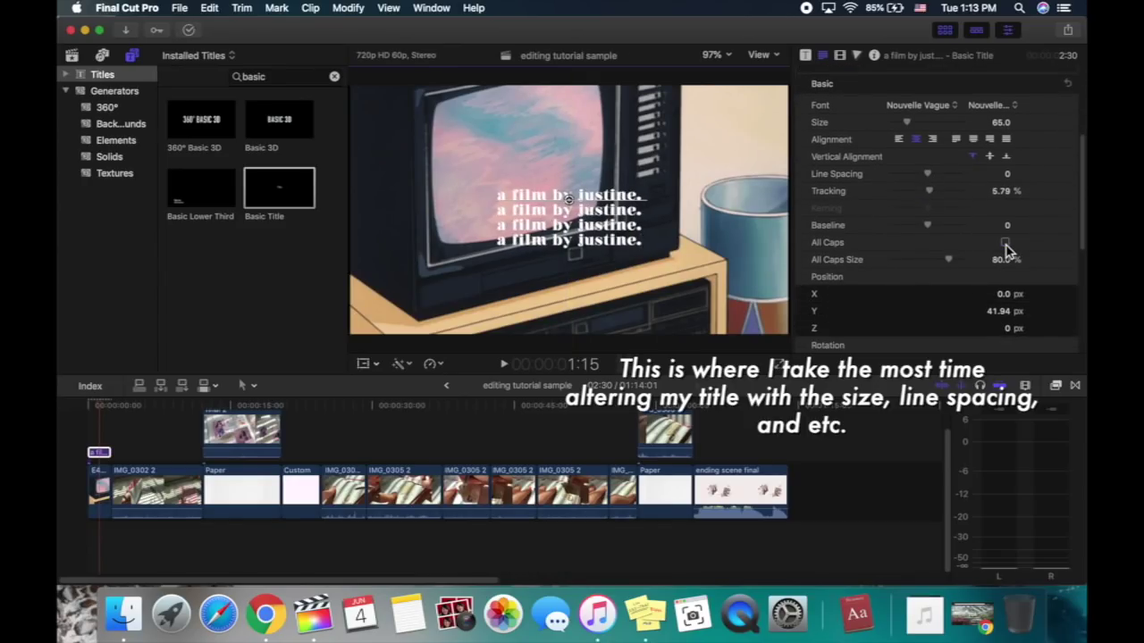
{"action": "left_click", "coordinate": [1005, 243]}
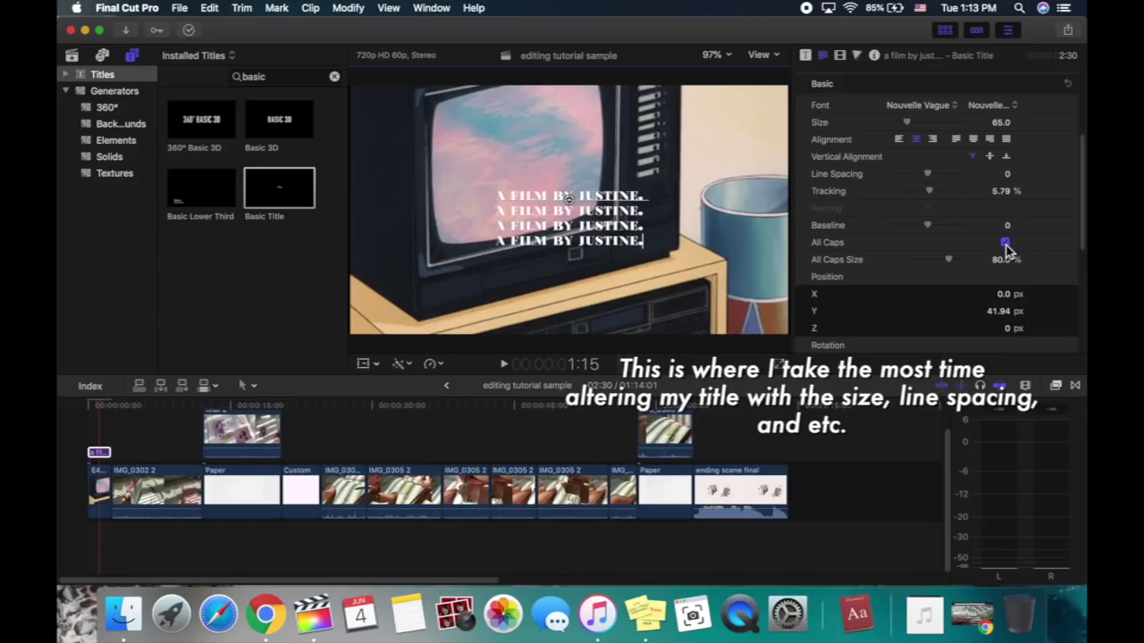
{"action": "left_click", "coordinate": [1004, 243]}
{"action": "scroll", "coordinate": [921, 220], "scroll_direction": "up", "scroll_amount": 5}
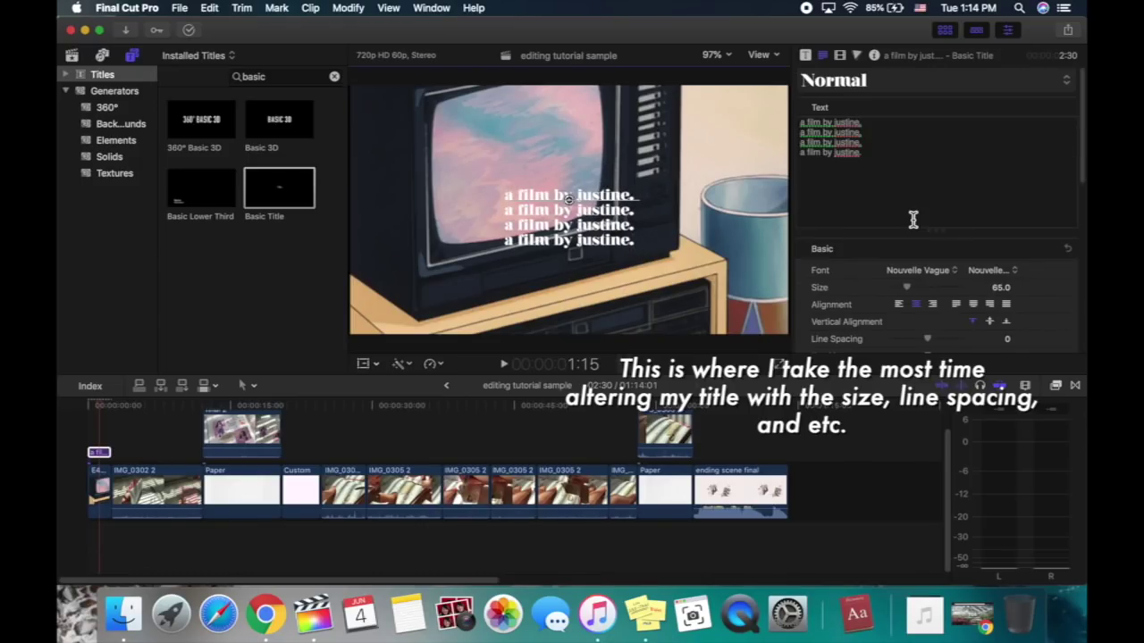
Reduce the title text to a single line and move it slightly upward in the frame.
{"action": "key", "text": "BackSpace"}
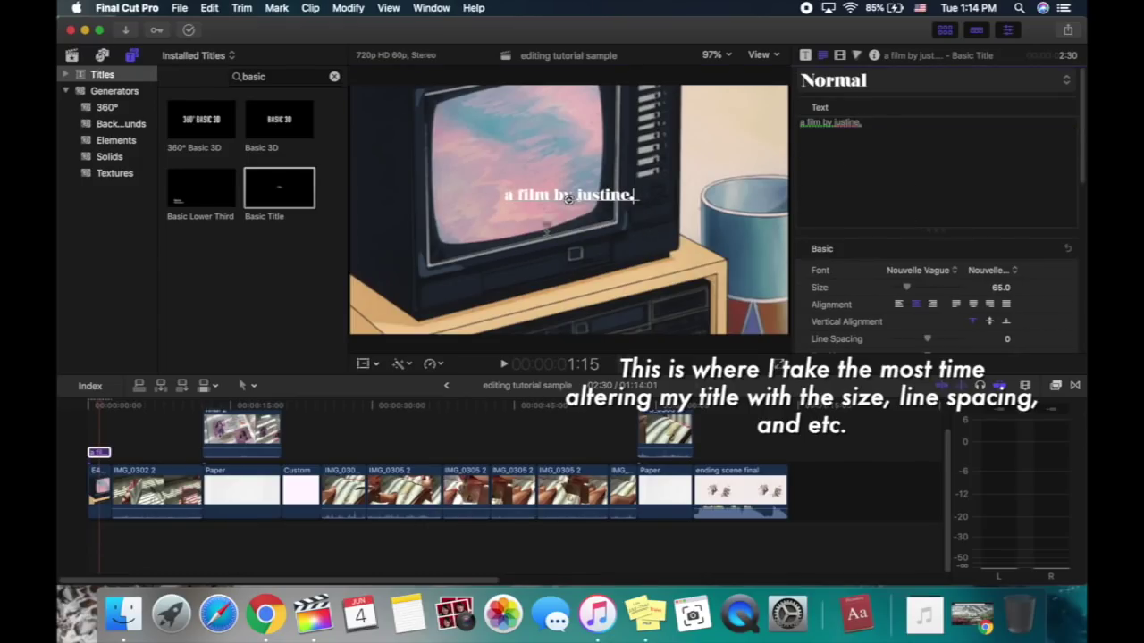
{"action": "left_click_drag", "start_coordinate": [568, 199], "coordinate": [568, 196]}
Duplicate the title above itself with a slightly later start, and position the copy's text directly below the first line.
{"action": "left_click", "coordinate": [120, 431]}
{"action": "key", "text": "super+equal"}
{"action": "key", "text": "super+equal"}
{"action": "key", "text": "super+equal"}
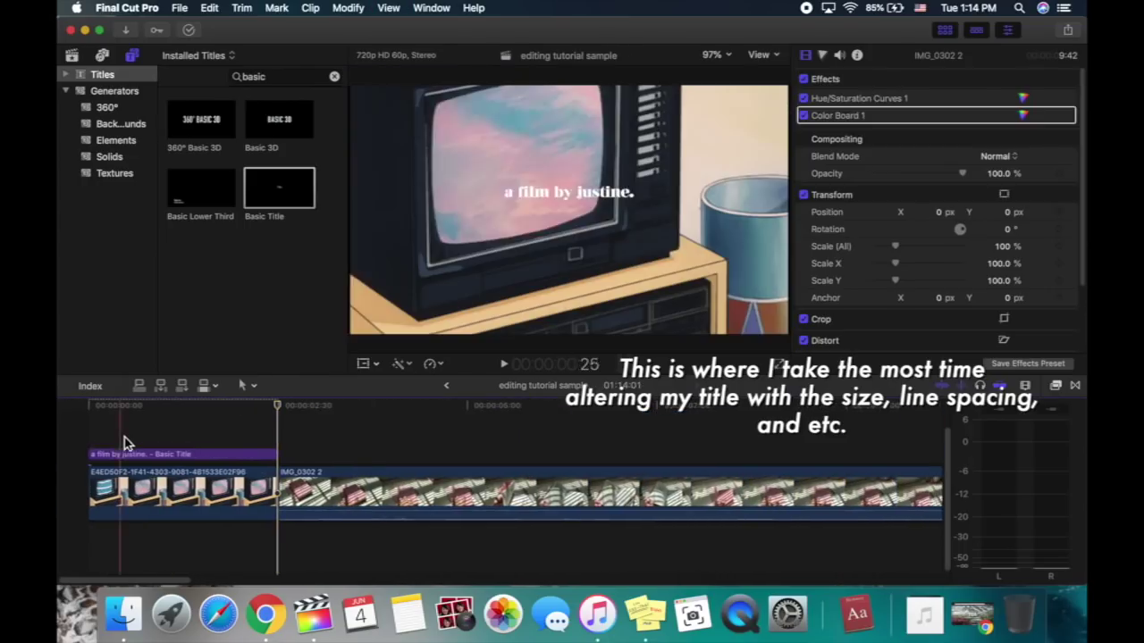
{"action": "left_click", "coordinate": [121, 454]}
{"action": "key", "text": "super+c"}
{"action": "key", "text": "super+v"}
{"action": "left_click_drag", "start_coordinate": [90, 439], "coordinate": [104, 438]}
{"action": "double_click", "coordinate": [133, 435]}
{"action": "left_click_drag", "start_coordinate": [569, 197], "coordinate": [569, 210]}
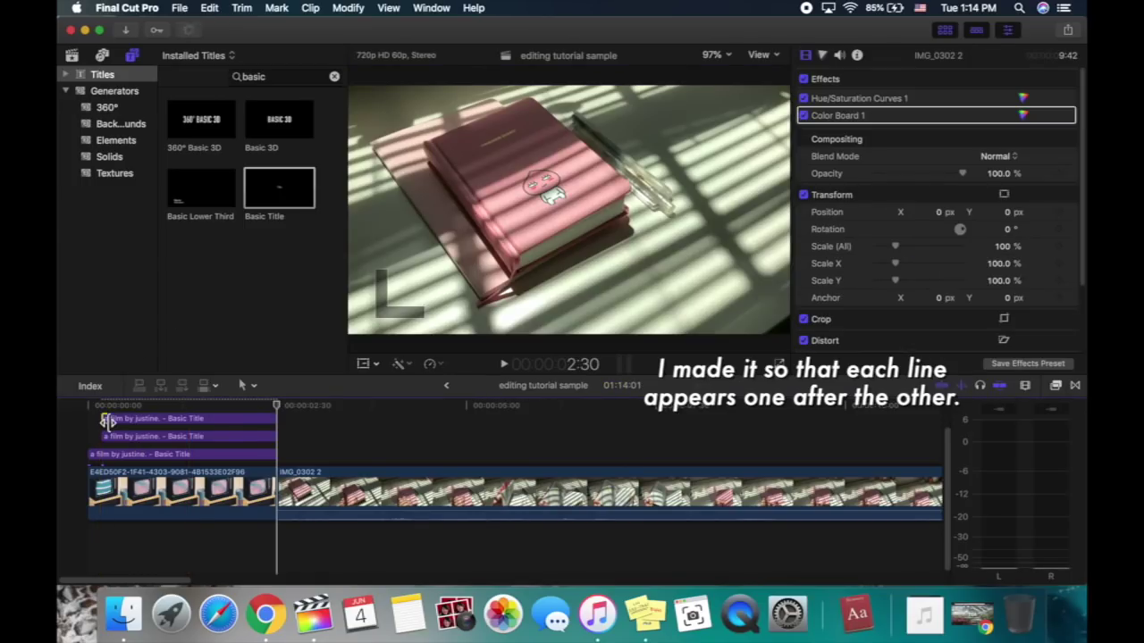
Trim the start of the third title copy to a 2:03 length and position its text below the second line.
{"action": "left_click", "coordinate": [192, 426]}
{"action": "double_click", "coordinate": [194, 425]}
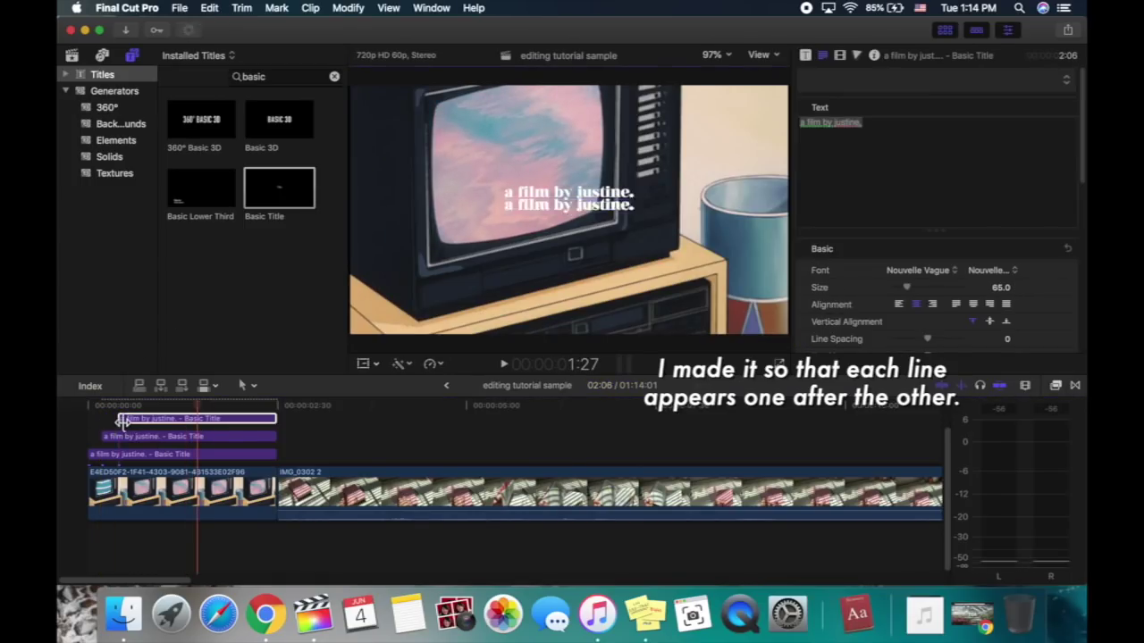
{"action": "left_click_drag", "start_coordinate": [119, 423], "coordinate": [123, 423]}
{"action": "double_click", "coordinate": [249, 422]}
{"action": "left_click_drag", "start_coordinate": [572, 212], "coordinate": [574, 225]}
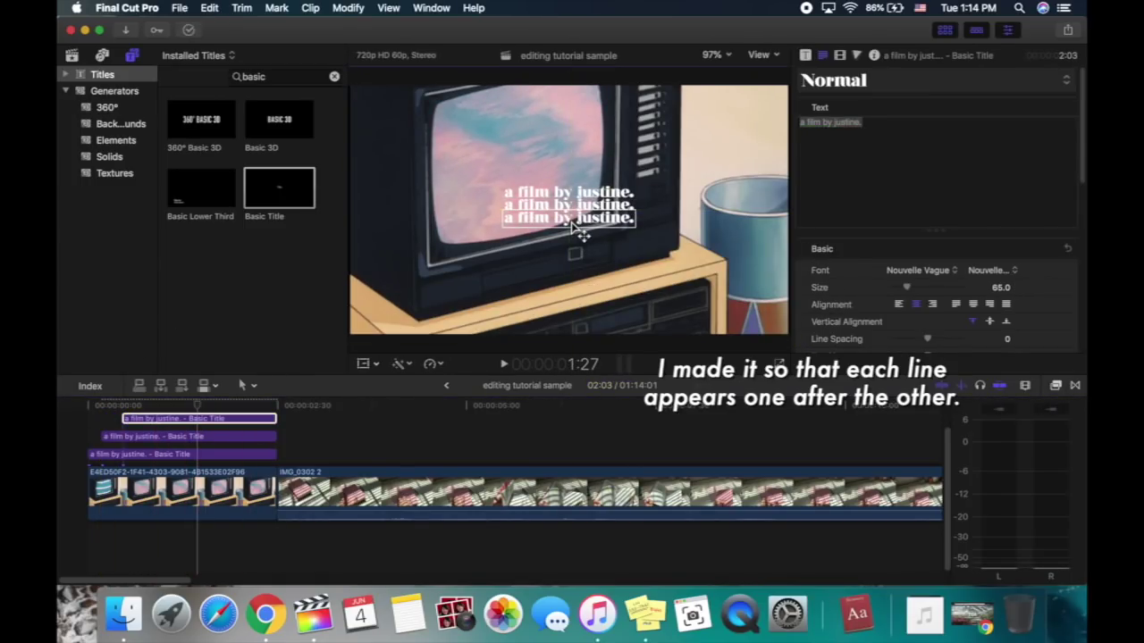
Change the face color of the middle title line to orange-red.
{"action": "left_click", "coordinate": [89, 454]}
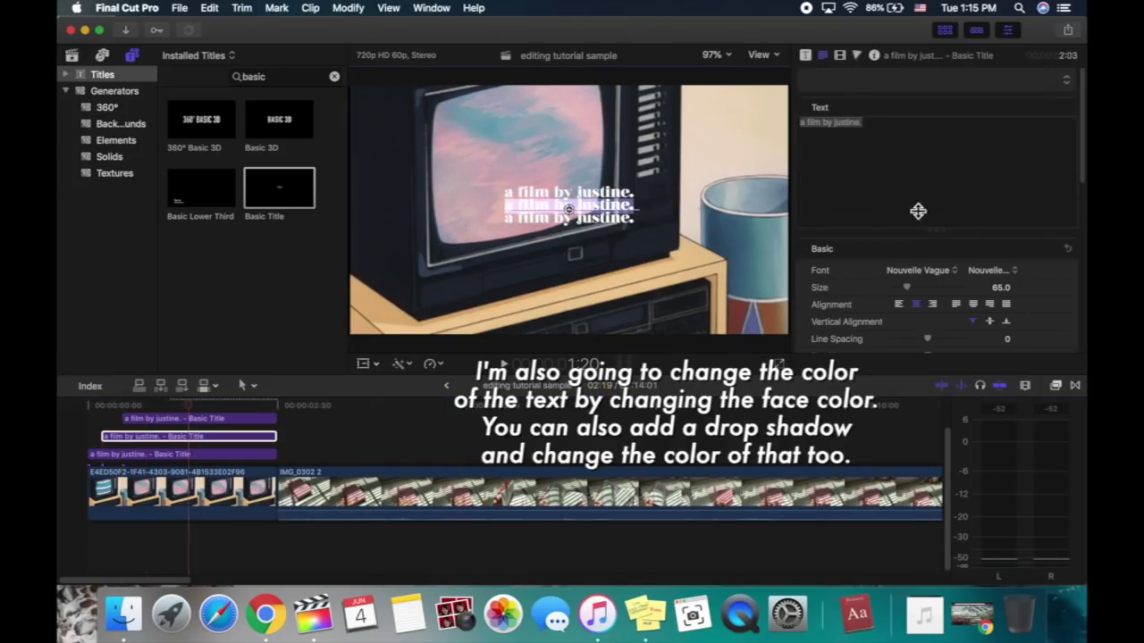
{"action": "scroll", "coordinate": [988, 268], "scroll_direction": "down", "scroll_amount": 10}
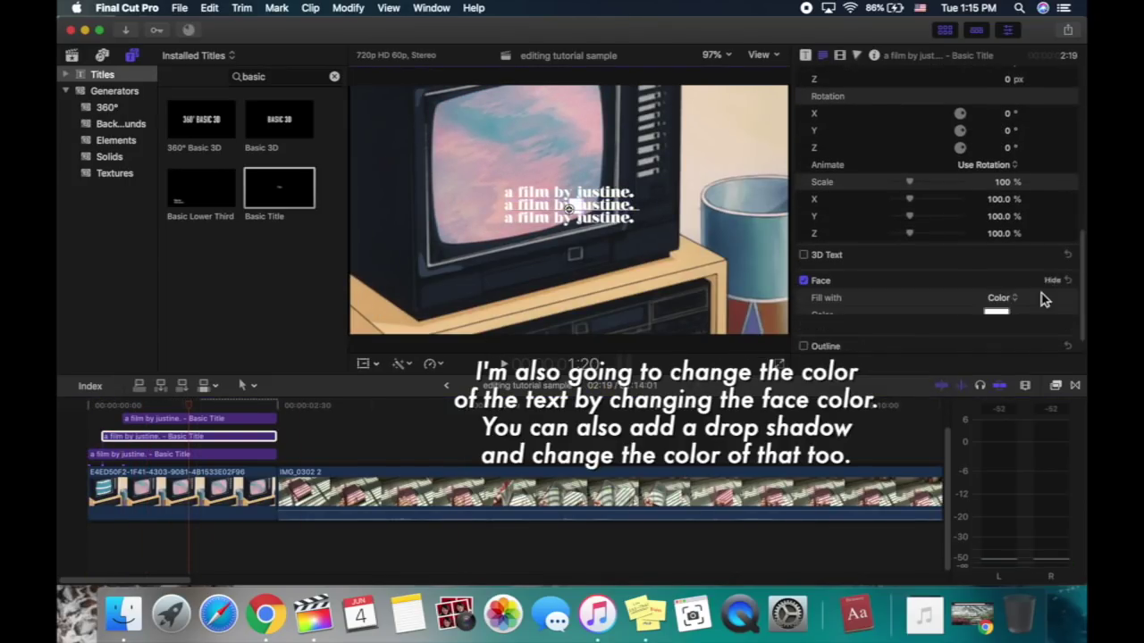
{"action": "left_click", "coordinate": [1017, 254]}
{"action": "left_click", "coordinate": [957, 281]}
{"action": "left_click", "coordinate": [966, 274]}
{"action": "scroll", "coordinate": [814, 346], "scroll_direction": "down", "scroll_amount": 1}
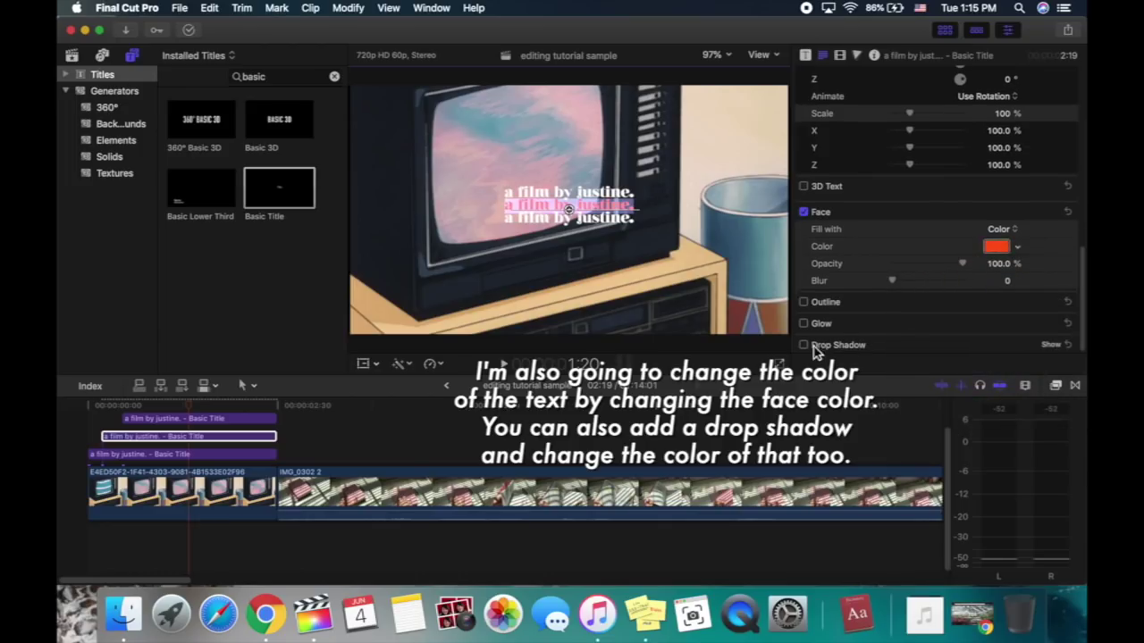
Turn on Drop Shadow for the title lines and raise the shadow's opacity.
{"action": "left_click", "coordinate": [259, 418]}
{"action": "scroll", "coordinate": [935, 360], "scroll_direction": "down", "scroll_amount": 10}
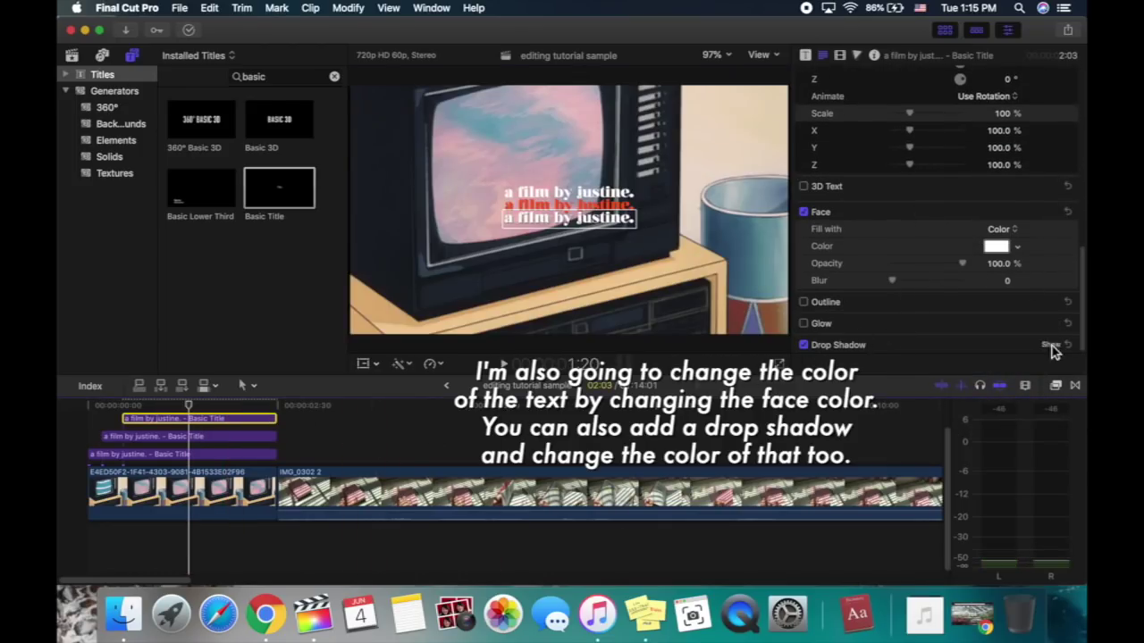
{"action": "left_click", "coordinate": [1051, 345]}
{"action": "scroll", "coordinate": [972, 329], "scroll_direction": "down", "scroll_amount": 5}
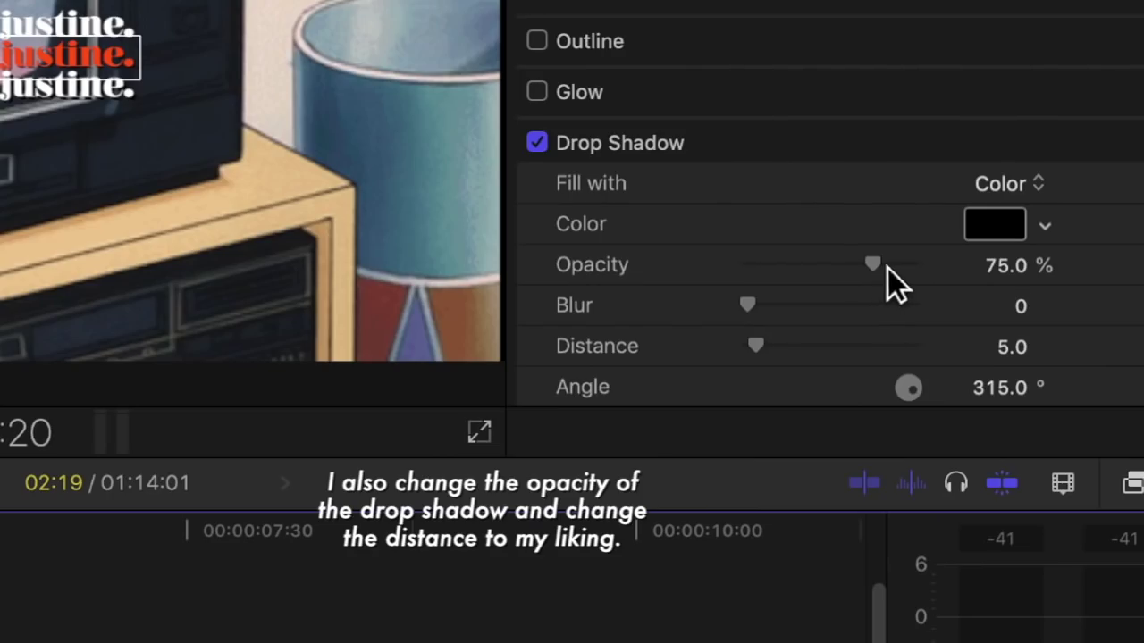
{"action": "left_click_drag", "start_coordinate": [951, 295], "coordinate": [989, 295]}
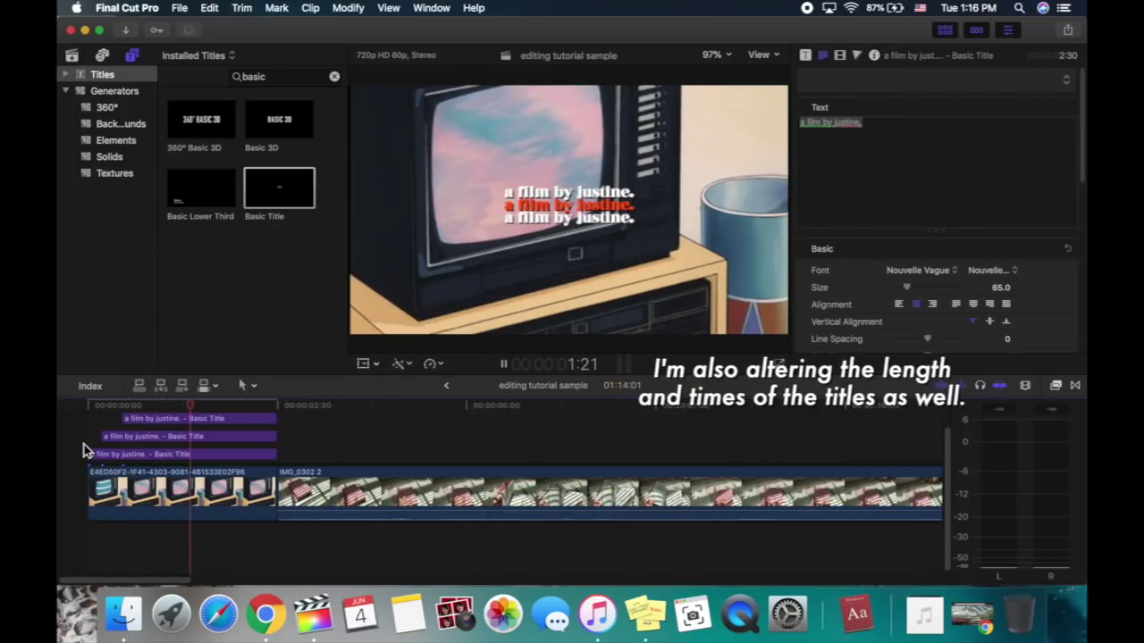
Shift the three titles slightly later, trim their ends to the television clip's end, and play back the opening.
{"action": "left_click_drag", "start_coordinate": [85, 414], "coordinate": [242, 459]}
{"action": "left_click_drag", "start_coordinate": [285, 456], "coordinate": [276, 457]}
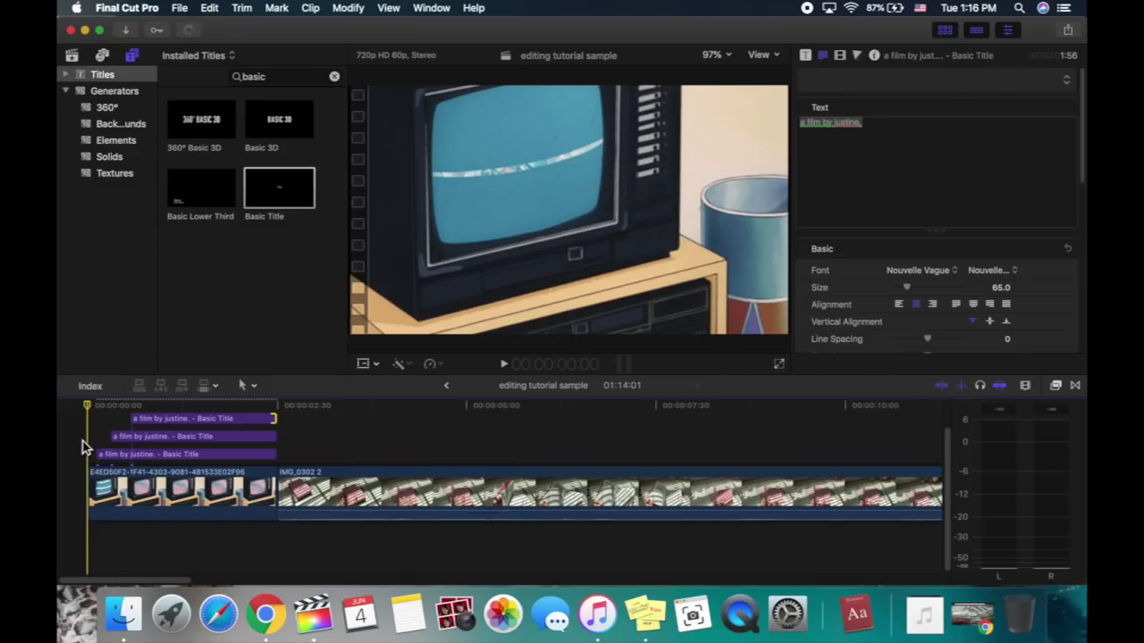
{"action": "key", "text": "space"}
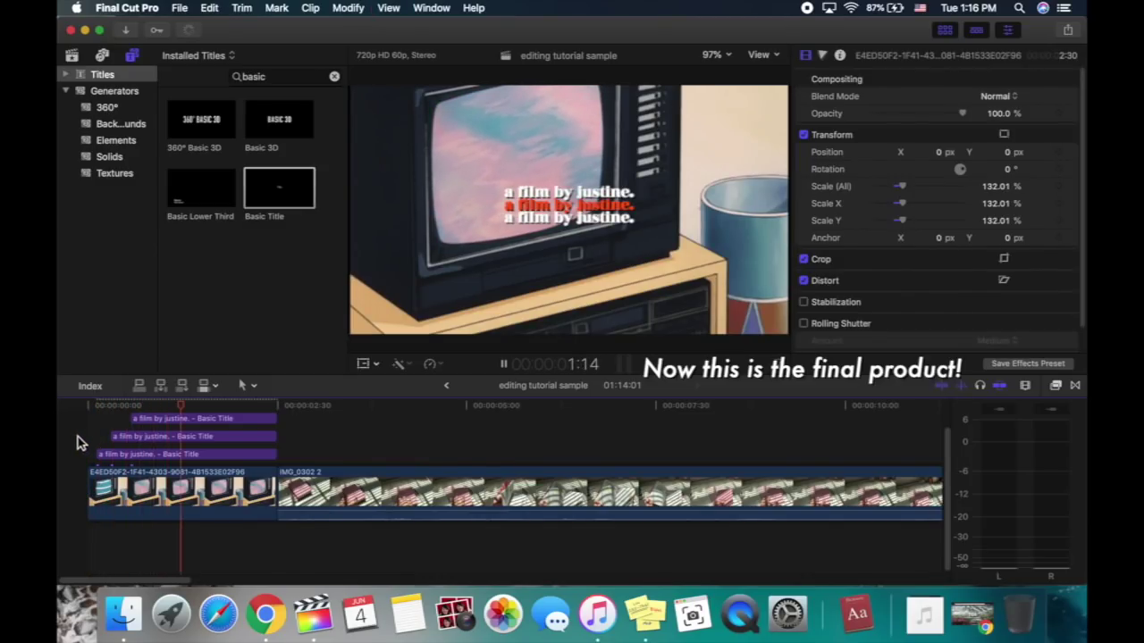
{"action": "left_click", "coordinate": [78, 435]}
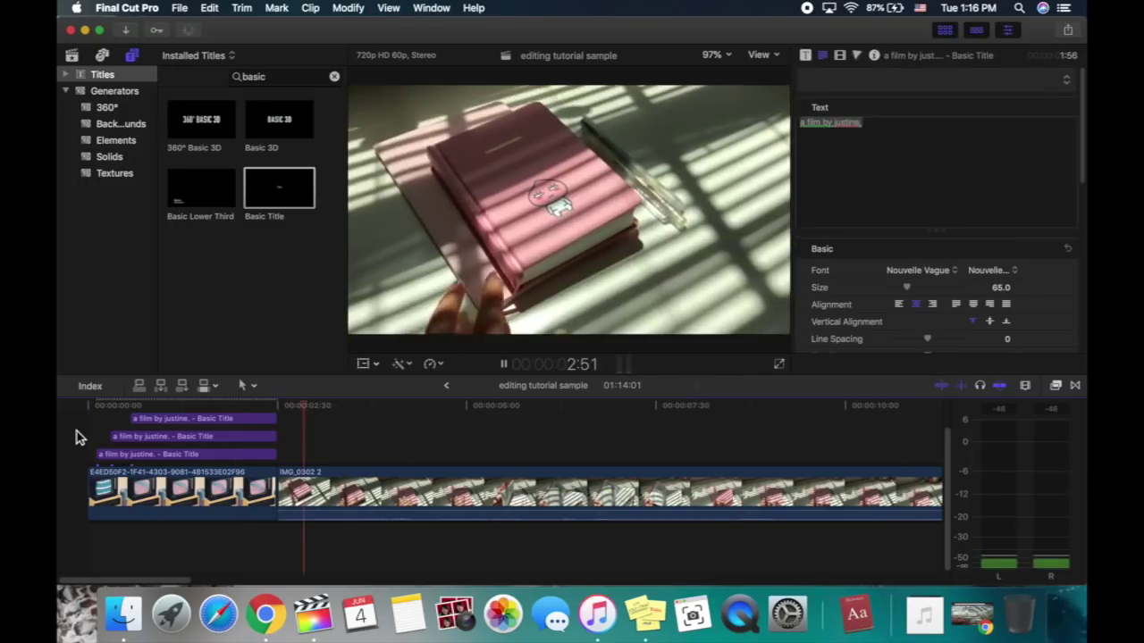
Add a Basic Title partway through the journal clip, enter "my journal." as its text and set its font to Futura.
{"action": "left_click", "coordinate": [508, 462]}
{"action": "key", "text": "q"}
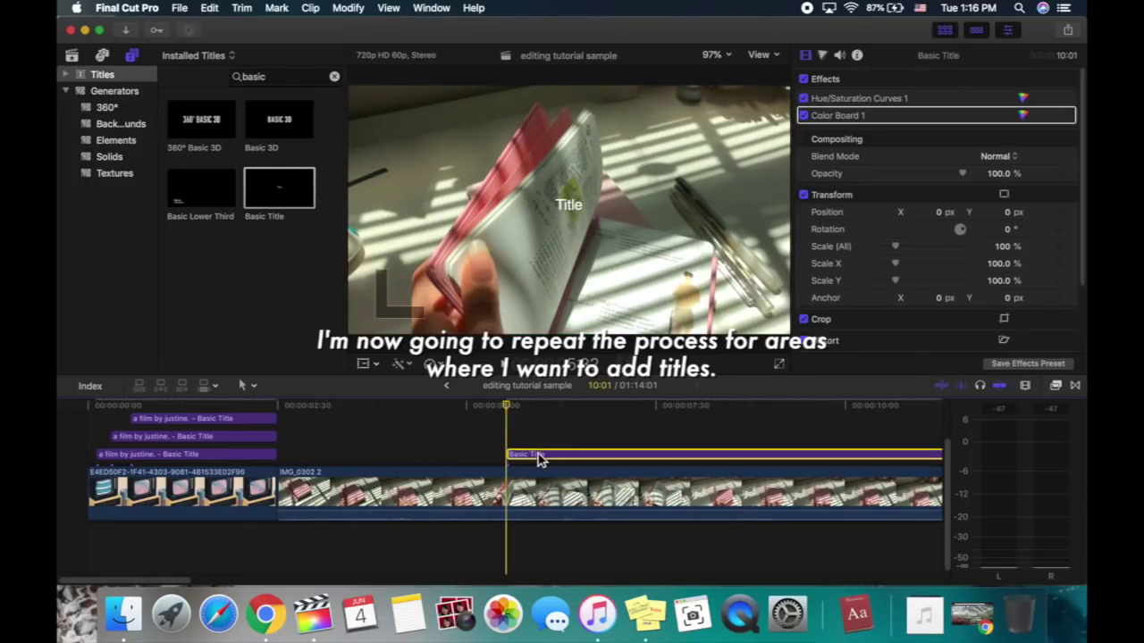
{"action": "double_click", "coordinate": [838, 125]}
{"action": "type", "text": "my journal."}
{"action": "left_click", "coordinate": [934, 270]}
{"action": "scroll", "coordinate": [940, 280], "scroll_direction": "down", "scroll_amount": 15}
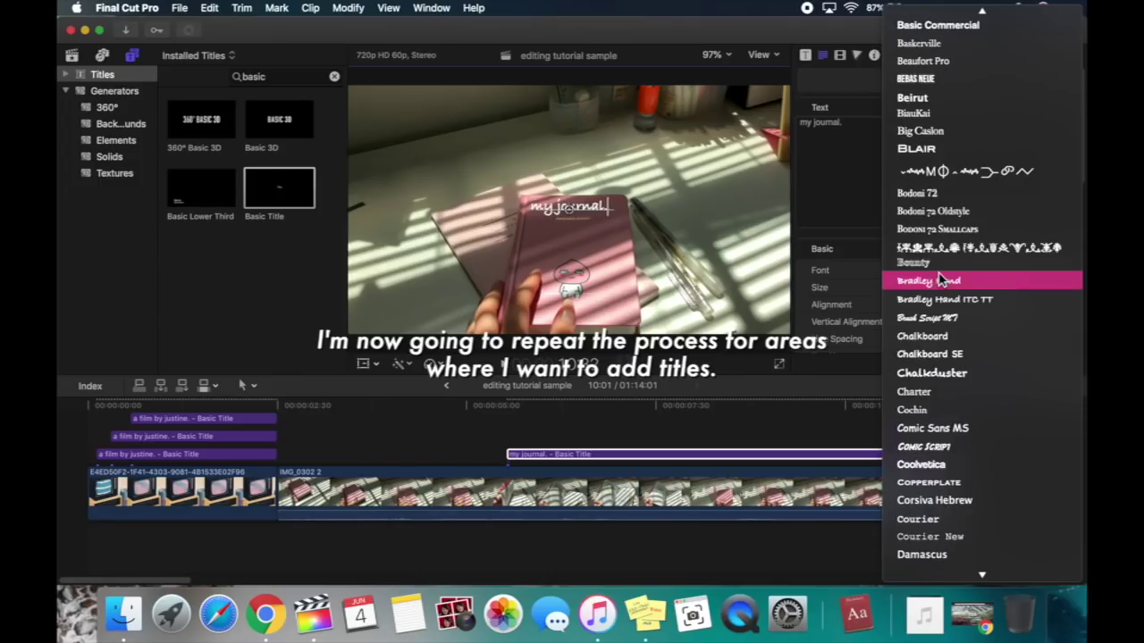
{"action": "left_click", "coordinate": [912, 400]}
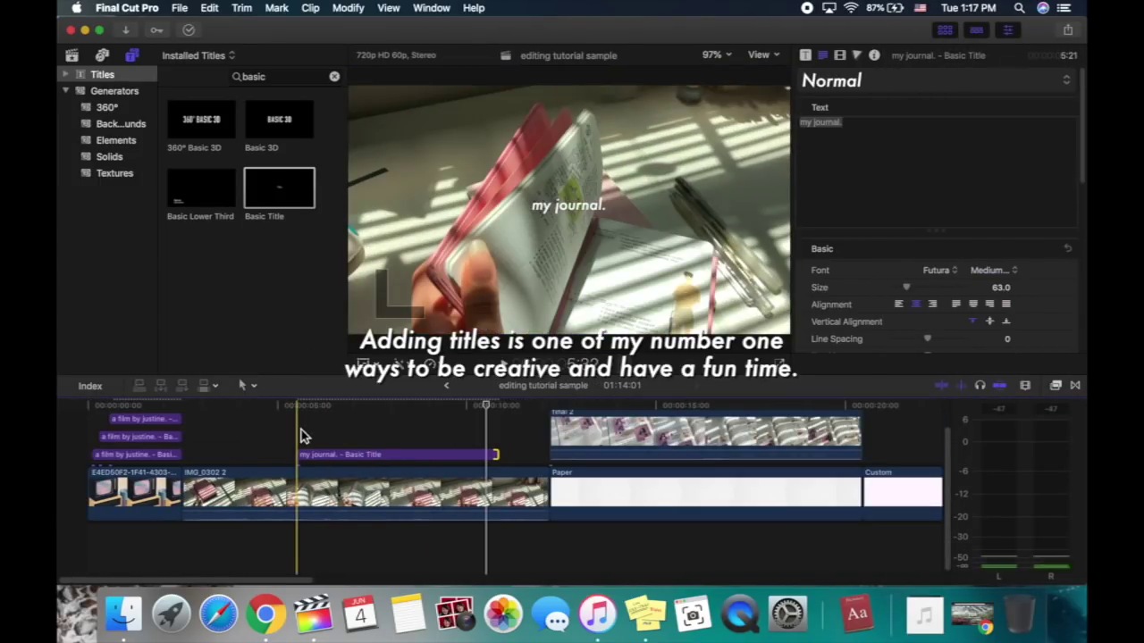
Adjust the color styling of the "my journal." title.
{"action": "left_click", "coordinate": [304, 453]}
{"action": "scroll", "coordinate": [938, 238], "scroll_direction": "down", "scroll_amount": 10}
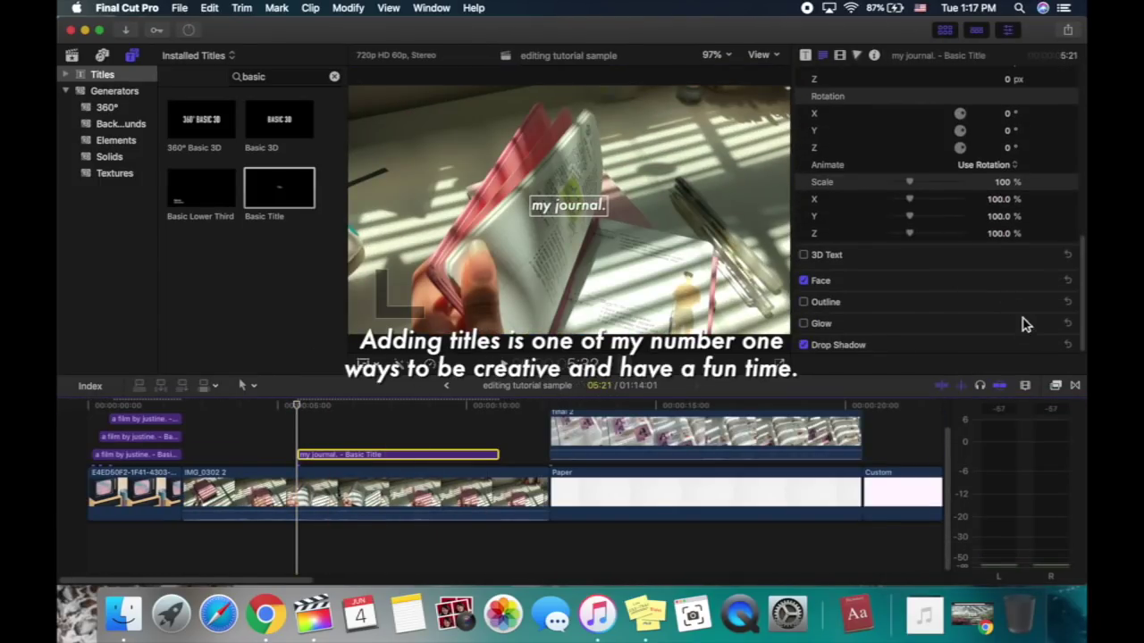
{"action": "left_click", "coordinate": [1016, 289]}
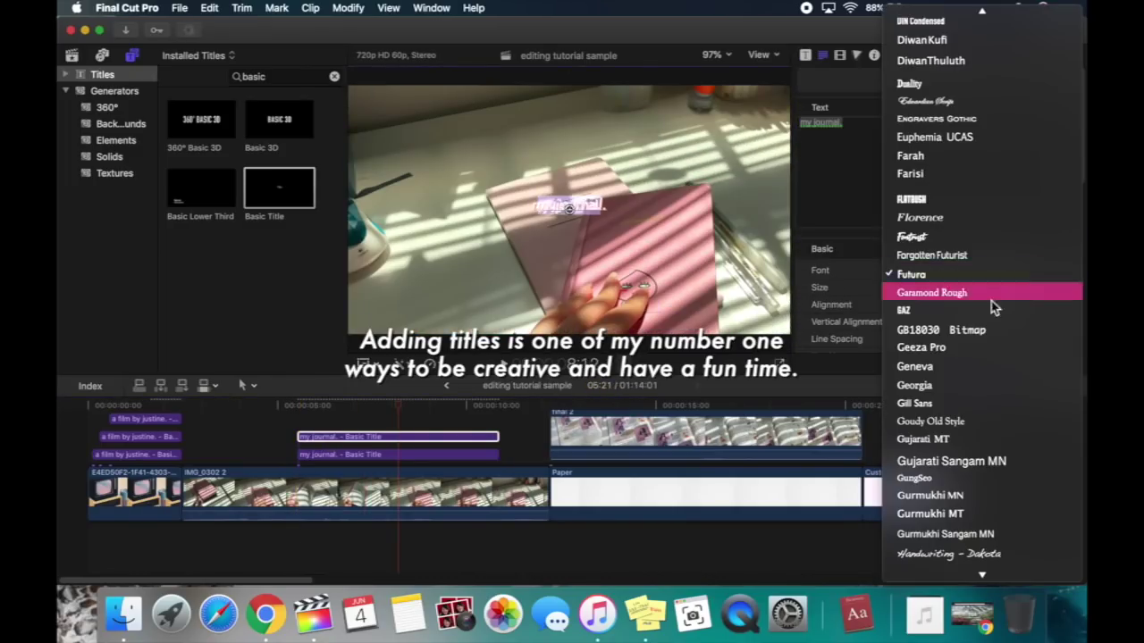
Change the duplicated title above it to "by" plus the creator's channel name and set its font to Royal Acidbath.
{"action": "scroll", "coordinate": [994, 307], "scroll_direction": "down", "scroll_amount": 10}
{"action": "left_click", "coordinate": [999, 325]}
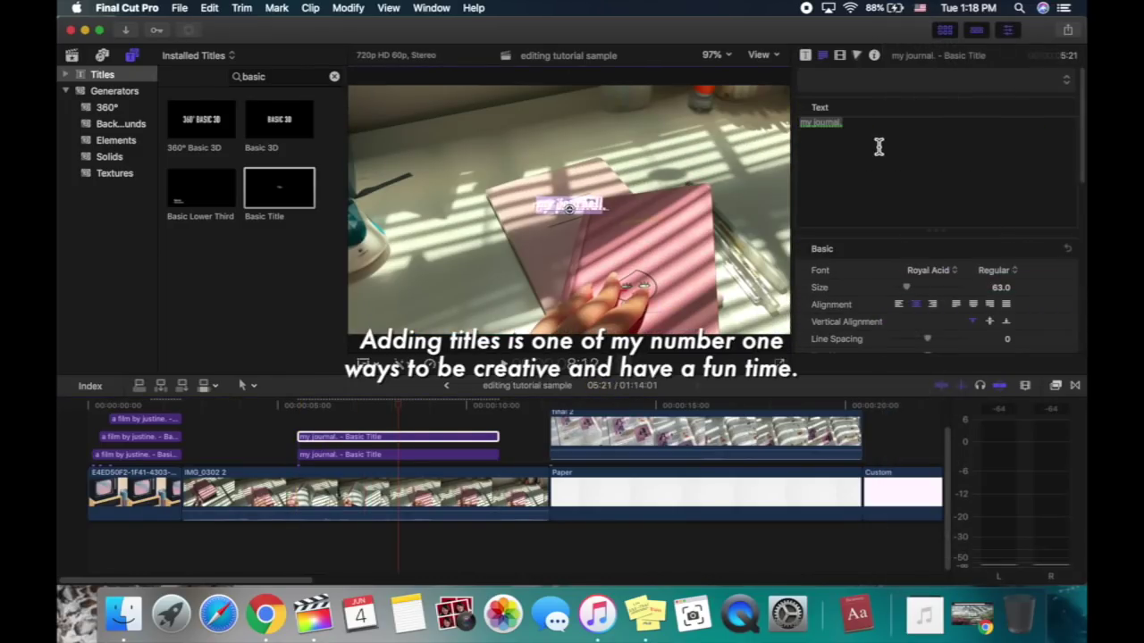
{"action": "left_click", "coordinate": [993, 269]}
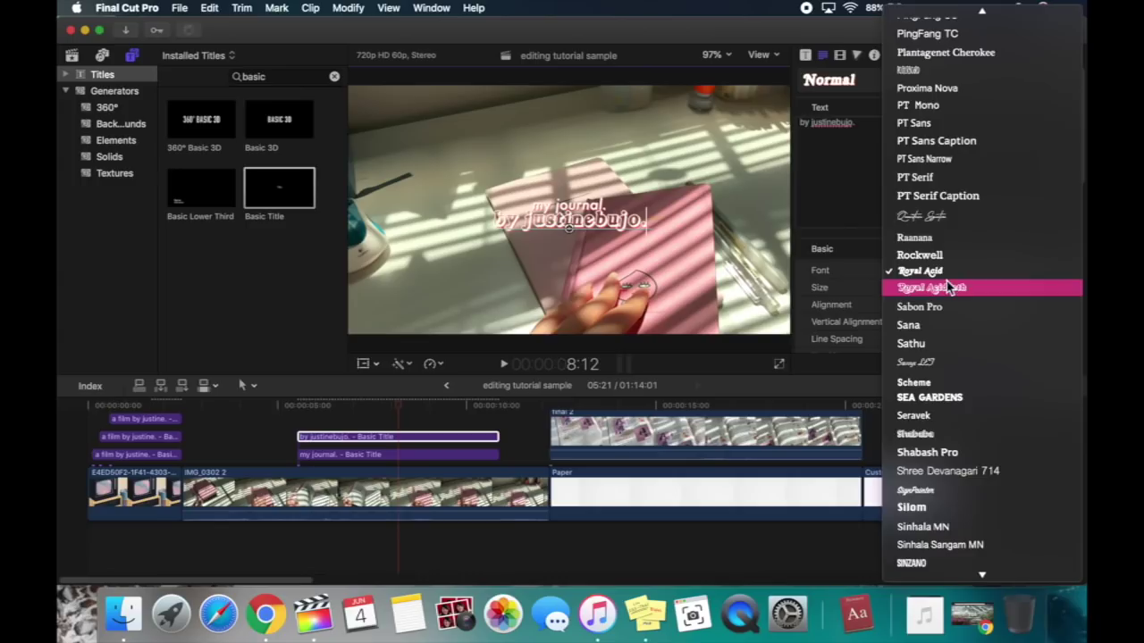
{"action": "left_click", "coordinate": [946, 379]}
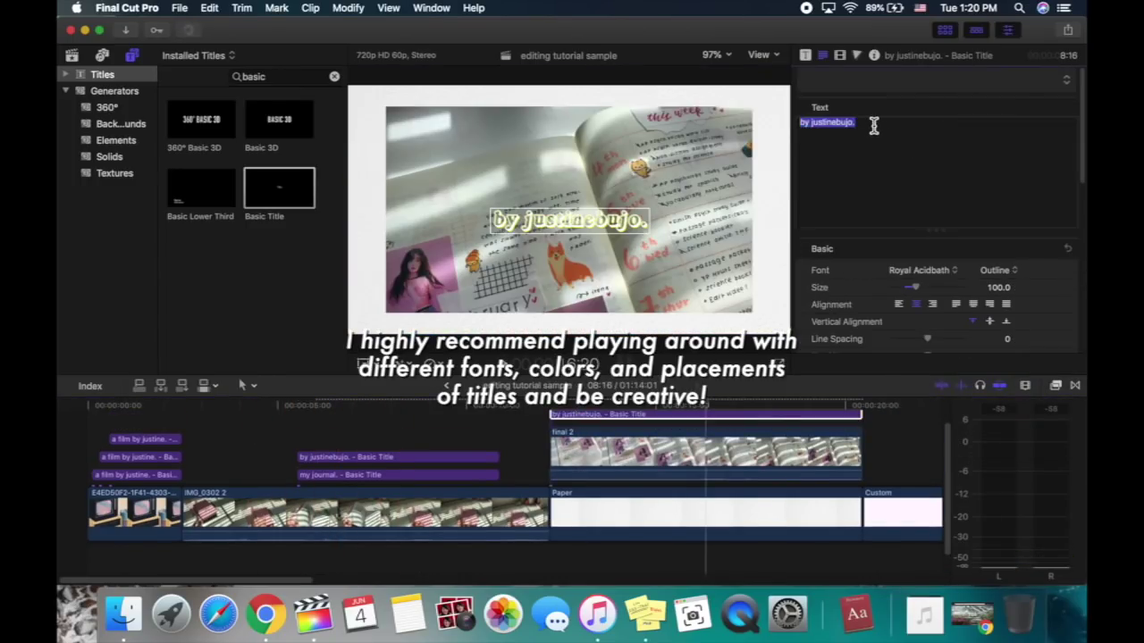
Set the title over the framed clip to "journaling" four times along the frame's upper edge, with a yellow-green, slightly more distant drop shadow.
{"action": "type", "text": "journaling journaling journaling journaling"}
{"action": "left_click_drag", "start_coordinate": [585, 236], "coordinate": [585, 224]}
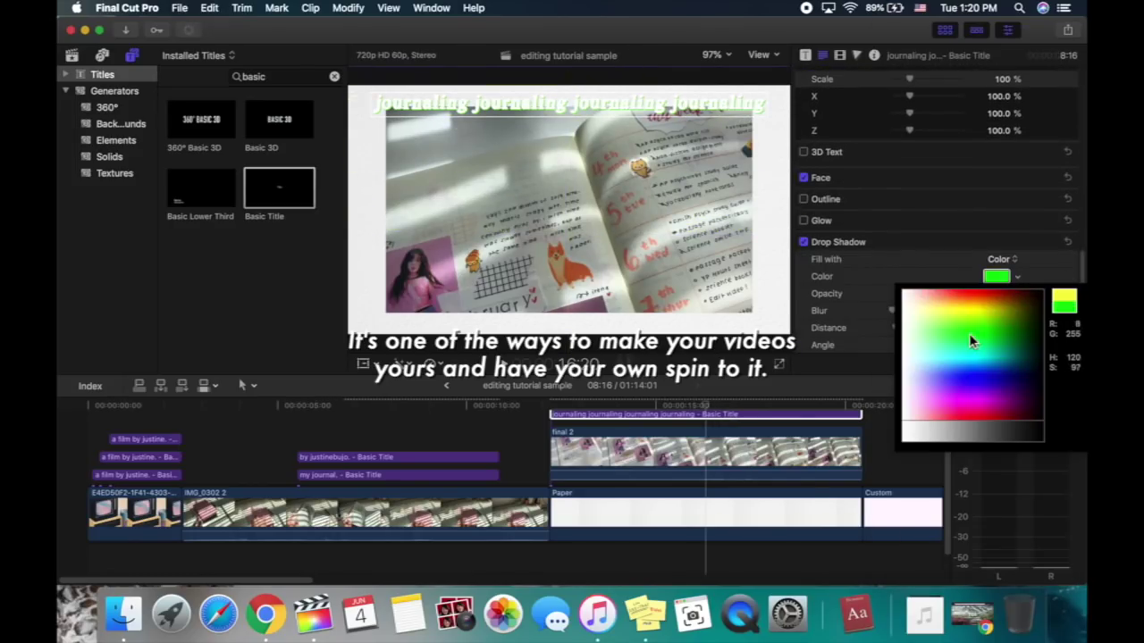
{"action": "left_click", "coordinate": [994, 308]}
{"action": "left_click_drag", "start_coordinate": [894, 328], "coordinate": [898, 331]}
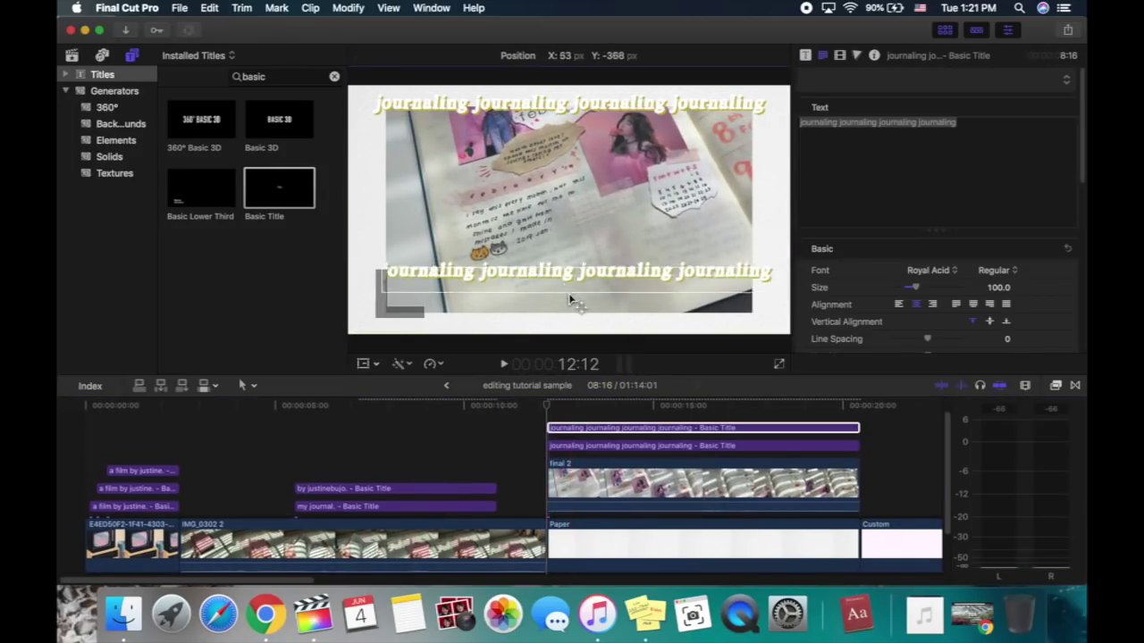
Place the duplicate journaling line along the lower edge of the white frame and play back the section.
{"action": "left_click_drag", "start_coordinate": [569, 293], "coordinate": [562, 319]}
{"action": "left_click", "coordinate": [514, 447]}
{"action": "key", "text": "space"}
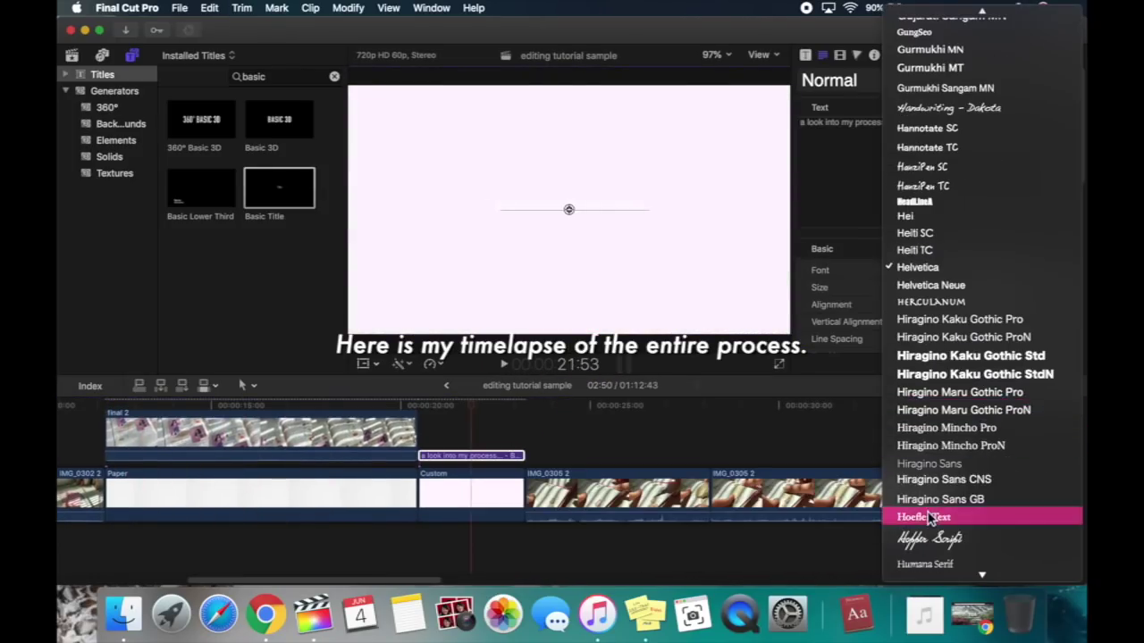
Set the "a look into my process..." title to Hoefler Text Black Italic with a light blue face color.
{"action": "left_click", "coordinate": [930, 516]}
{"action": "scroll", "coordinate": [938, 314], "scroll_direction": "down", "scroll_amount": 10}
{"action": "left_click", "coordinate": [1054, 279]}
{"action": "left_click", "coordinate": [1016, 312]}
{"action": "left_click", "coordinate": [929, 404]}
Give the "a look into my process..." title a yellow drop shadow, raising the shadow's opacity and distance.
{"action": "scroll", "coordinate": [884, 310], "scroll_direction": "down", "scroll_amount": 3}
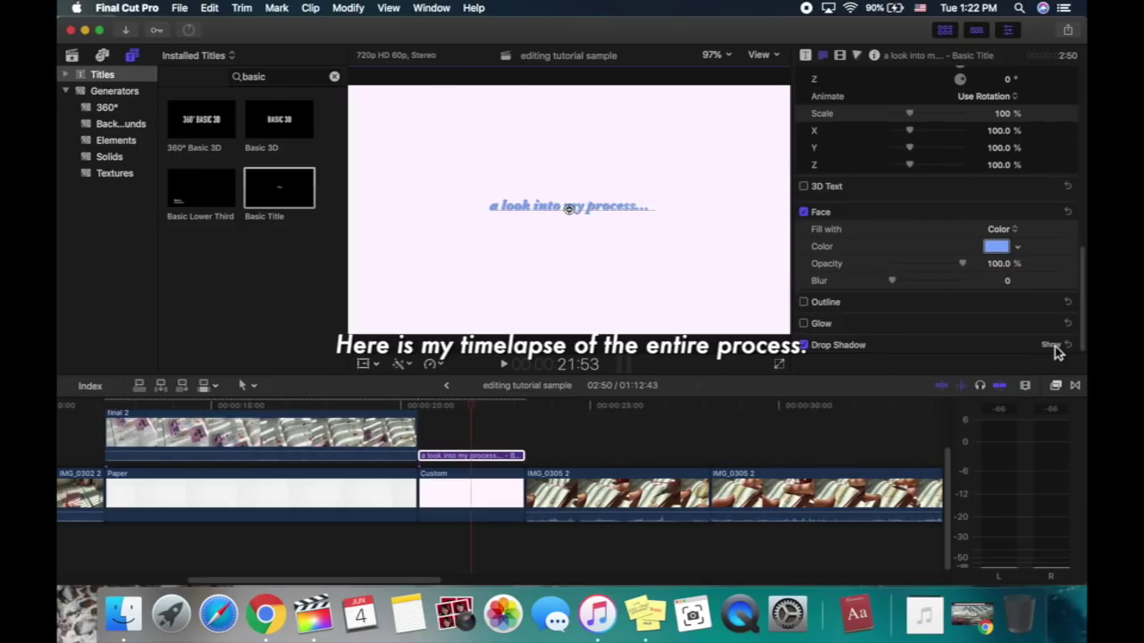
{"action": "left_click", "coordinate": [1054, 346]}
{"action": "scroll", "coordinate": [1037, 331], "scroll_direction": "down", "scroll_amount": 5}
{"action": "left_click", "coordinate": [1017, 277]}
{"action": "left_click", "coordinate": [947, 309]}
{"action": "left_click_drag", "start_coordinate": [946, 294], "coordinate": [964, 294]}
{"action": "left_click_drag", "start_coordinate": [897, 329], "coordinate": [911, 329]}
{"action": "left_click", "coordinate": [1018, 284]}
Enlarge the process title to size 86, move it slightly lower in the frame and play it back.
{"action": "scroll", "coordinate": [929, 223], "scroll_direction": "up", "scroll_amount": 10}
{"action": "left_click_drag", "start_coordinate": [903, 117], "coordinate": [911, 117]}
{"action": "left_click_drag", "start_coordinate": [569, 208], "coordinate": [569, 216]}
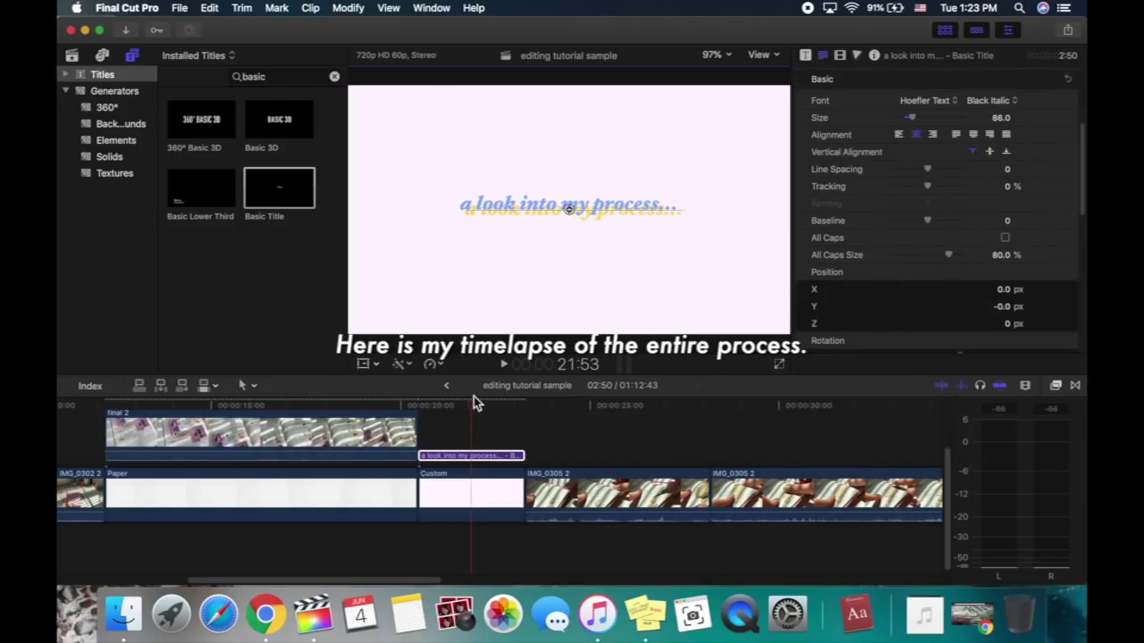
{"action": "key", "text": "space"}
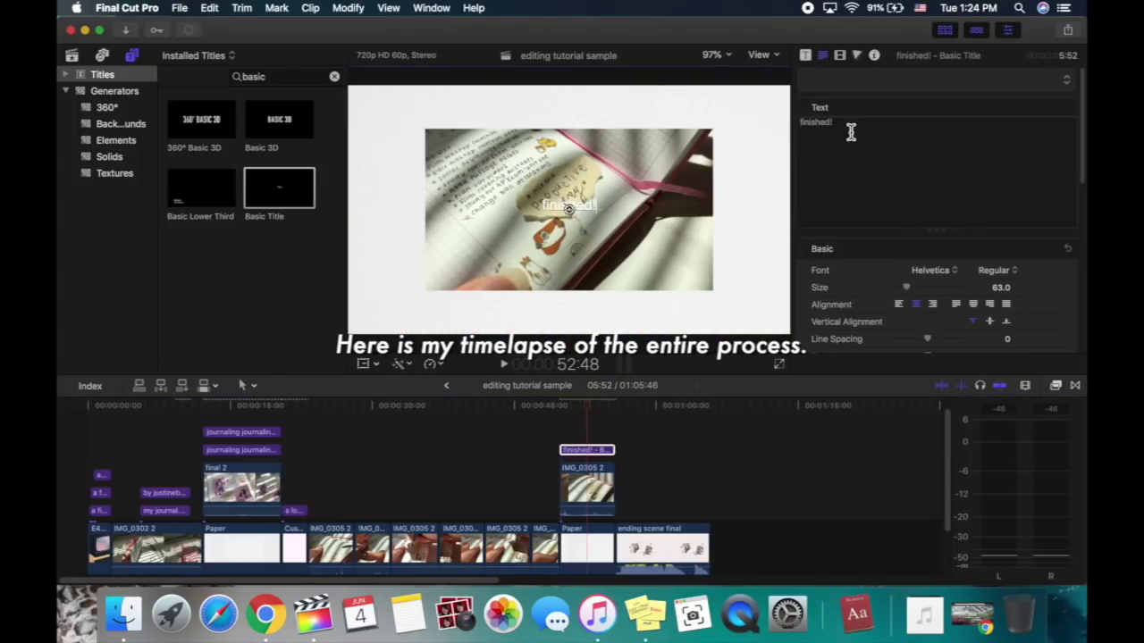
Set the "finished!" title's font to Royal Acid and its face color to orange.
{"action": "left_click", "coordinate": [929, 269]}
{"action": "scroll", "coordinate": [983, 358], "scroll_direction": "down", "scroll_amount": 10}
{"action": "scroll", "coordinate": [996, 439], "scroll_direction": "down", "scroll_amount": 5}
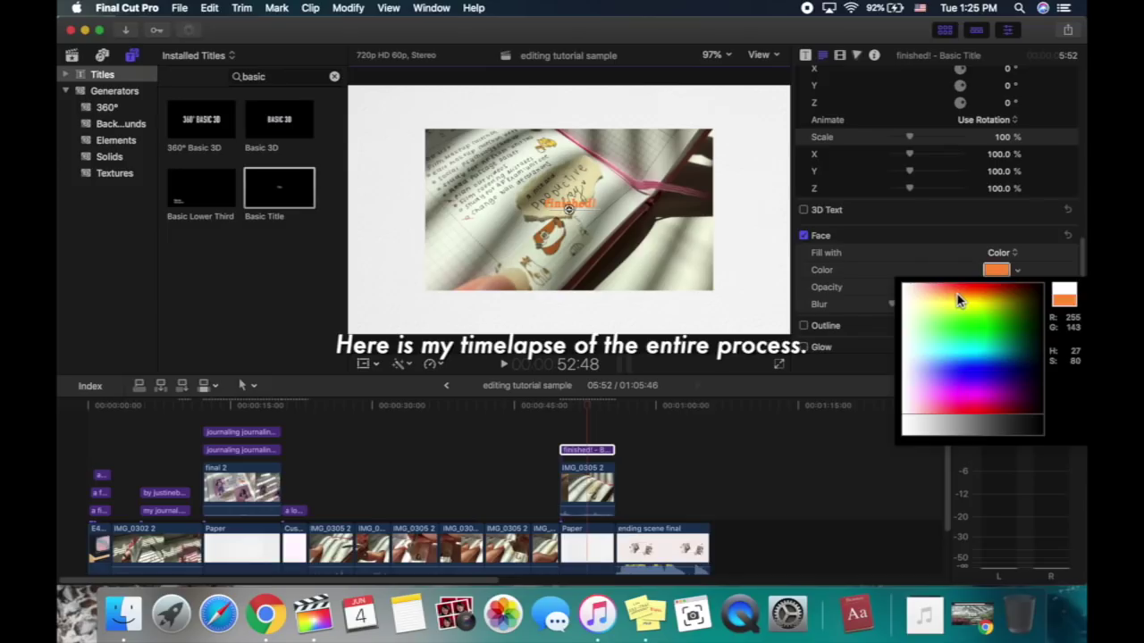
{"action": "left_click", "coordinate": [957, 293]}
Turn on a lime green drop shadow for the "finished!" title at 100% opacity and adjust the shadow's distance.
{"action": "scroll", "coordinate": [957, 300], "scroll_direction": "down", "scroll_amount": 3}
{"action": "left_click", "coordinate": [803, 345]}
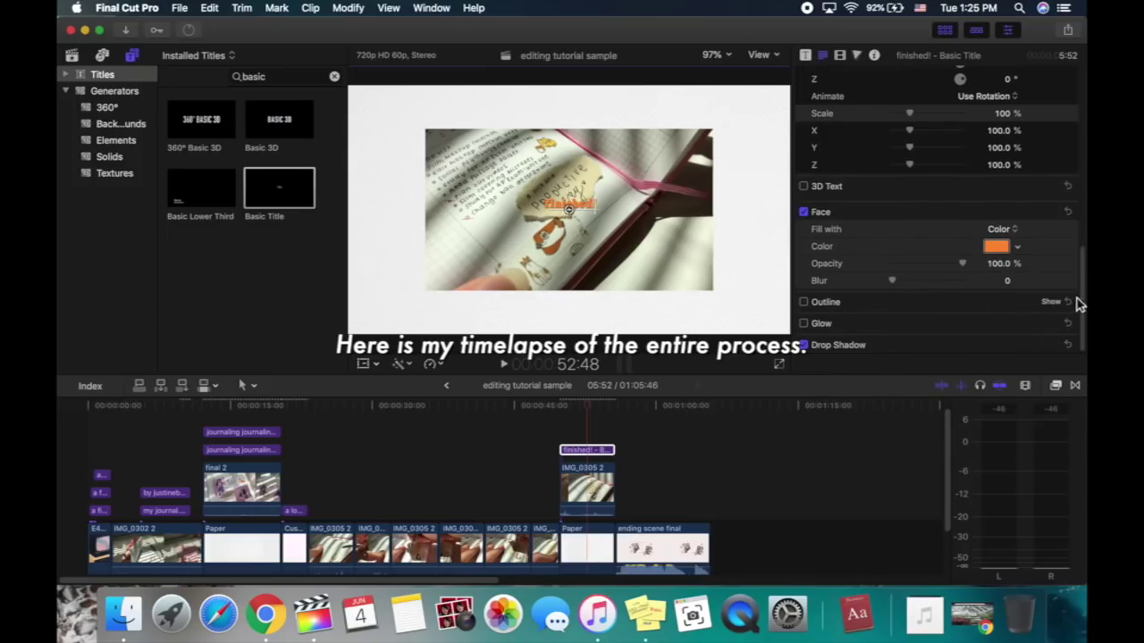
{"action": "left_click", "coordinate": [1047, 345]}
{"action": "scroll", "coordinate": [1041, 335], "scroll_direction": "down", "scroll_amount": 5}
{"action": "left_click", "coordinate": [1019, 277]}
{"action": "left_click", "coordinate": [963, 322]}
{"action": "left_click_drag", "start_coordinate": [896, 328], "coordinate": [902, 329]}
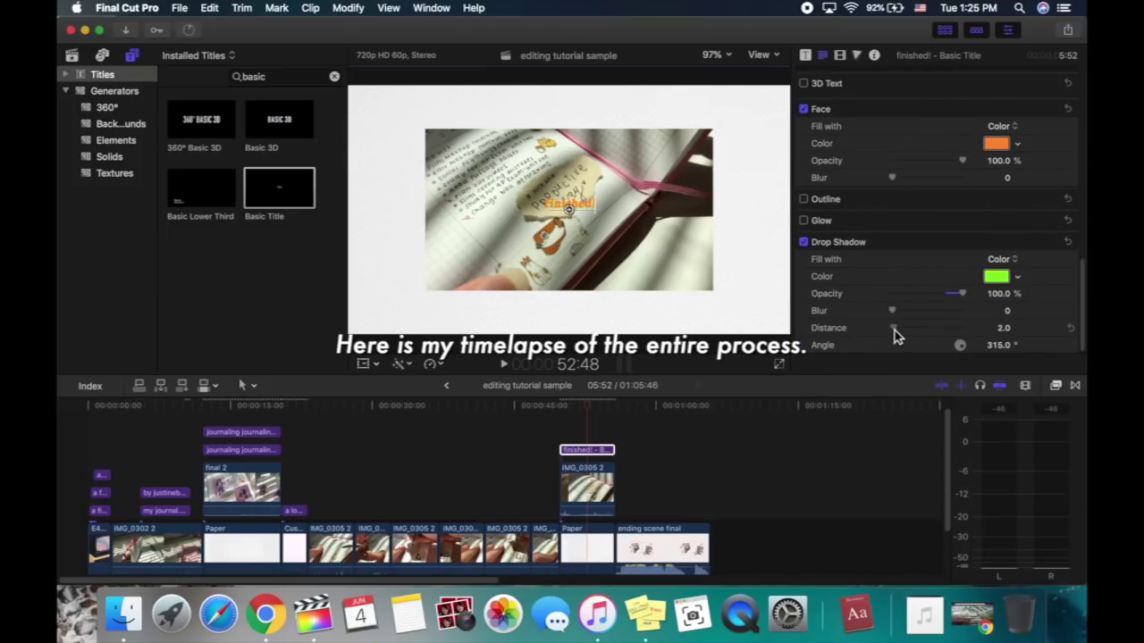
Move the "finished!" title slightly lower in the frame and play back the section.
{"action": "scroll", "coordinate": [896, 331], "scroll_direction": "up", "scroll_amount": 10}
{"action": "left_click_drag", "start_coordinate": [569, 209], "coordinate": [570, 216]}
{"action": "left_click", "coordinate": [536, 460]}
{"action": "key", "text": "space"}
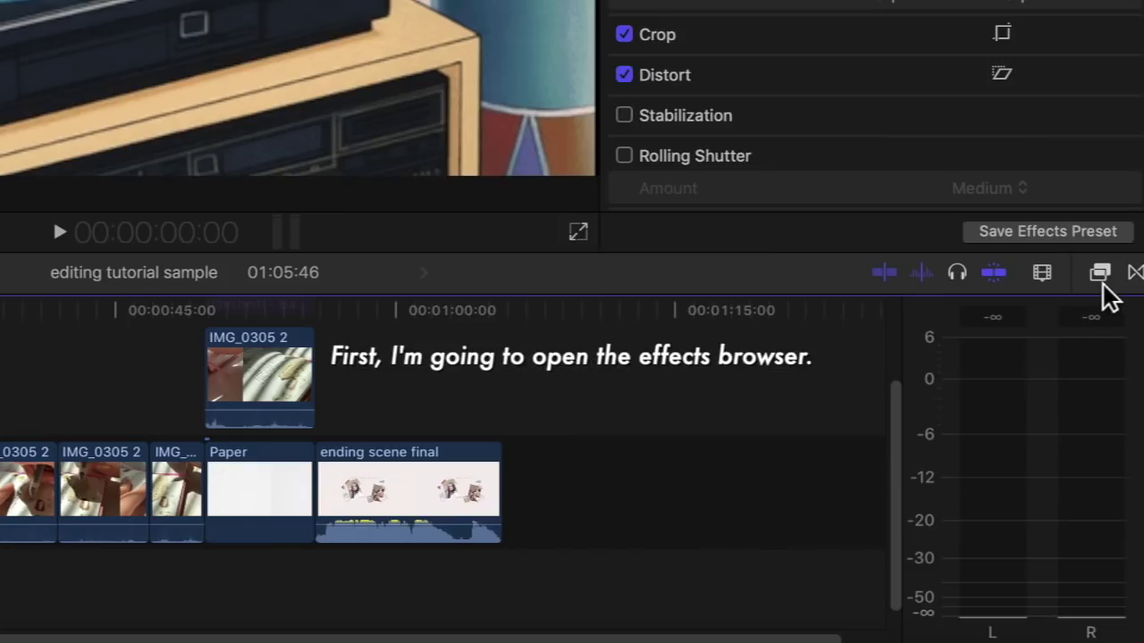
Search the effects for "under" and apply the Underwater effect to the title above "my journal.".
{"action": "left_click", "coordinate": [1056, 385]}
{"action": "left_click", "coordinate": [174, 460]}
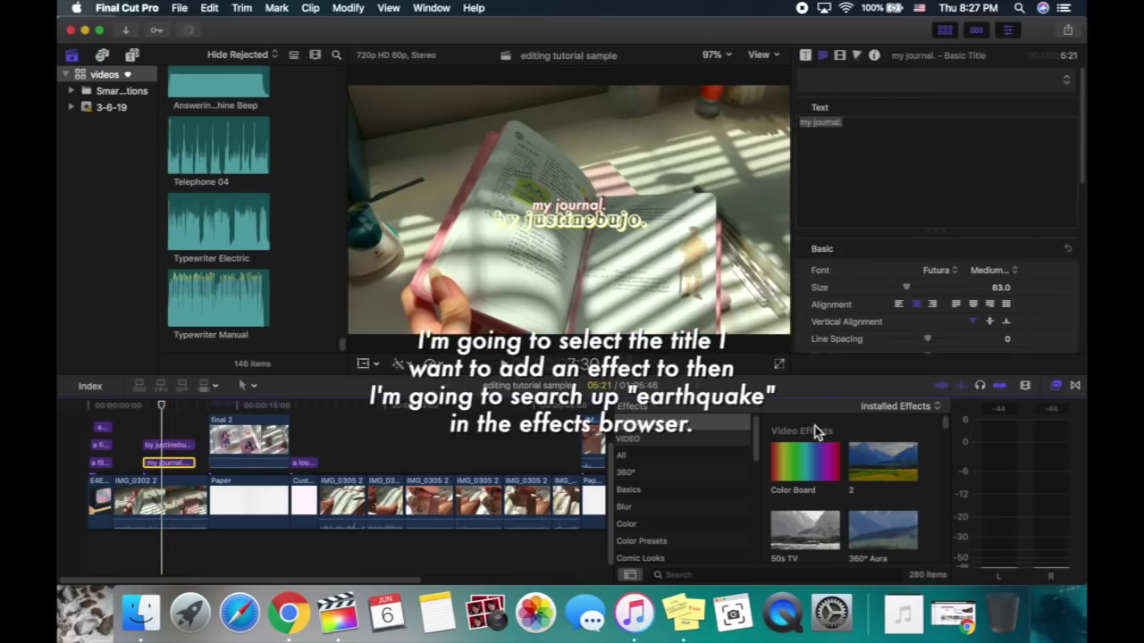
{"action": "left_click", "coordinate": [720, 576]}
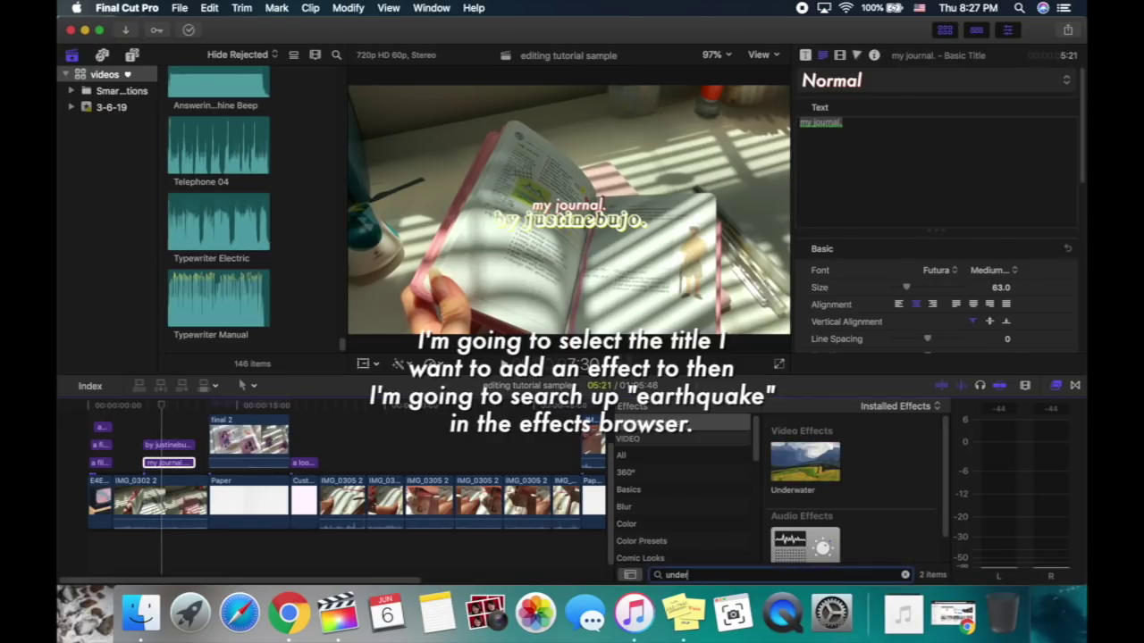
{"action": "left_click_drag", "start_coordinate": [796, 460], "coordinate": [169, 444]}
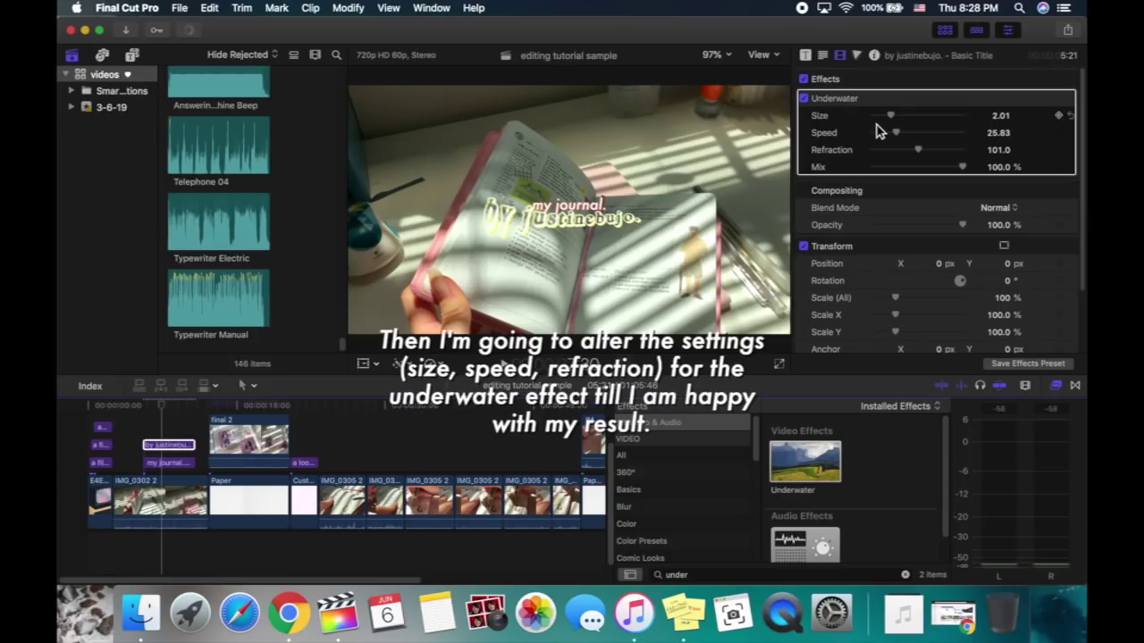
Lower the Underwater effect to size 0.88, speed 14.16 and refraction 24.0, and play back the titles.
{"action": "left_click_drag", "start_coordinate": [889, 117], "coordinate": [918, 153]}
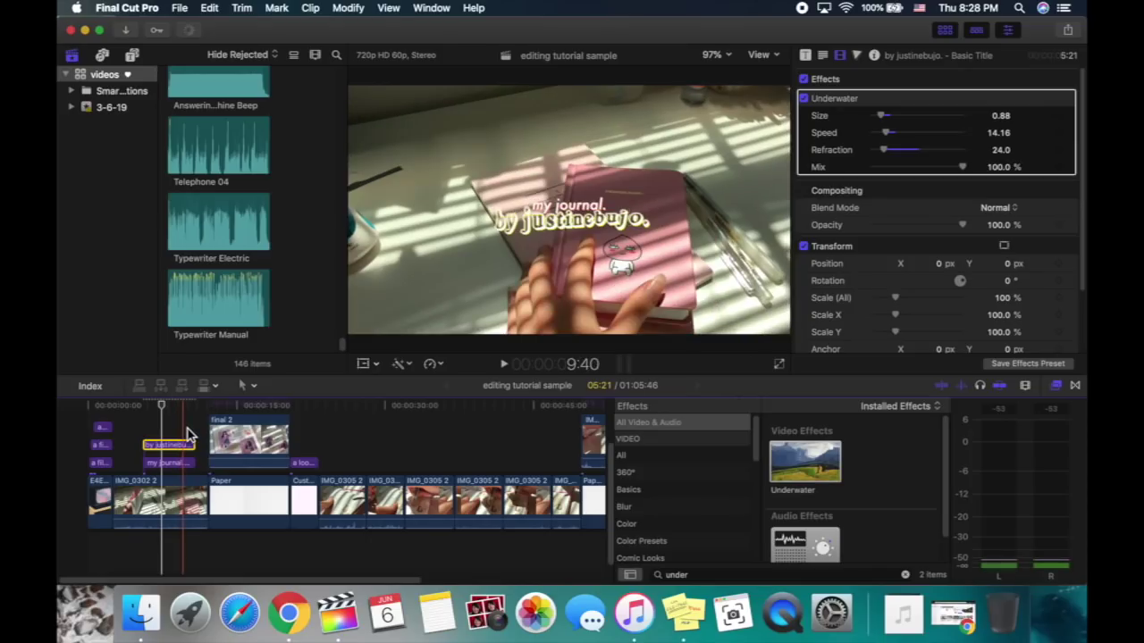
{"action": "left_click", "coordinate": [131, 433]}
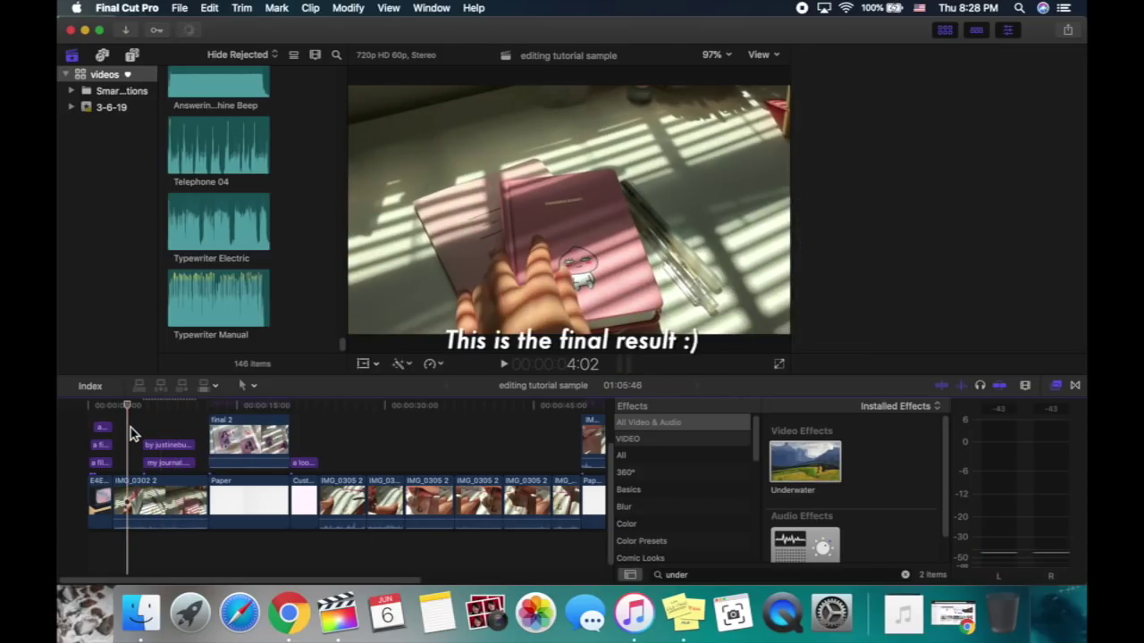
{"action": "key", "text": "space"}
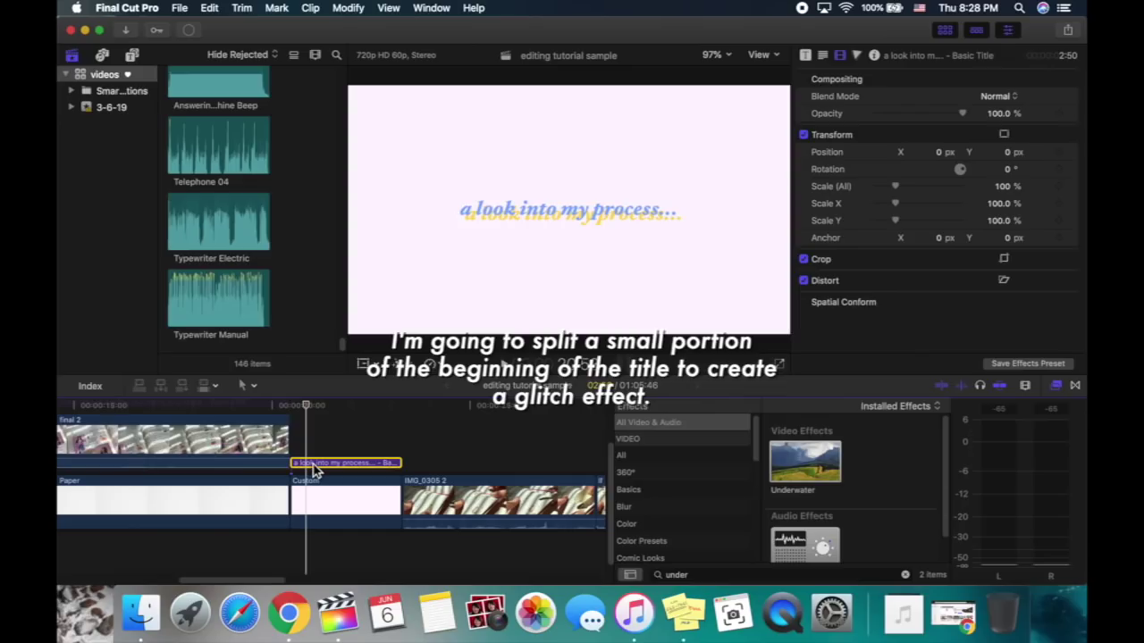
Split the first 25 frames off the "a look into my process..." title and apply Bad TV to that piece with Amount 8.63.
{"action": "key", "text": "super+b"}
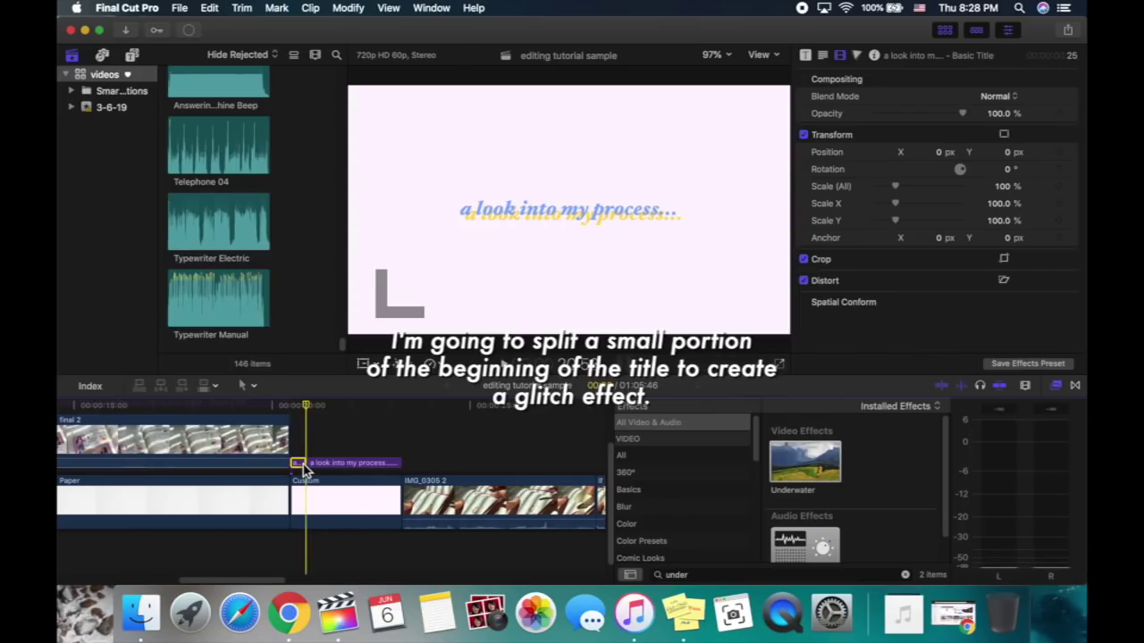
{"action": "left_click", "coordinate": [724, 574]}
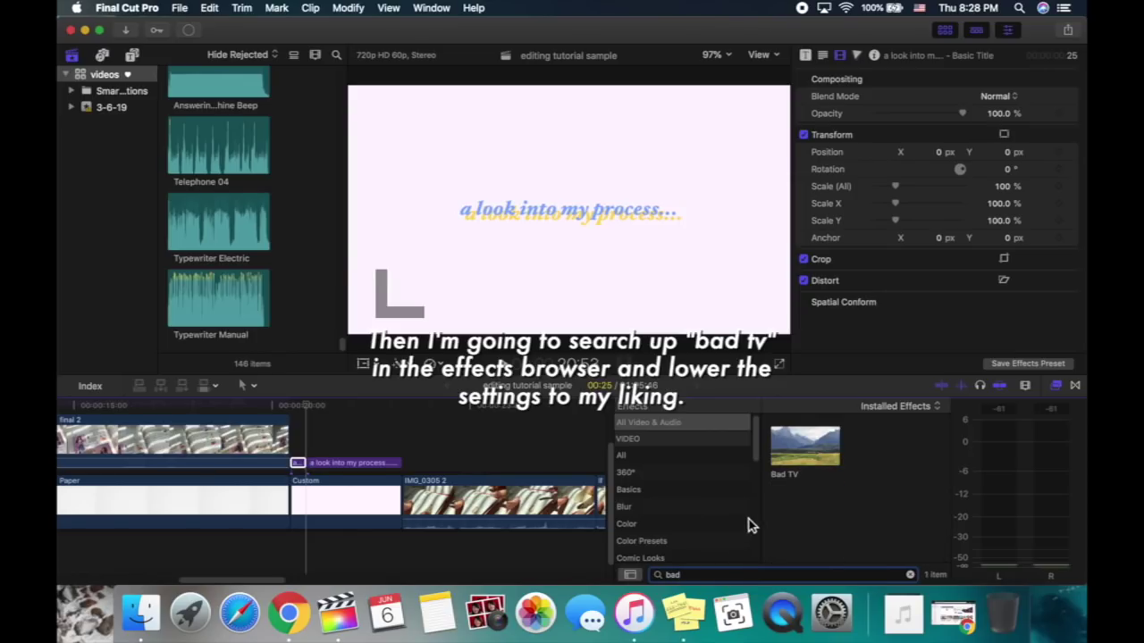
{"action": "double_click", "coordinate": [812, 445]}
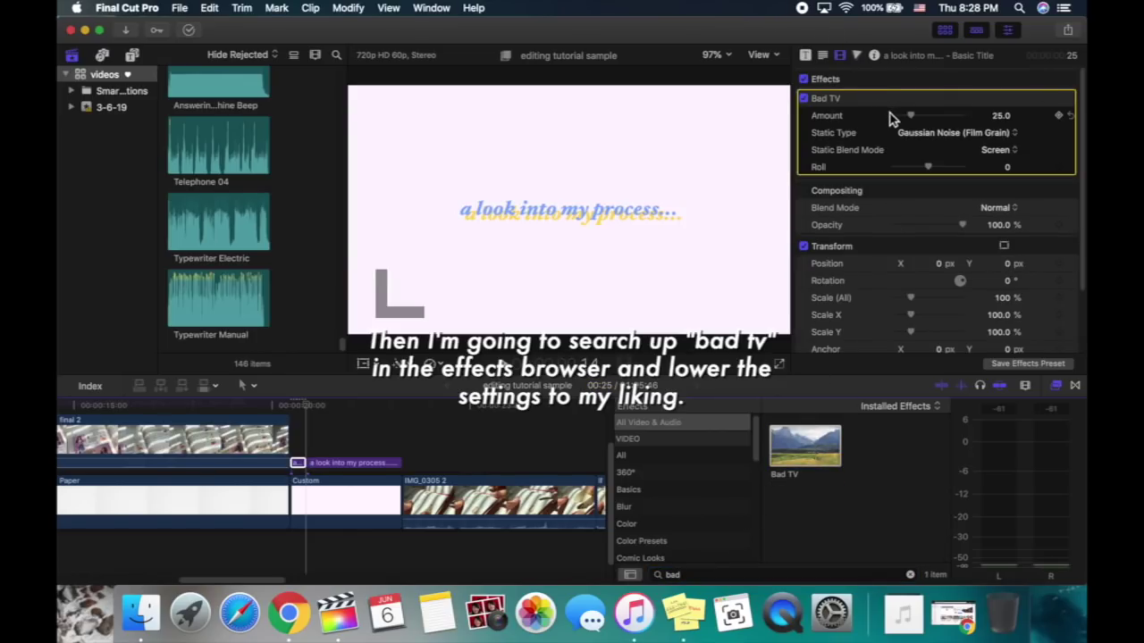
{"action": "left_click_drag", "start_coordinate": [906, 122], "coordinate": [903, 122]}
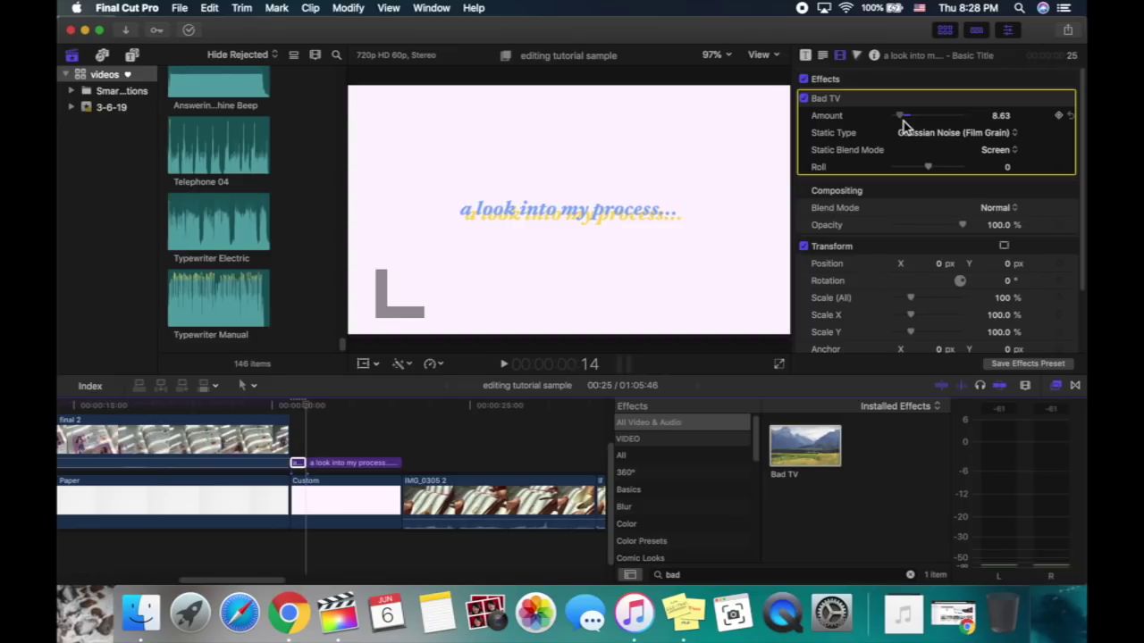
Add the Prism effect to the short opening piece of the process title, lower its amount and play back the glitch.
{"action": "left_click", "coordinate": [759, 575]}
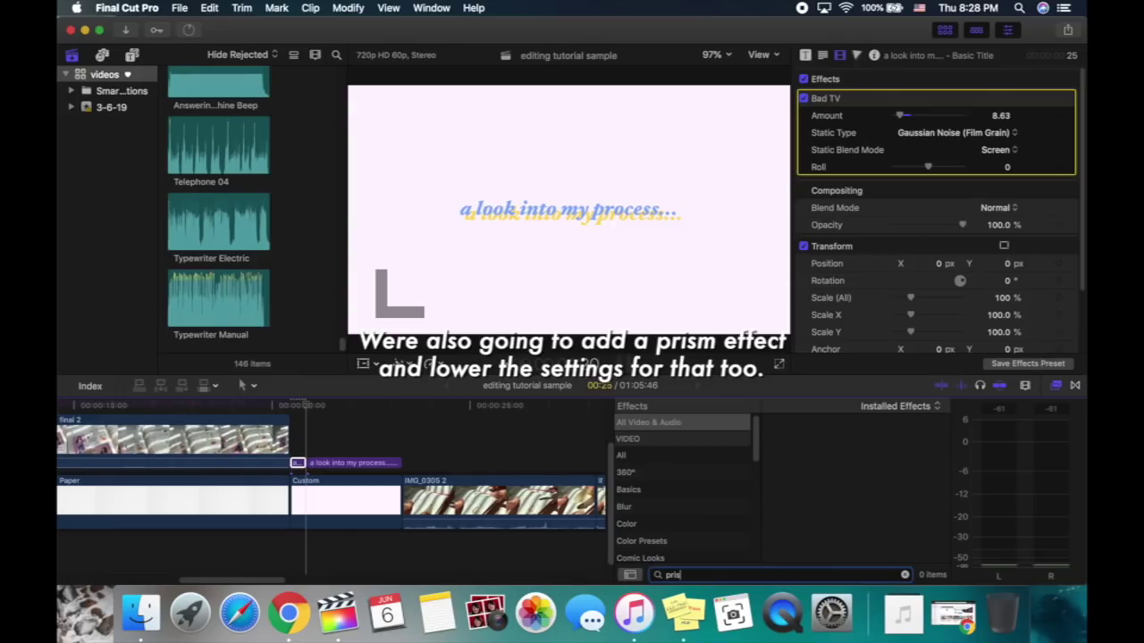
{"action": "double_click", "coordinate": [816, 445]}
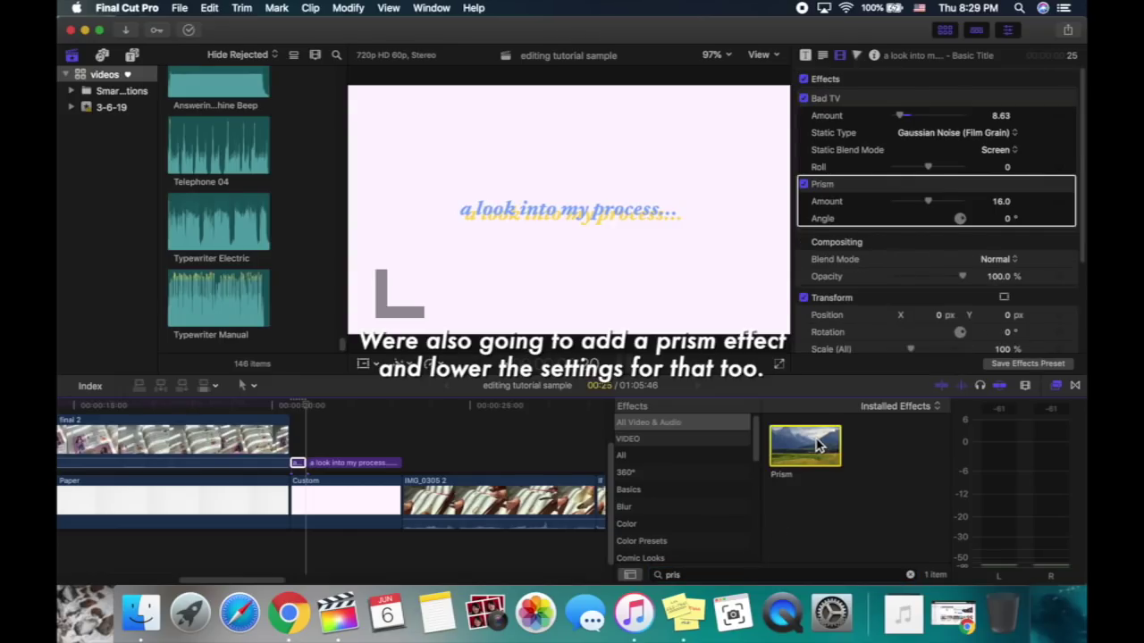
{"action": "left_click_drag", "start_coordinate": [929, 203], "coordinate": [924, 205]}
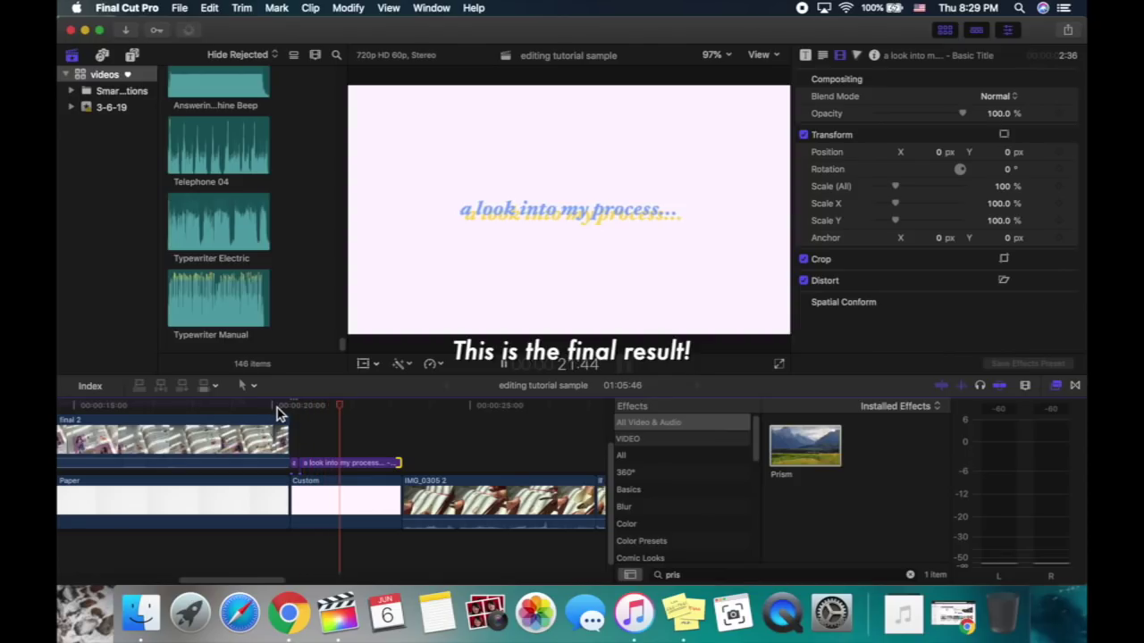
{"action": "key", "text": "space"}
{"action": "key", "text": "space"}
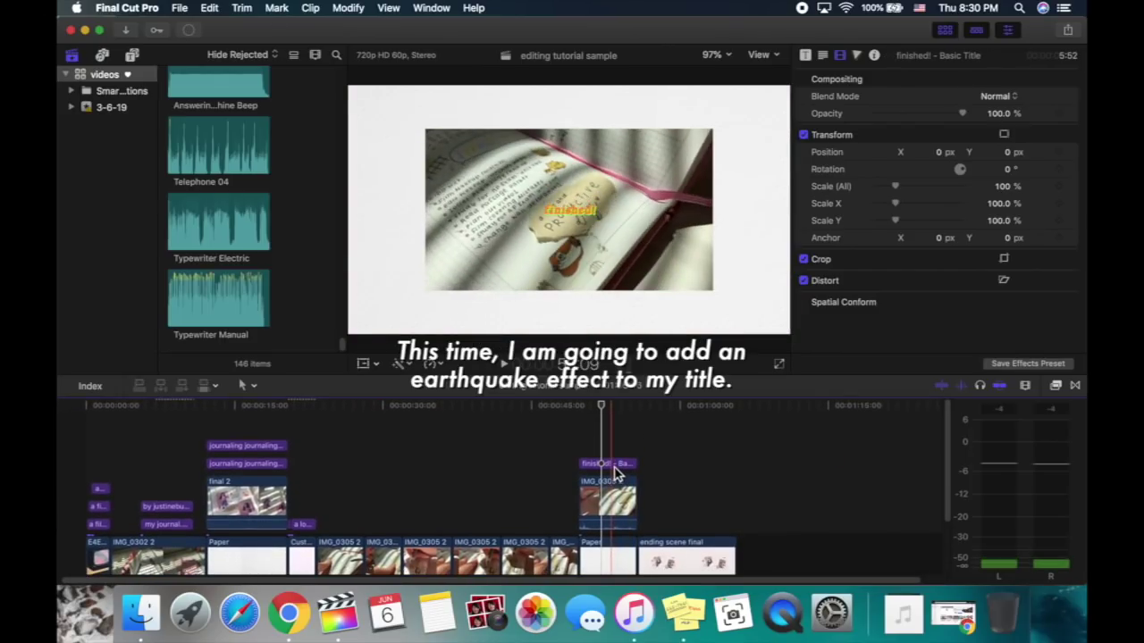
Apply the Earthquake effect to the "finished!" title and lower its Amount to 2.73.
{"action": "left_click", "coordinate": [613, 469]}
{"action": "left_click", "coordinate": [1054, 387]}
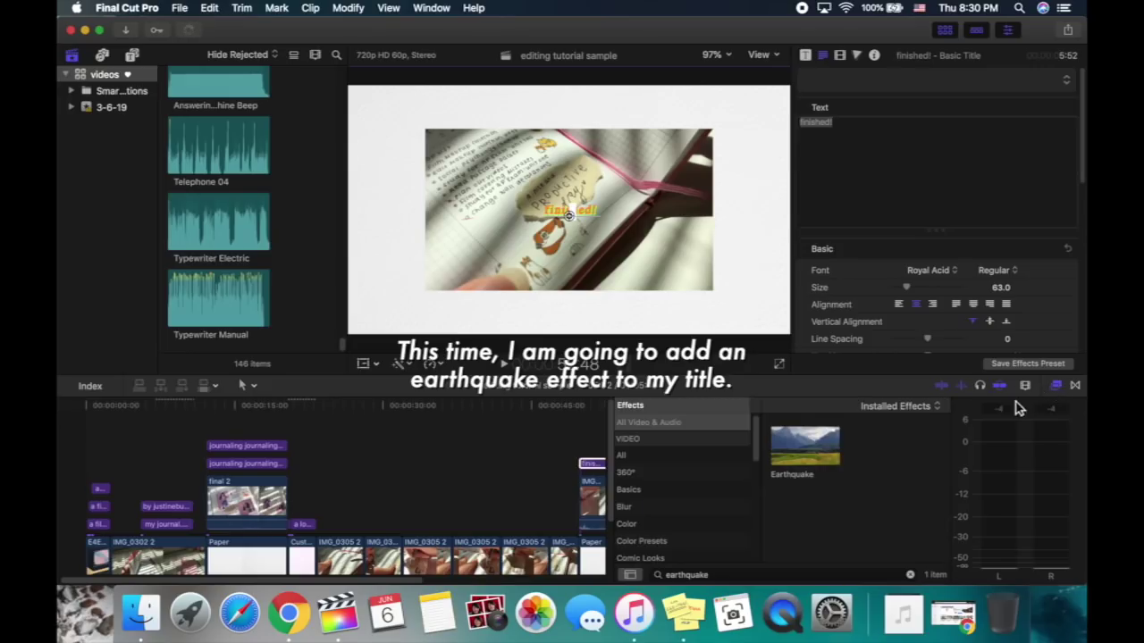
{"action": "left_click", "coordinate": [840, 55]}
{"action": "left_click_drag", "start_coordinate": [888, 119], "coordinate": [876, 117]}
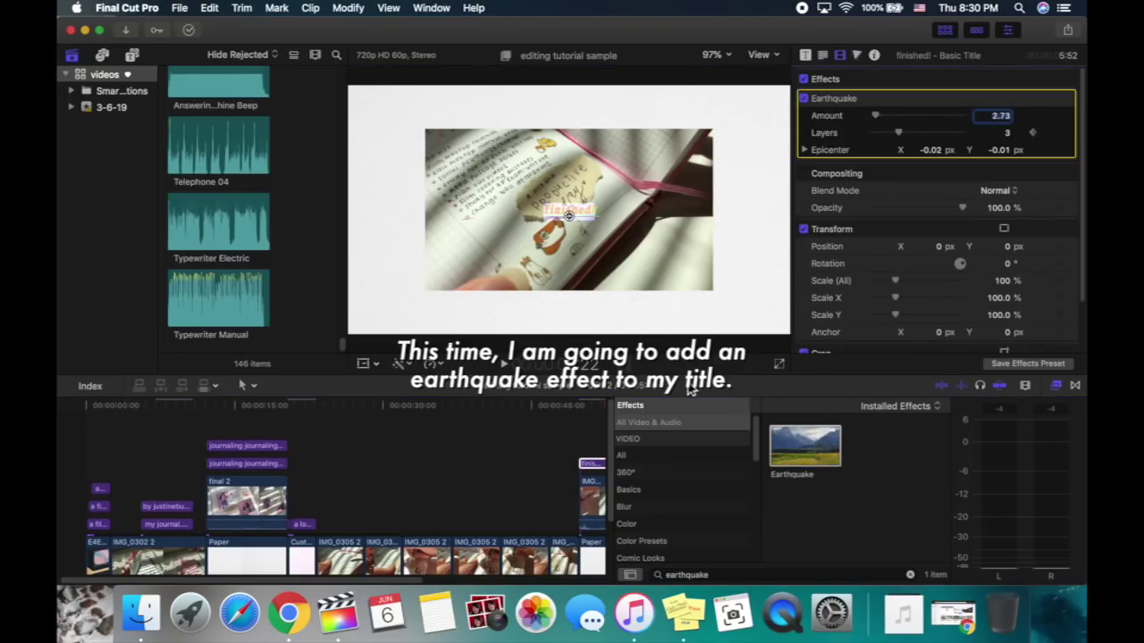
Play back the "finished!" title section to check the Earthquake effect.
{"action": "left_click", "coordinate": [570, 449]}
{"action": "key", "text": "space"}
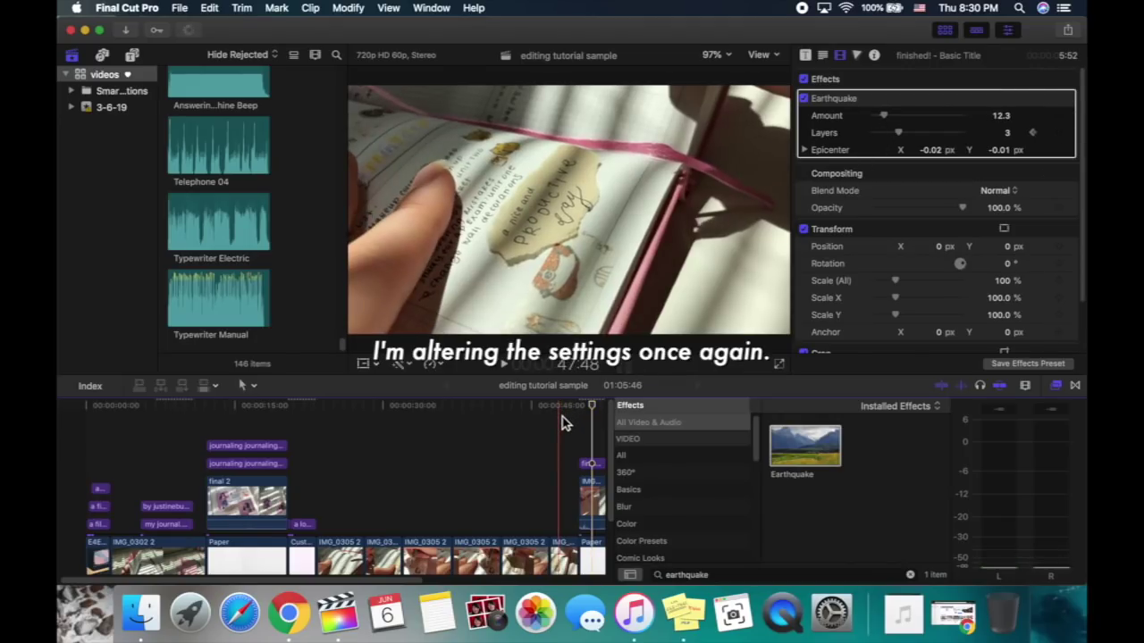
{"action": "left_click", "coordinate": [564, 414]}
{"action": "key", "text": "space"}
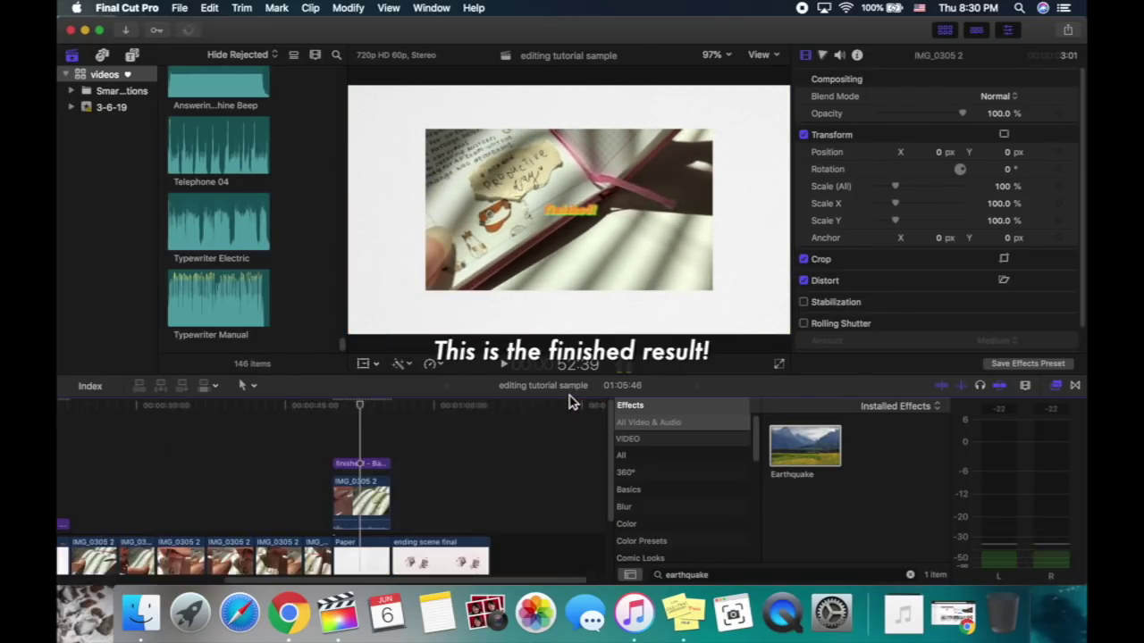
{"action": "key", "text": "space"}
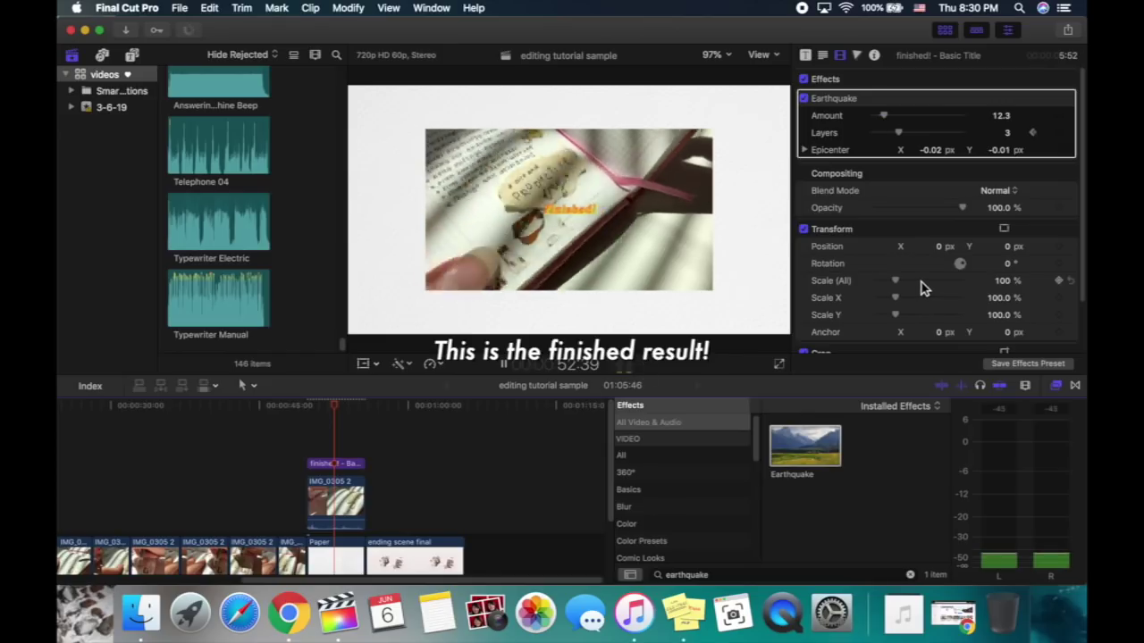